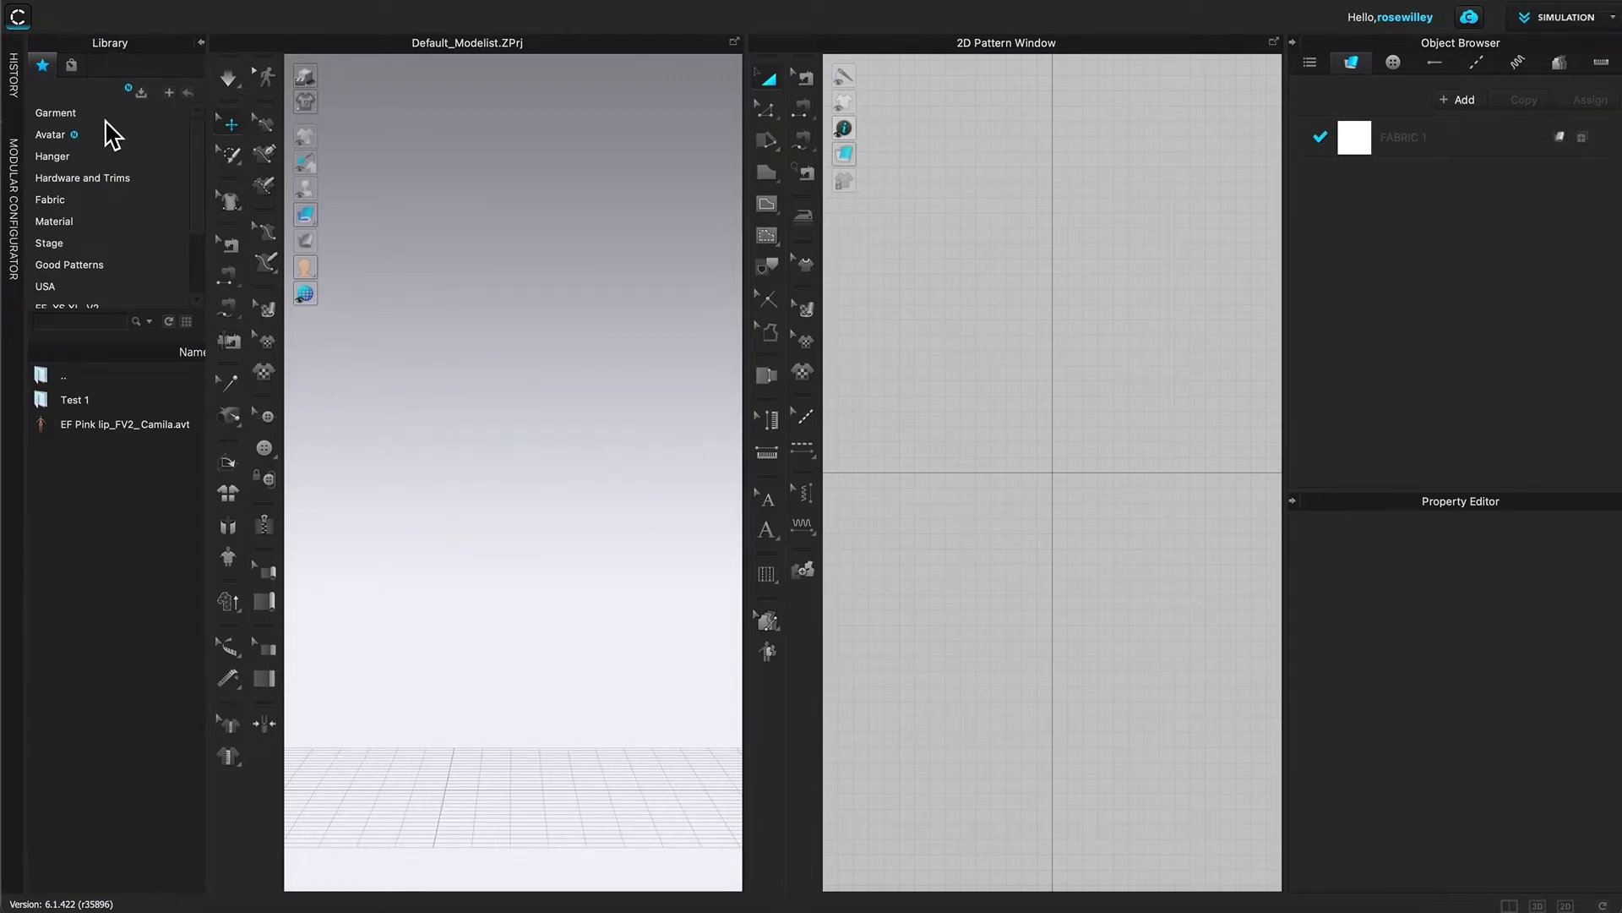
# - Load the avatar EF Pink lip_FV2_Camila.avt from the EF_Womens Sizes library folder
pyautogui.click(56, 139)
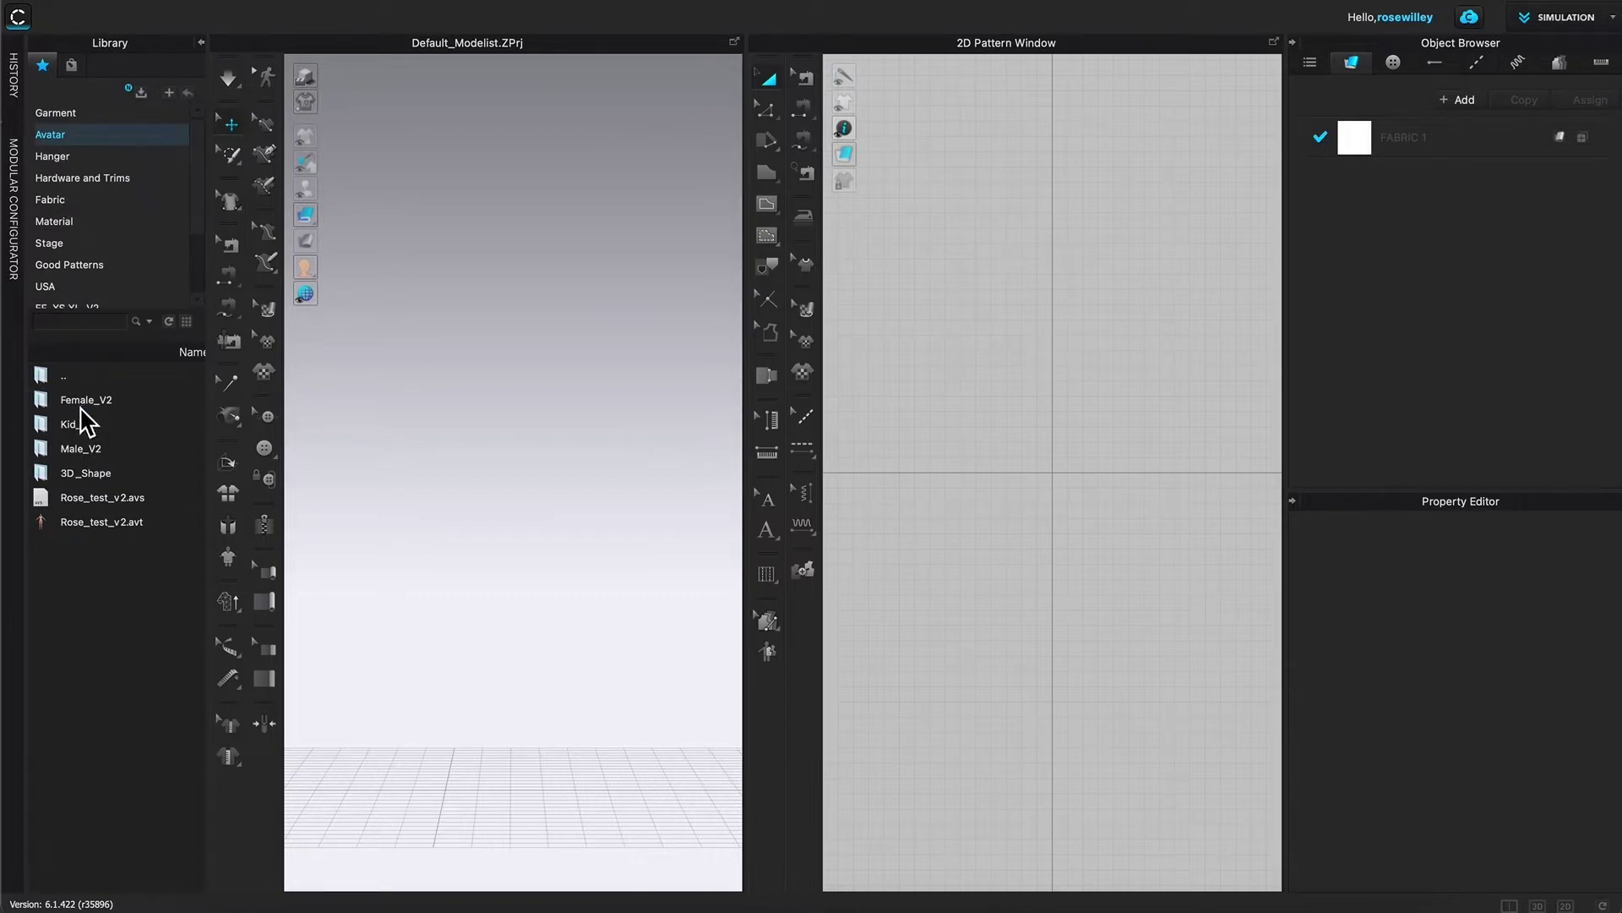
pyautogui.doubleClick(79, 415)
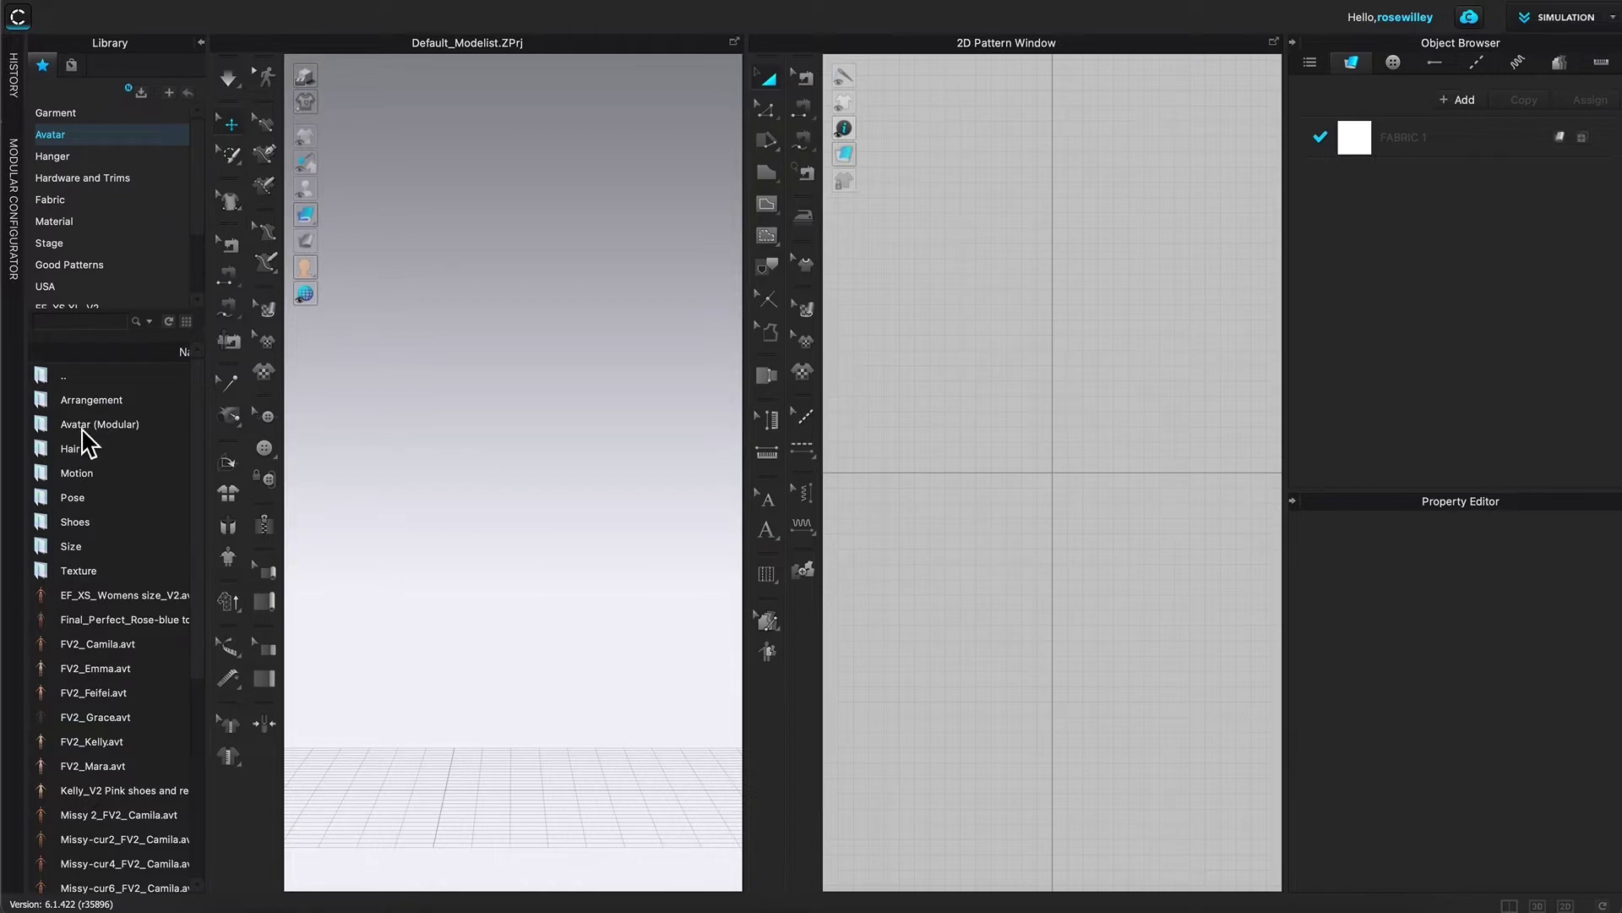
pyautogui.click(199, 152)
pyautogui.moveTo(200, 154); pyautogui.dragTo(188, 246)
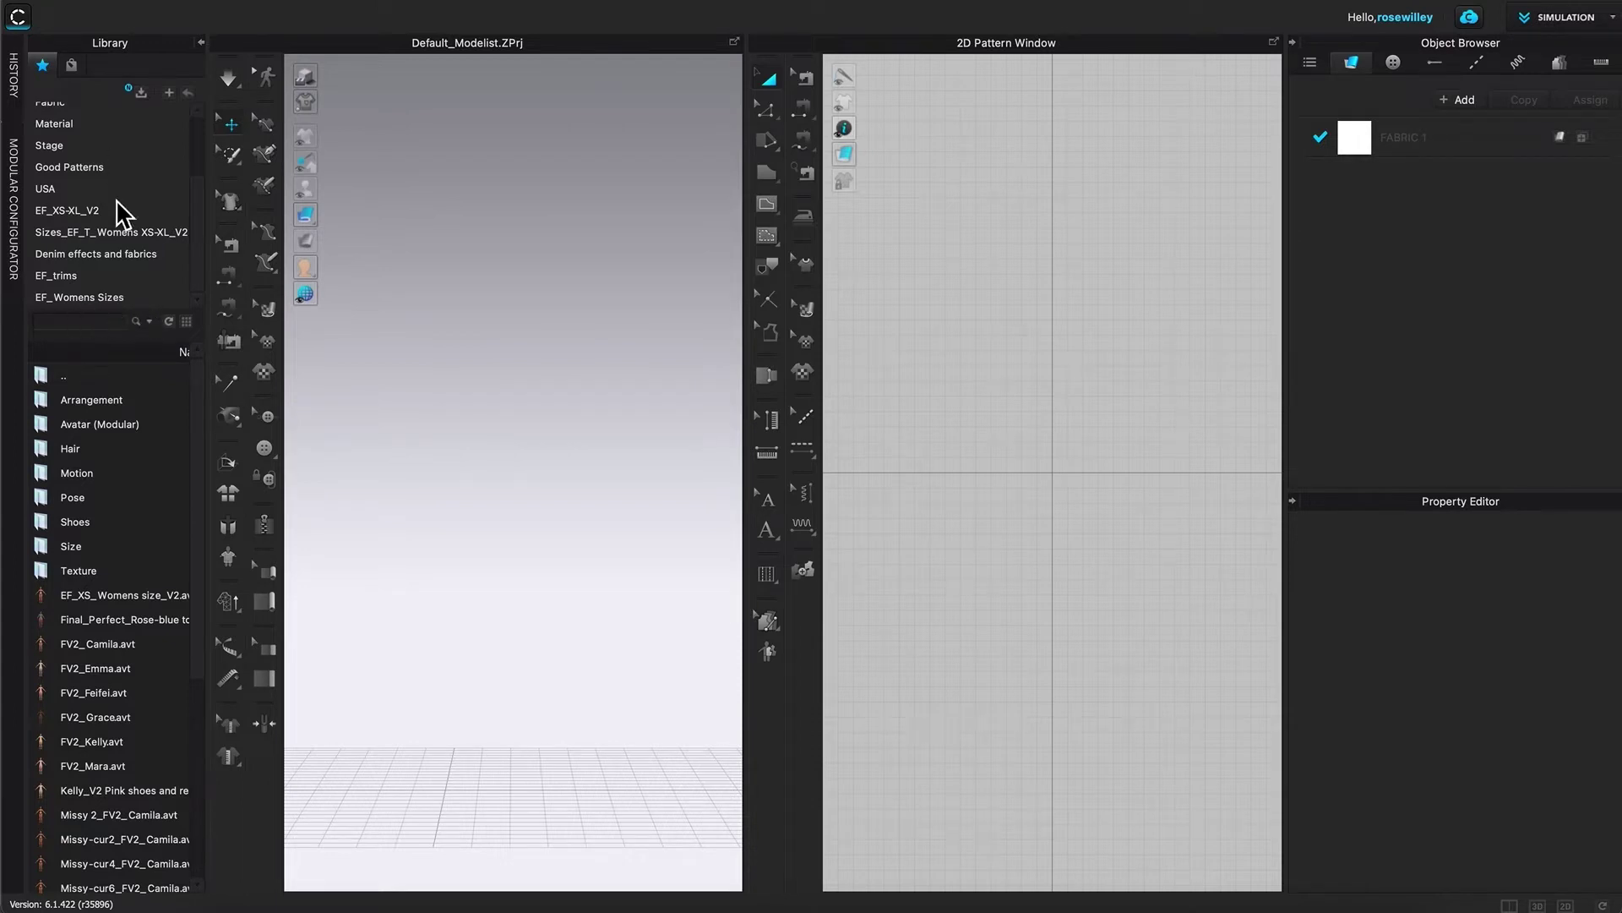
pyautogui.click(72, 302)
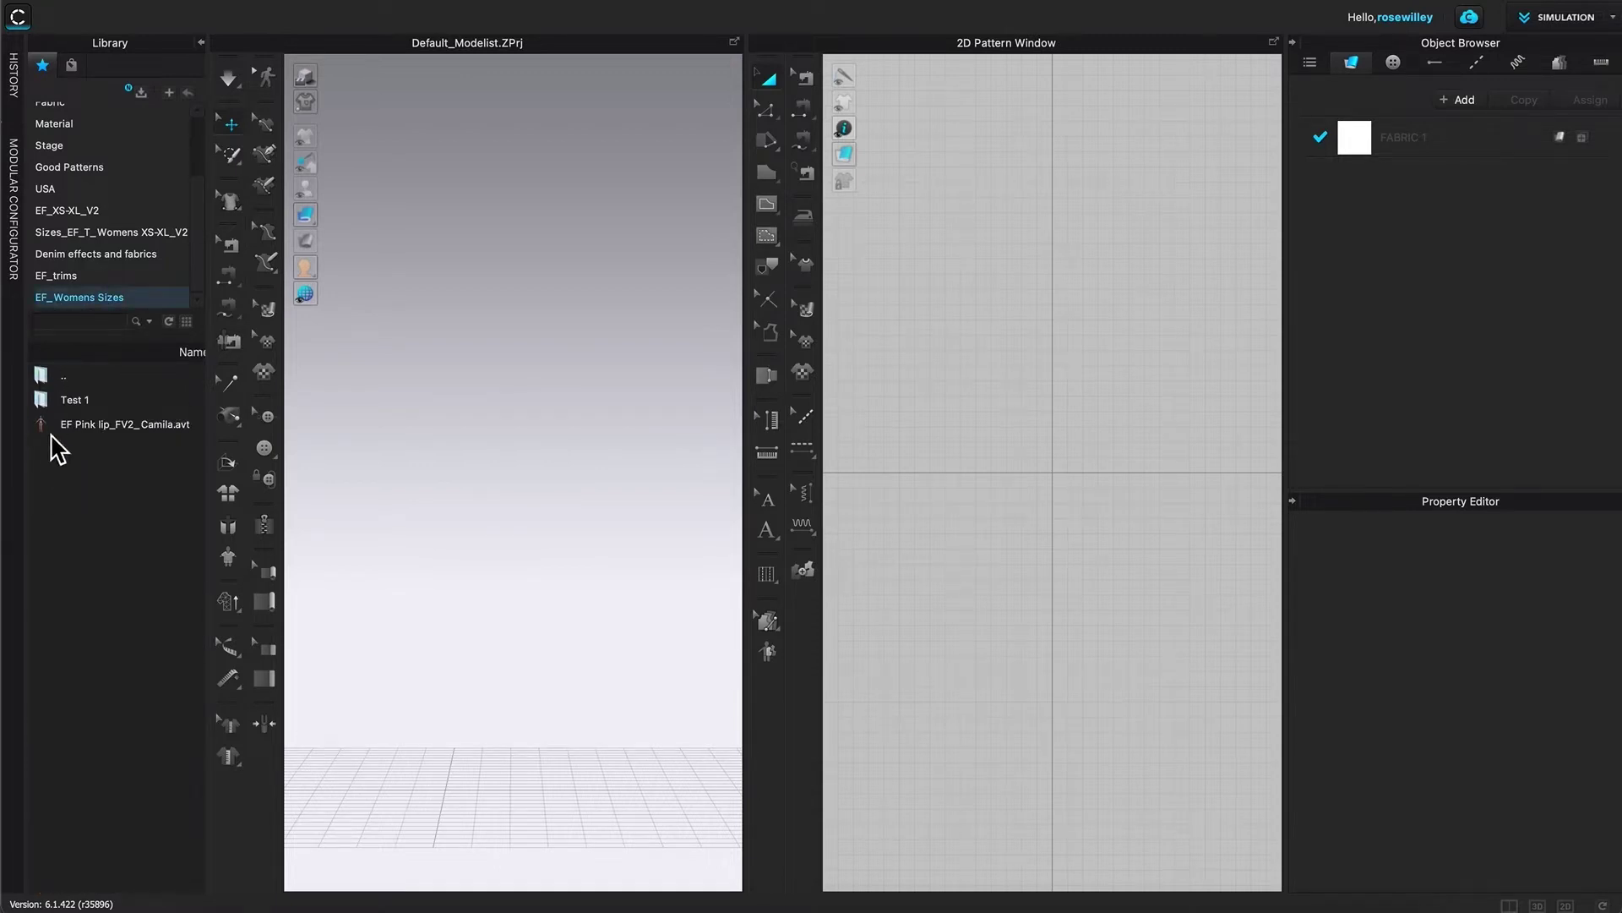
pyautogui.moveTo(48, 435)
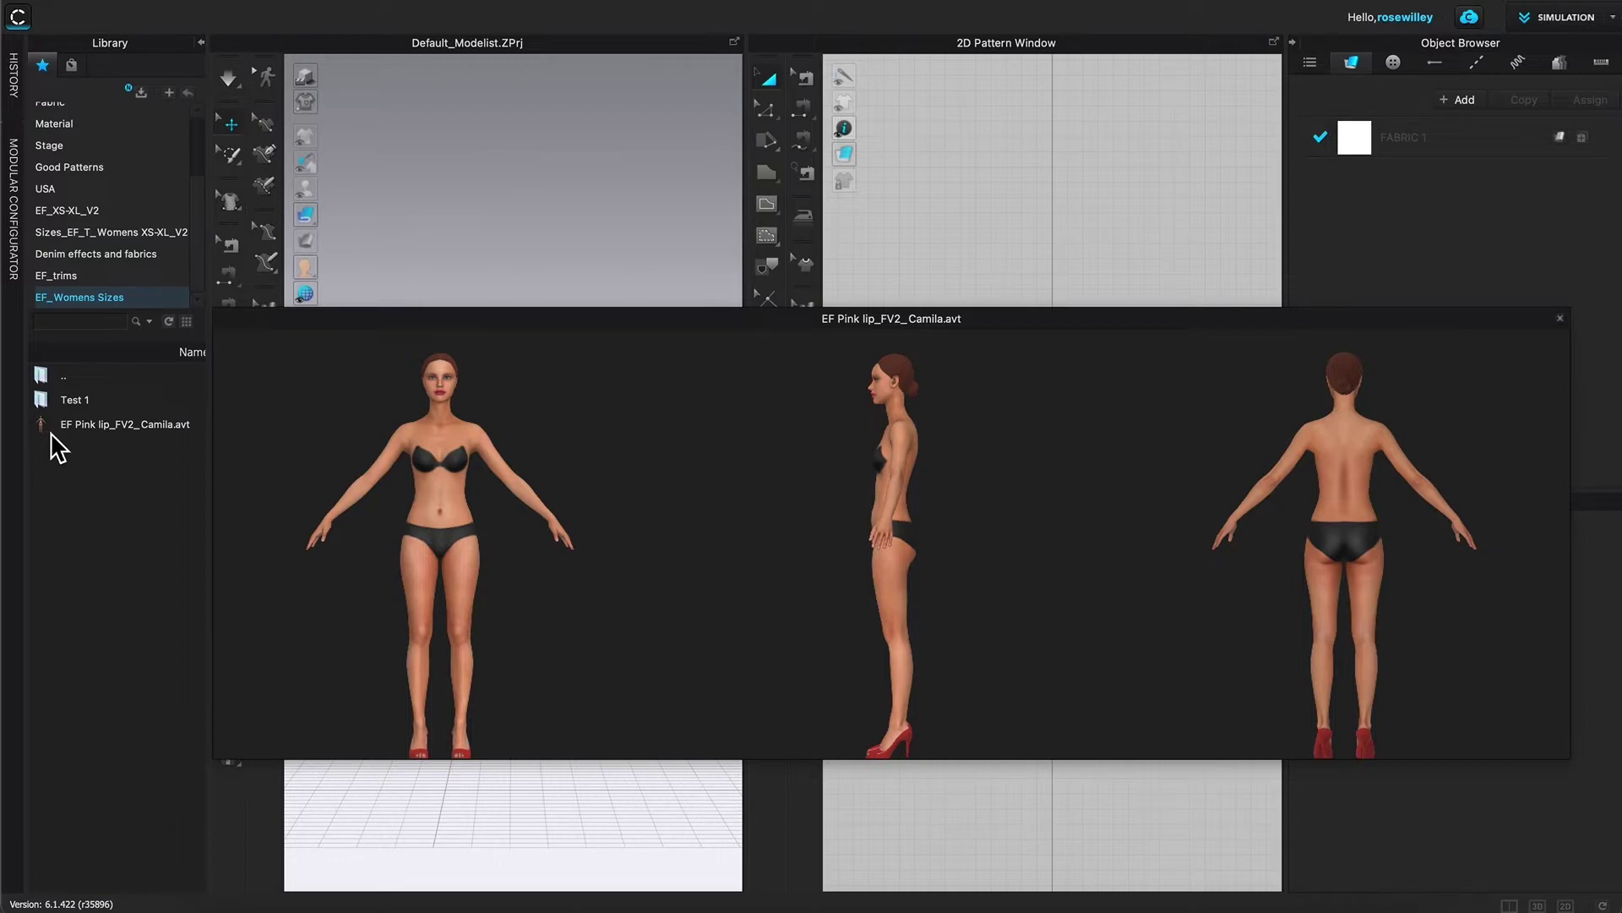
pyautogui.doubleClick(48, 429)
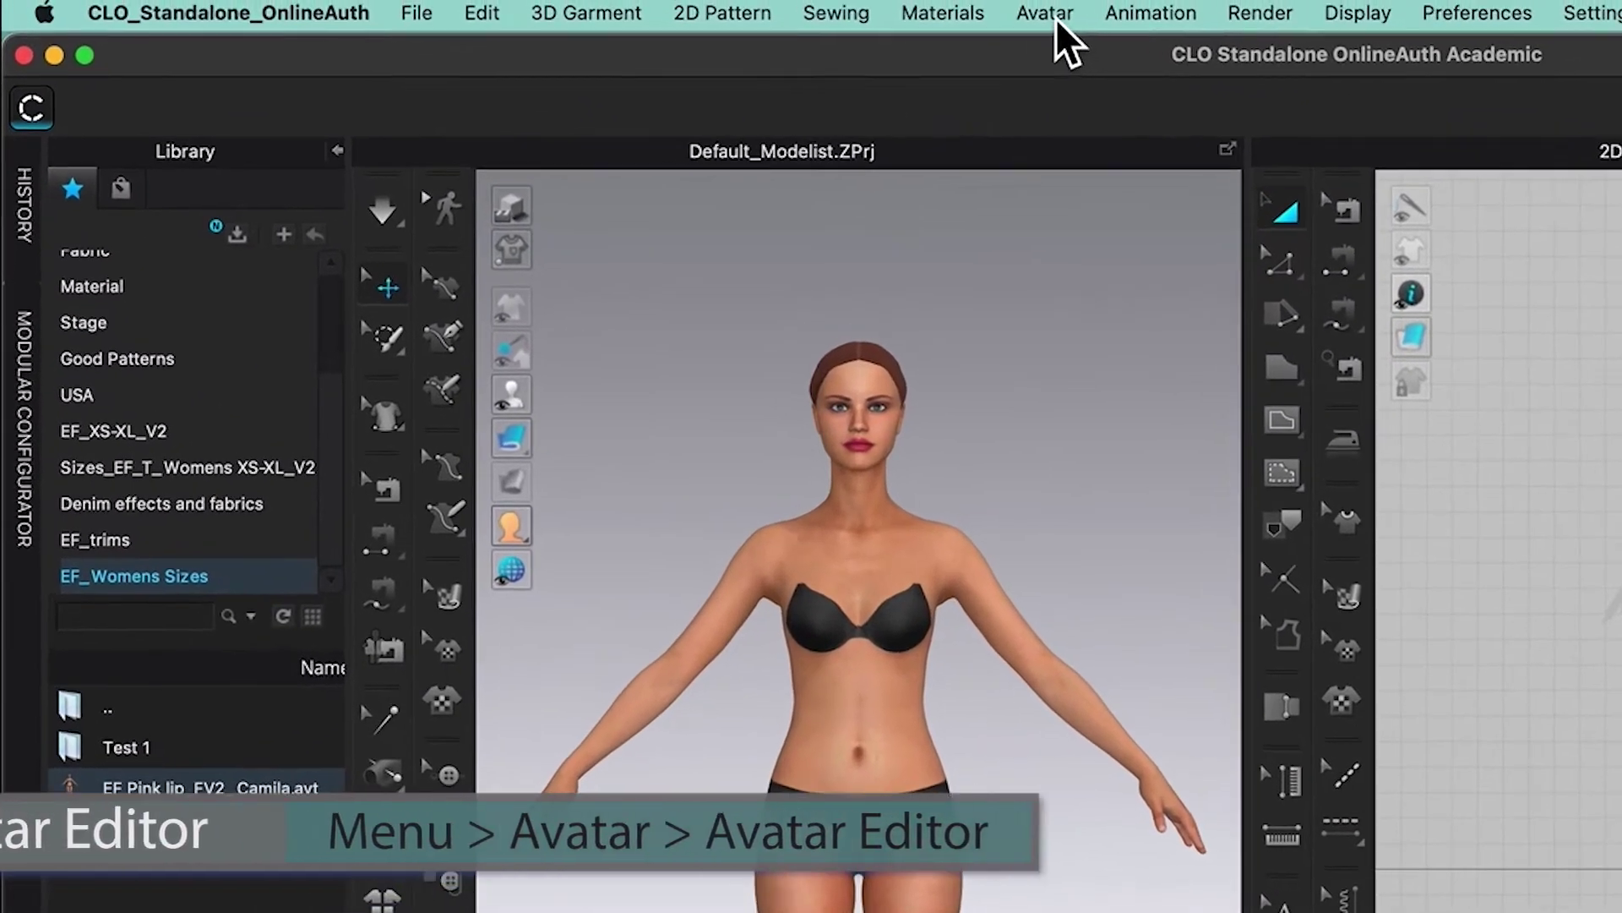
# - Open the Avatar Editor, enlarge it until all basic measurements fit, and place it beside the avatar
pyautogui.click(1056, 19)
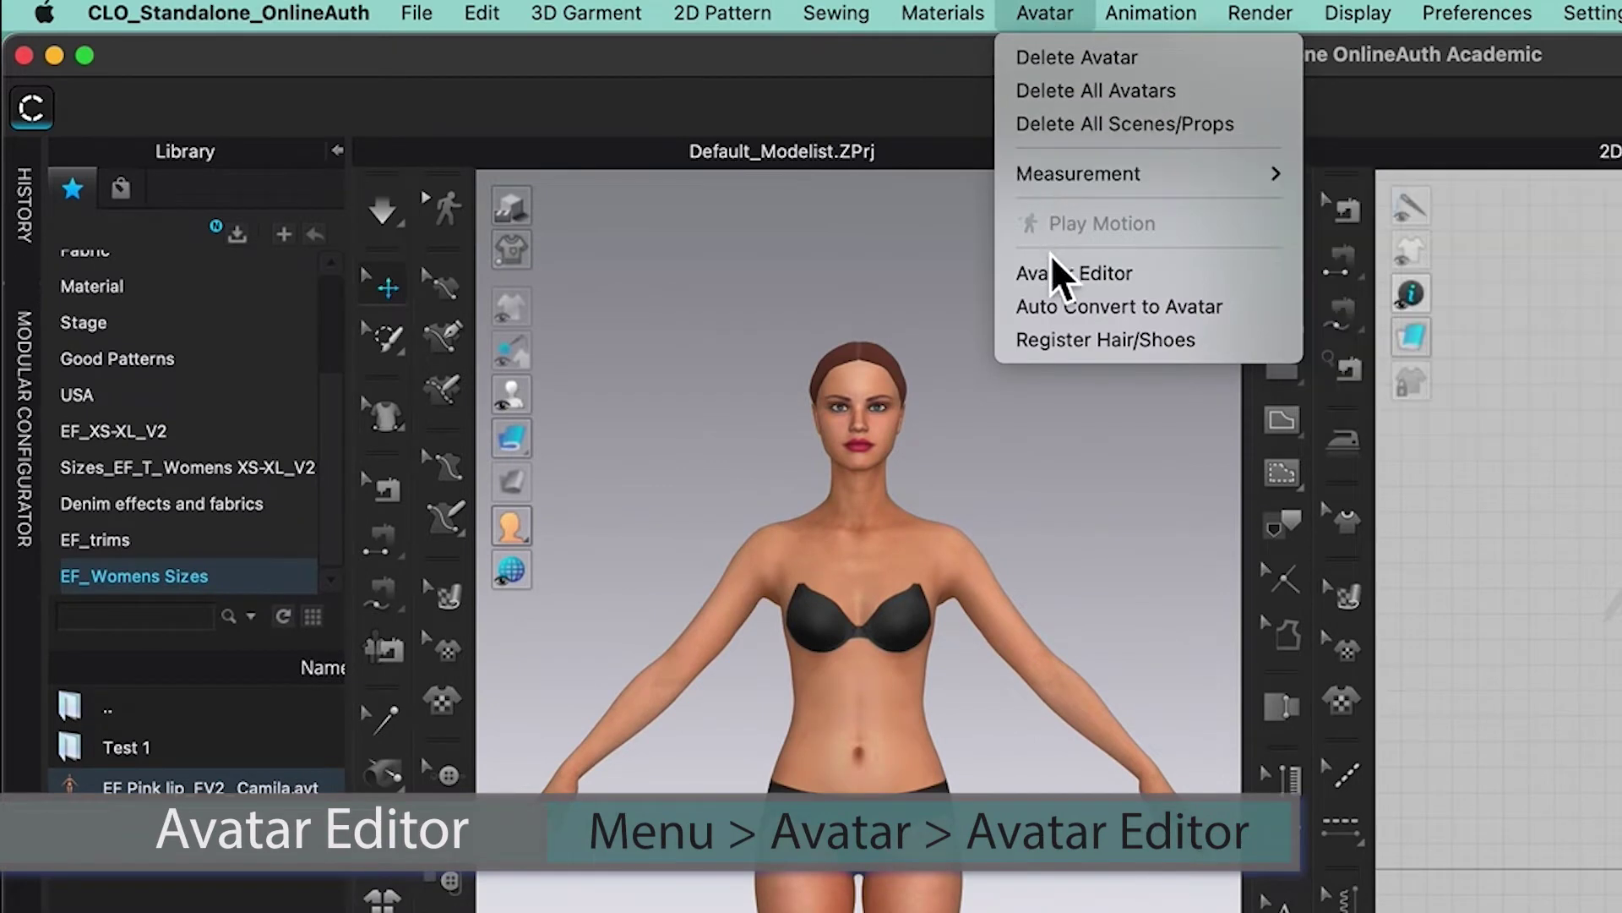
pyautogui.click(1087, 286)
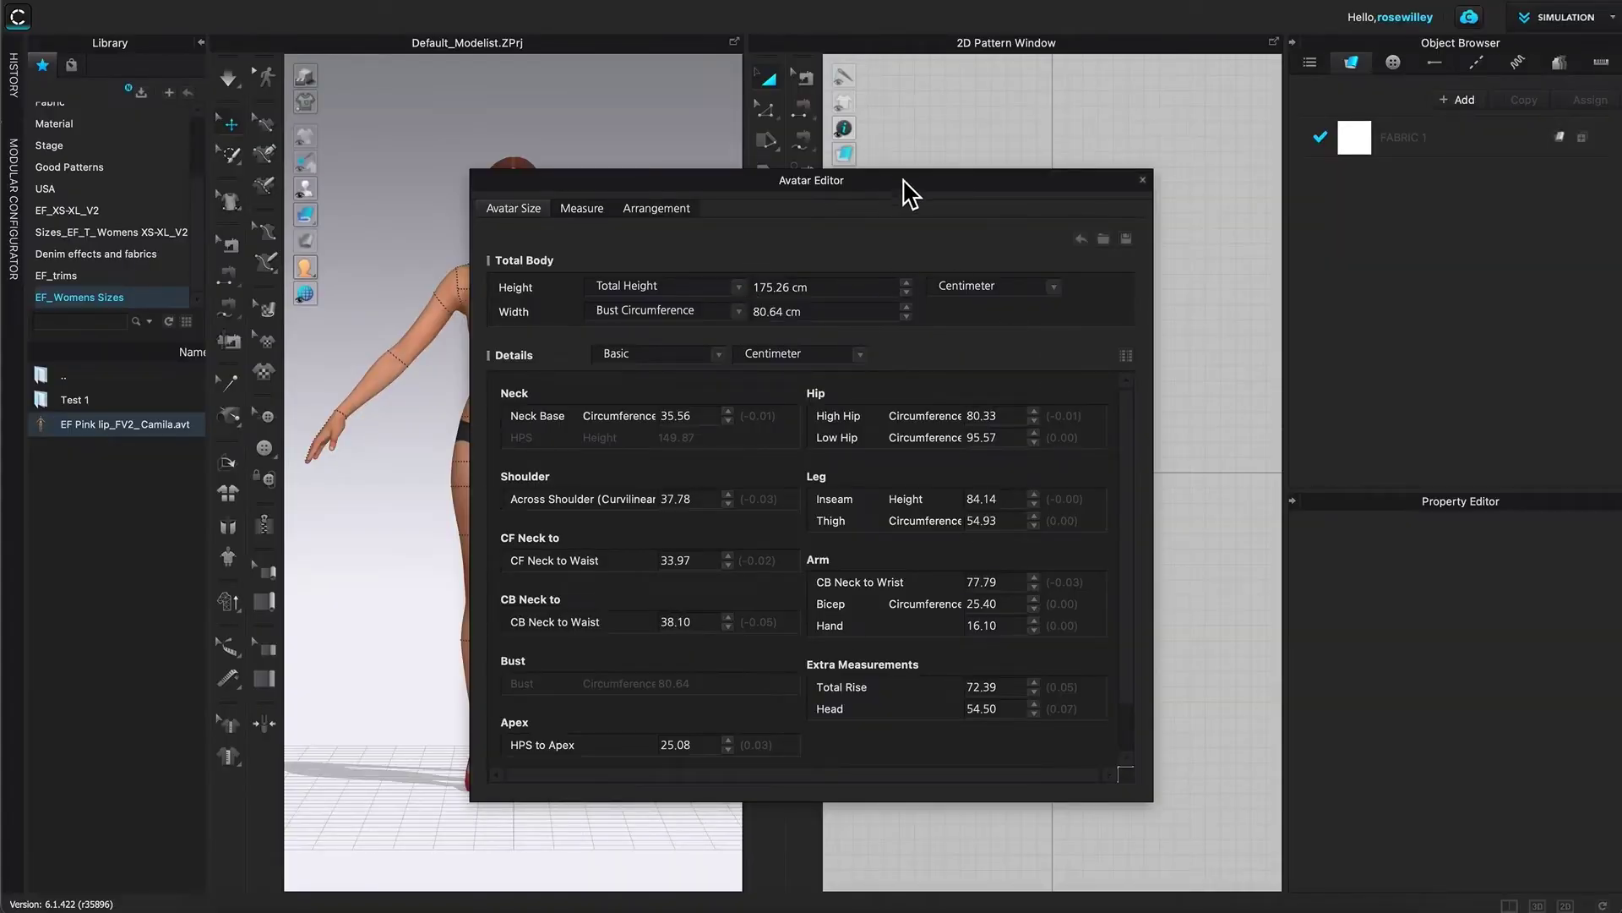
pyautogui.moveTo(930, 199); pyautogui.dragTo(995, 67)
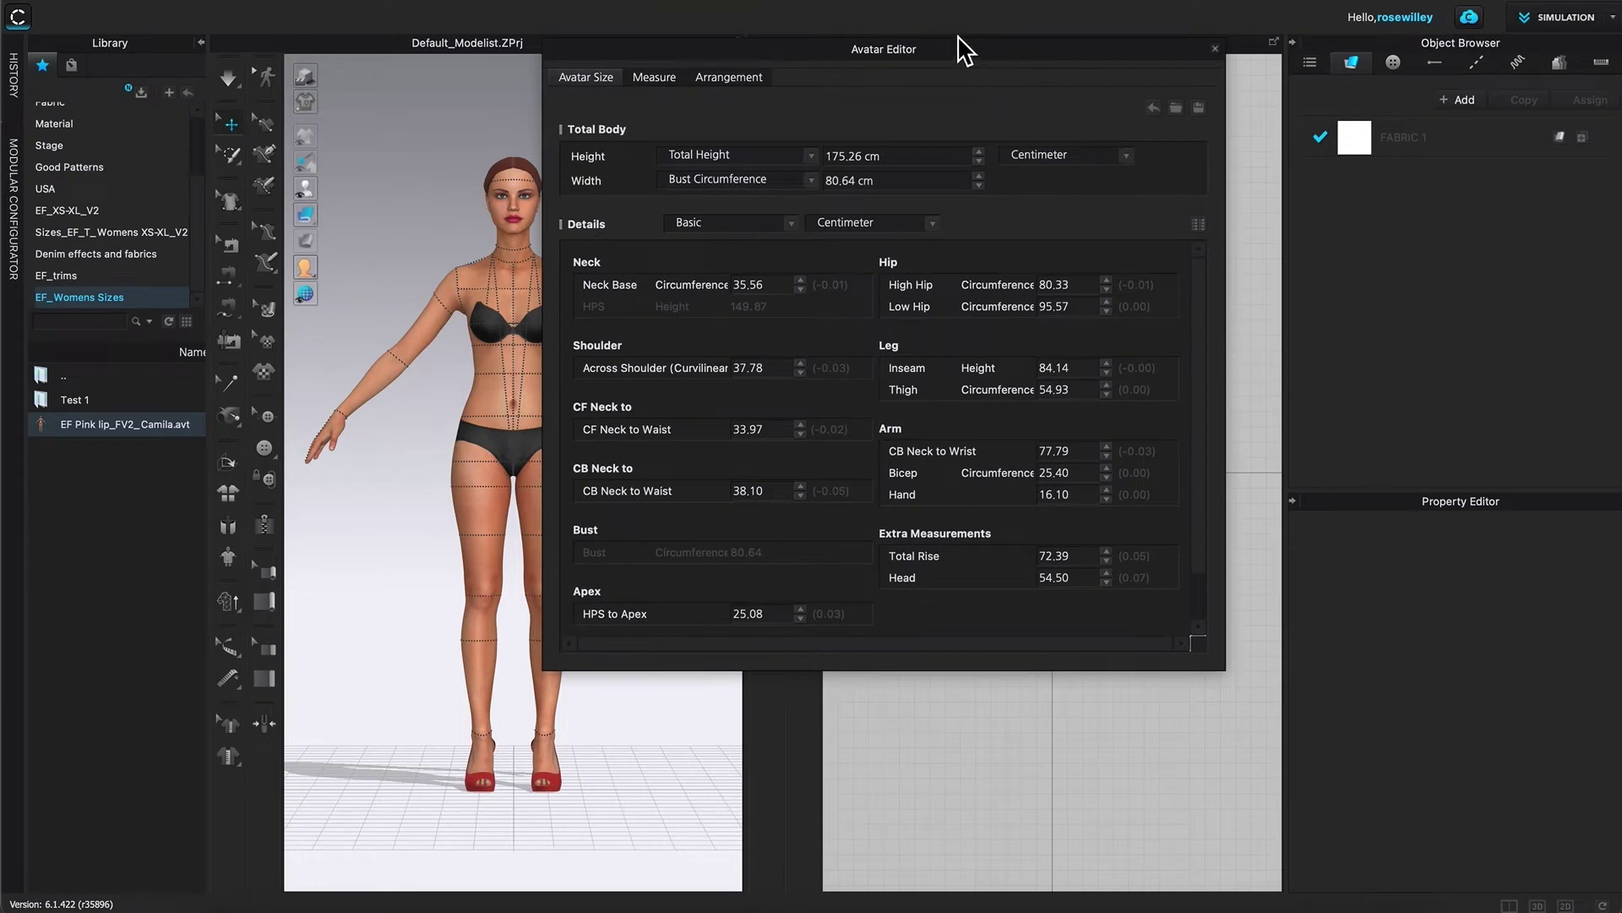
pyautogui.moveTo(952, 59)
pyautogui.mouseDown()
pyautogui.moveTo(976, 81)
pyautogui.moveTo(945, 68)
pyautogui.mouseUp()
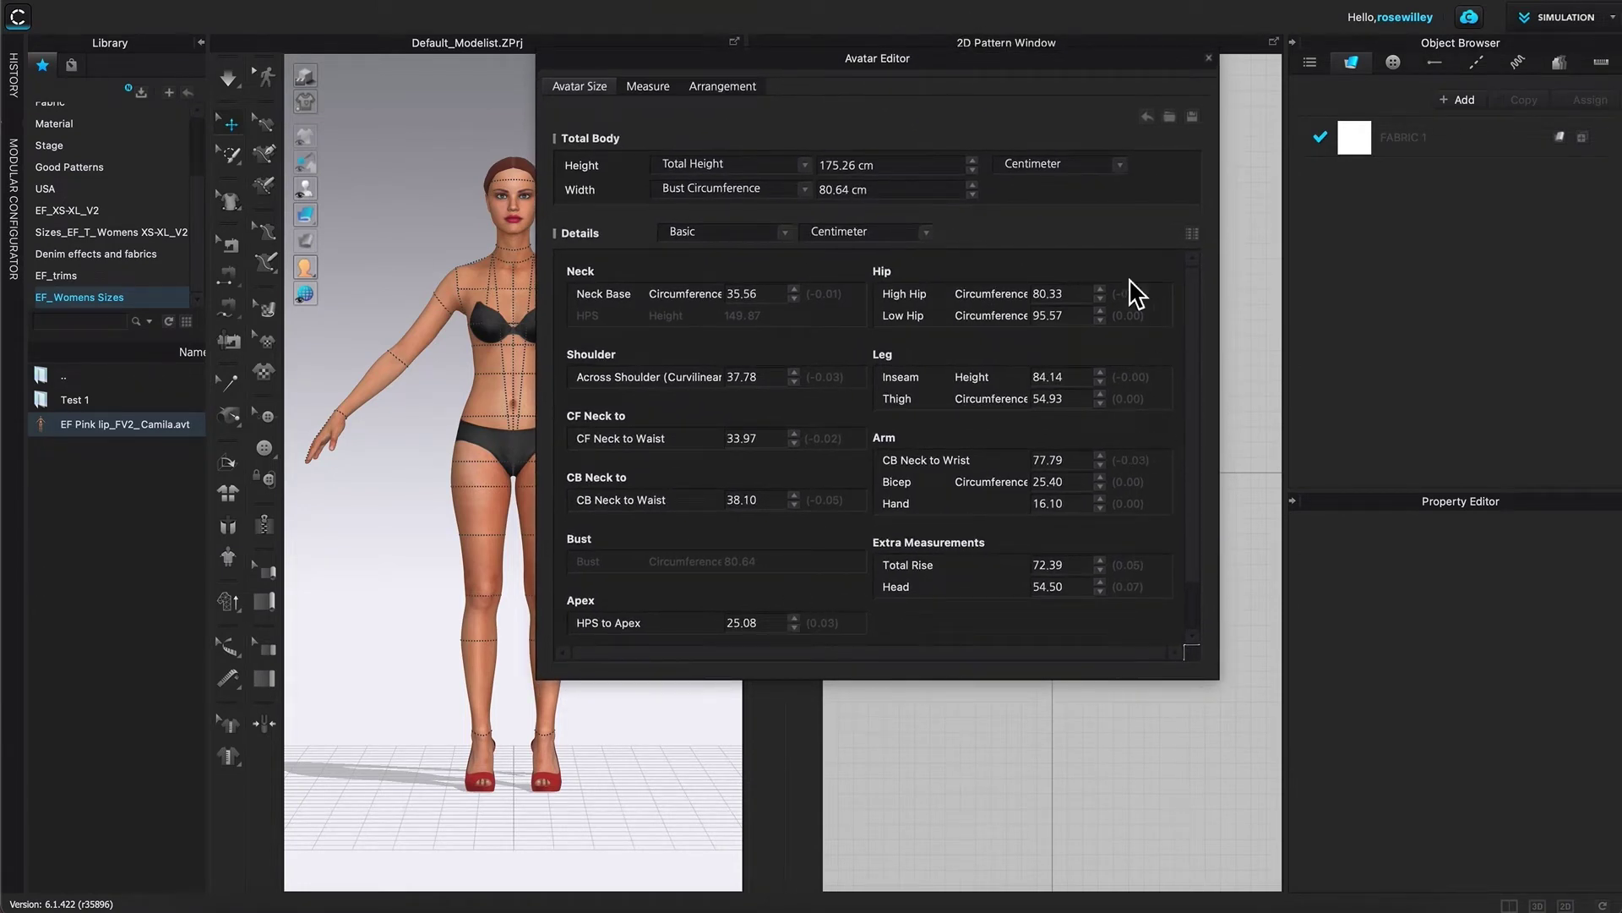
pyautogui.moveTo(1195, 331); pyautogui.dragTo(1206, 274)
pyautogui.moveTo(1223, 685); pyautogui.dragTo(1283, 748)
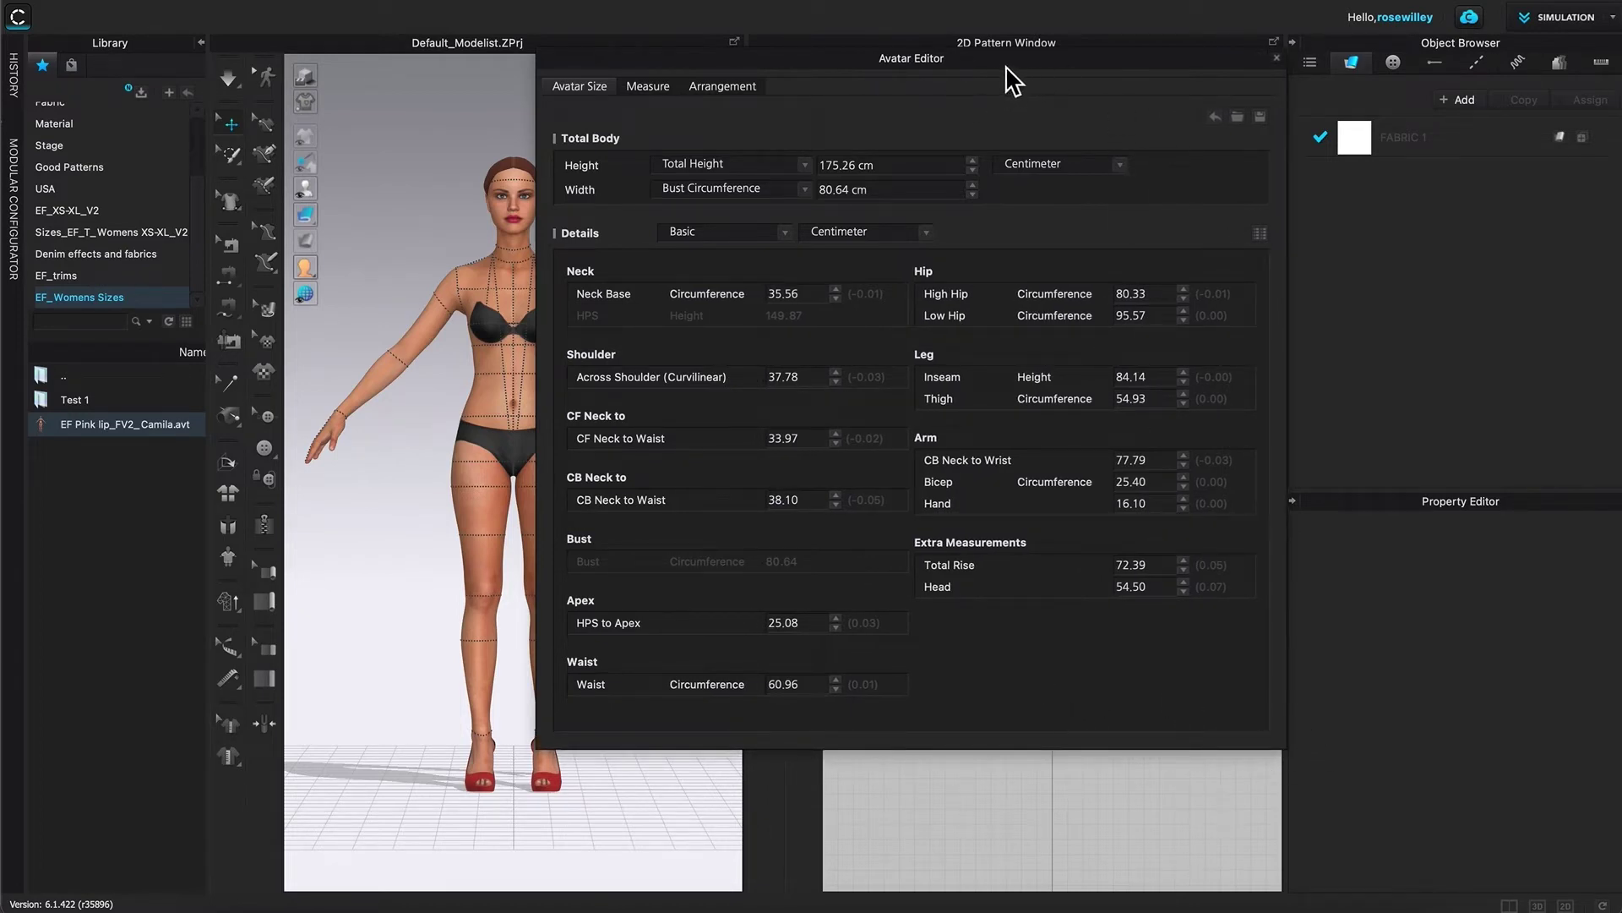
pyautogui.moveTo(1007, 74); pyautogui.dragTo(1236, 65)
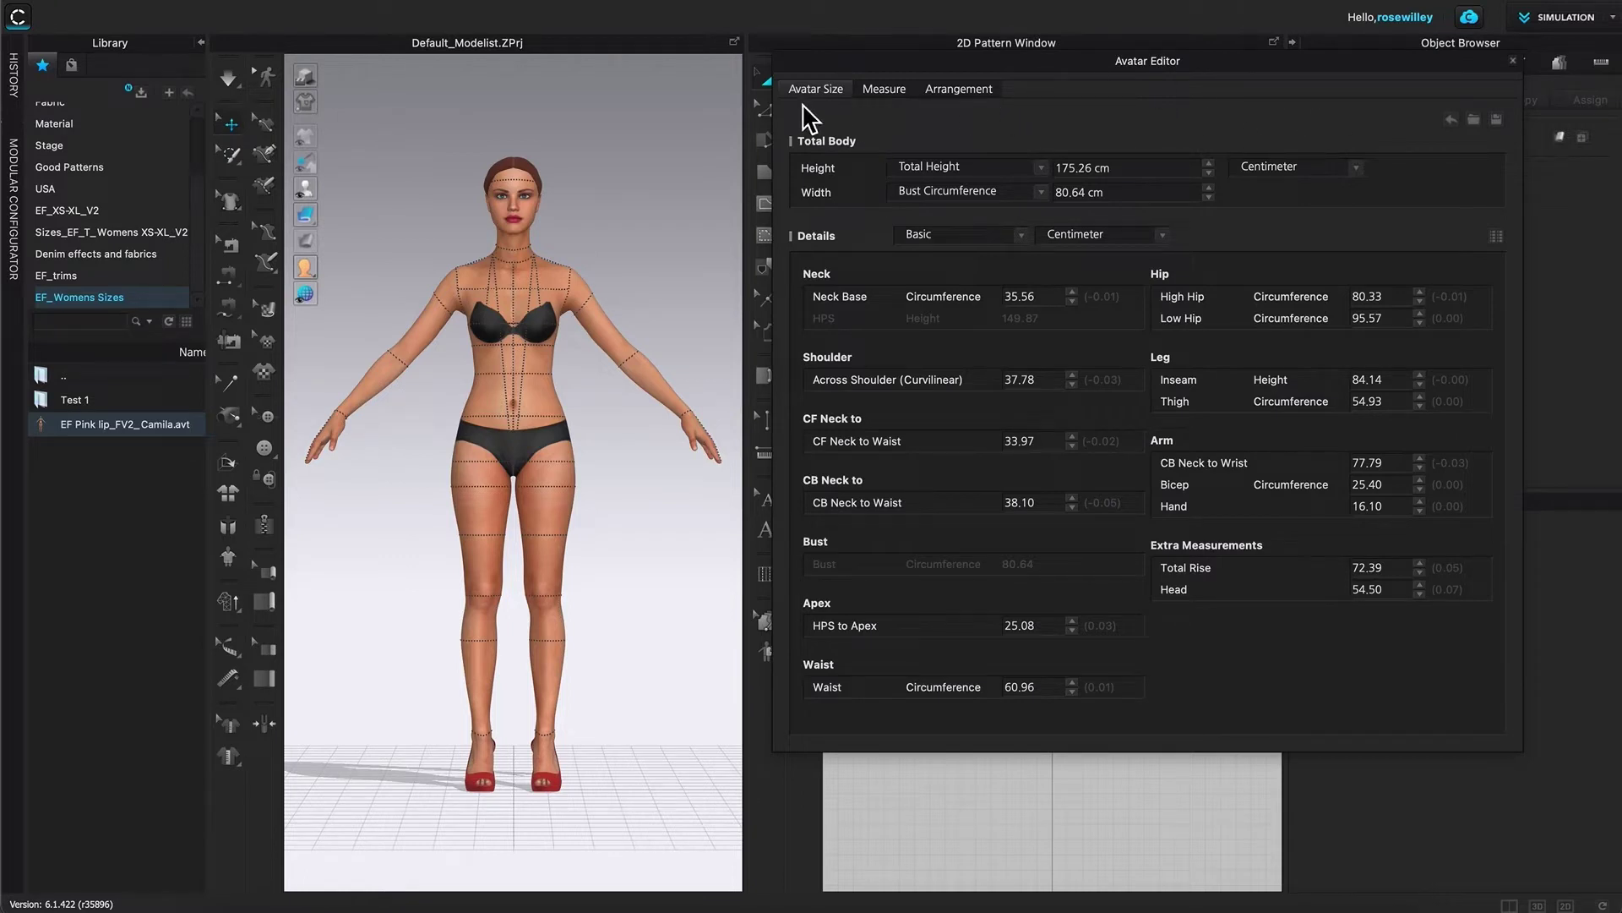
# - Look through the avatar's measure and arrangement settings, return to its sizes and keep Centimeter as the total body unit
pyautogui.click(885, 90)
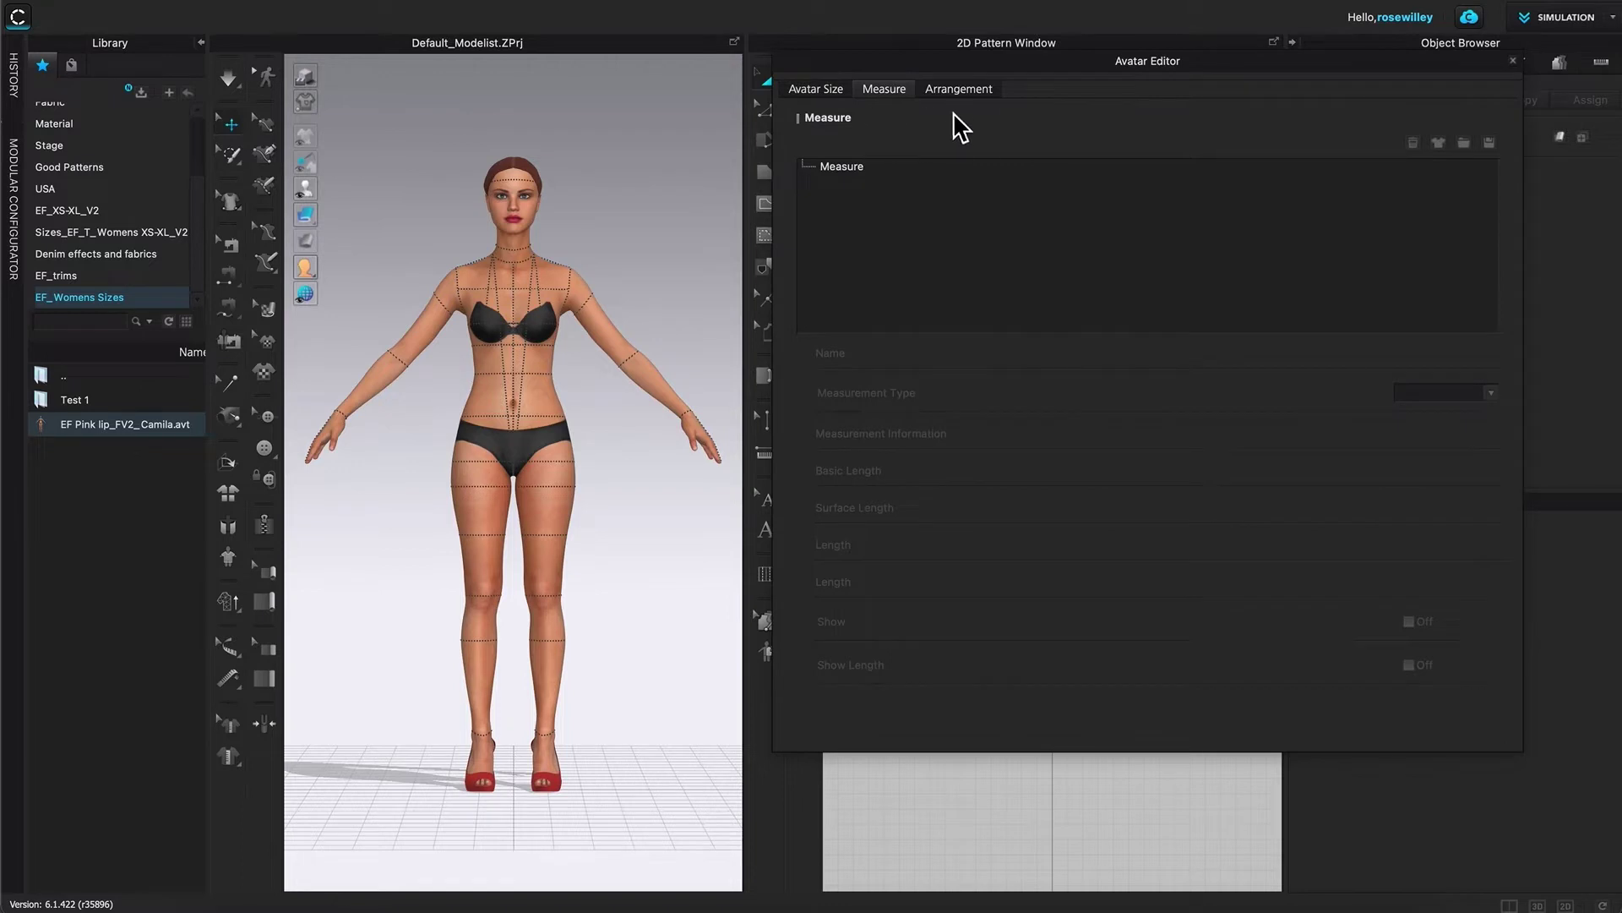
pyautogui.click(963, 90)
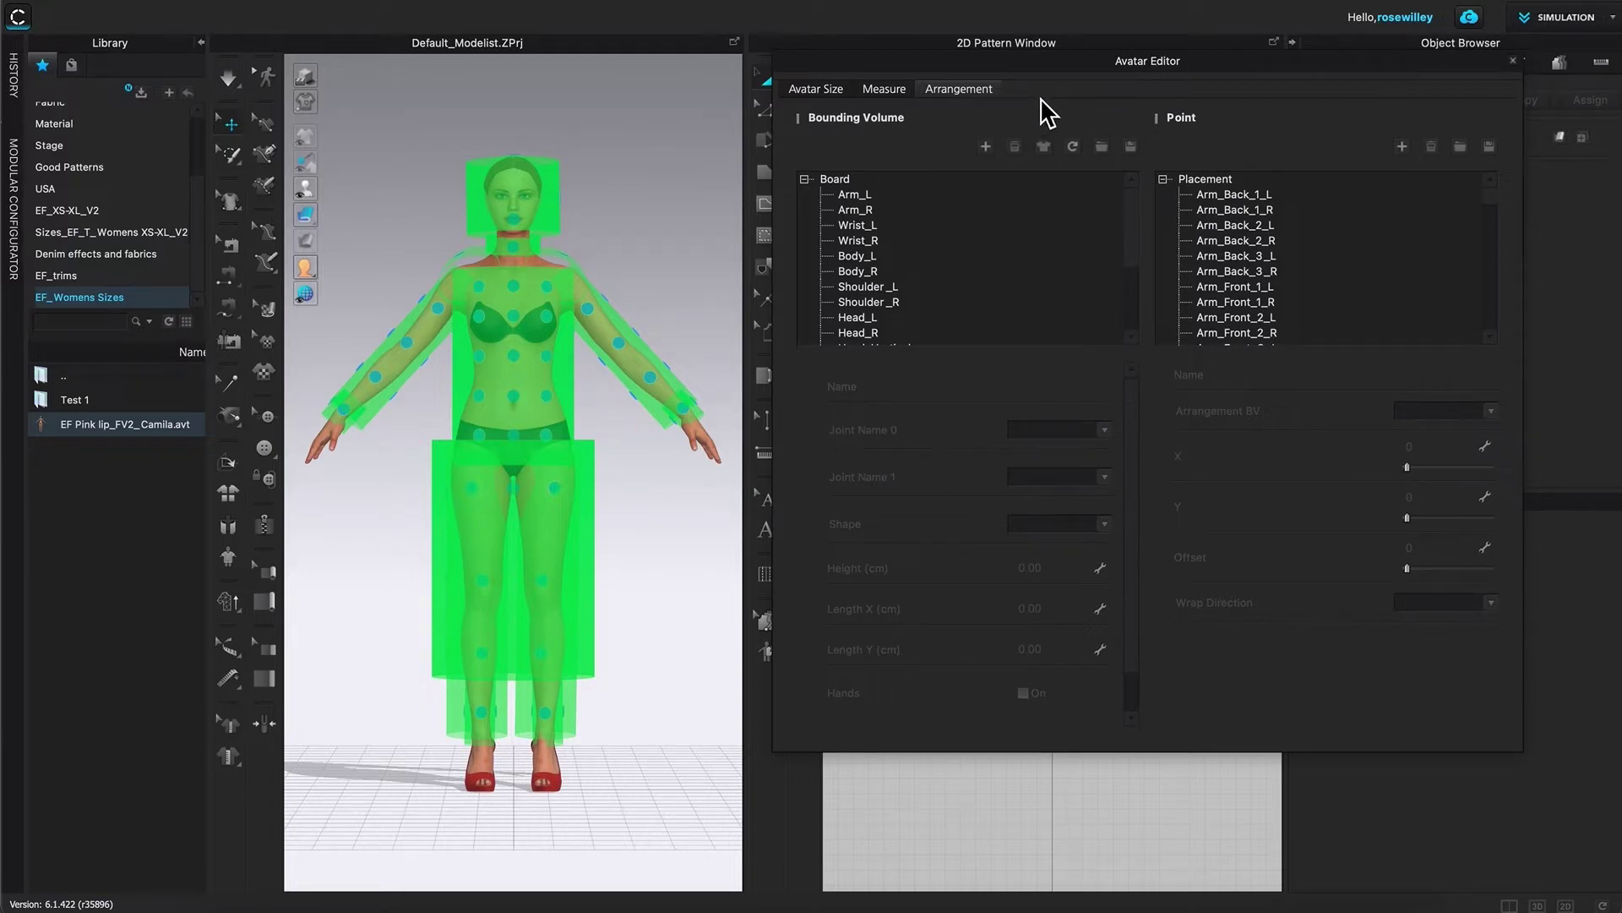
pyautogui.click(815, 93)
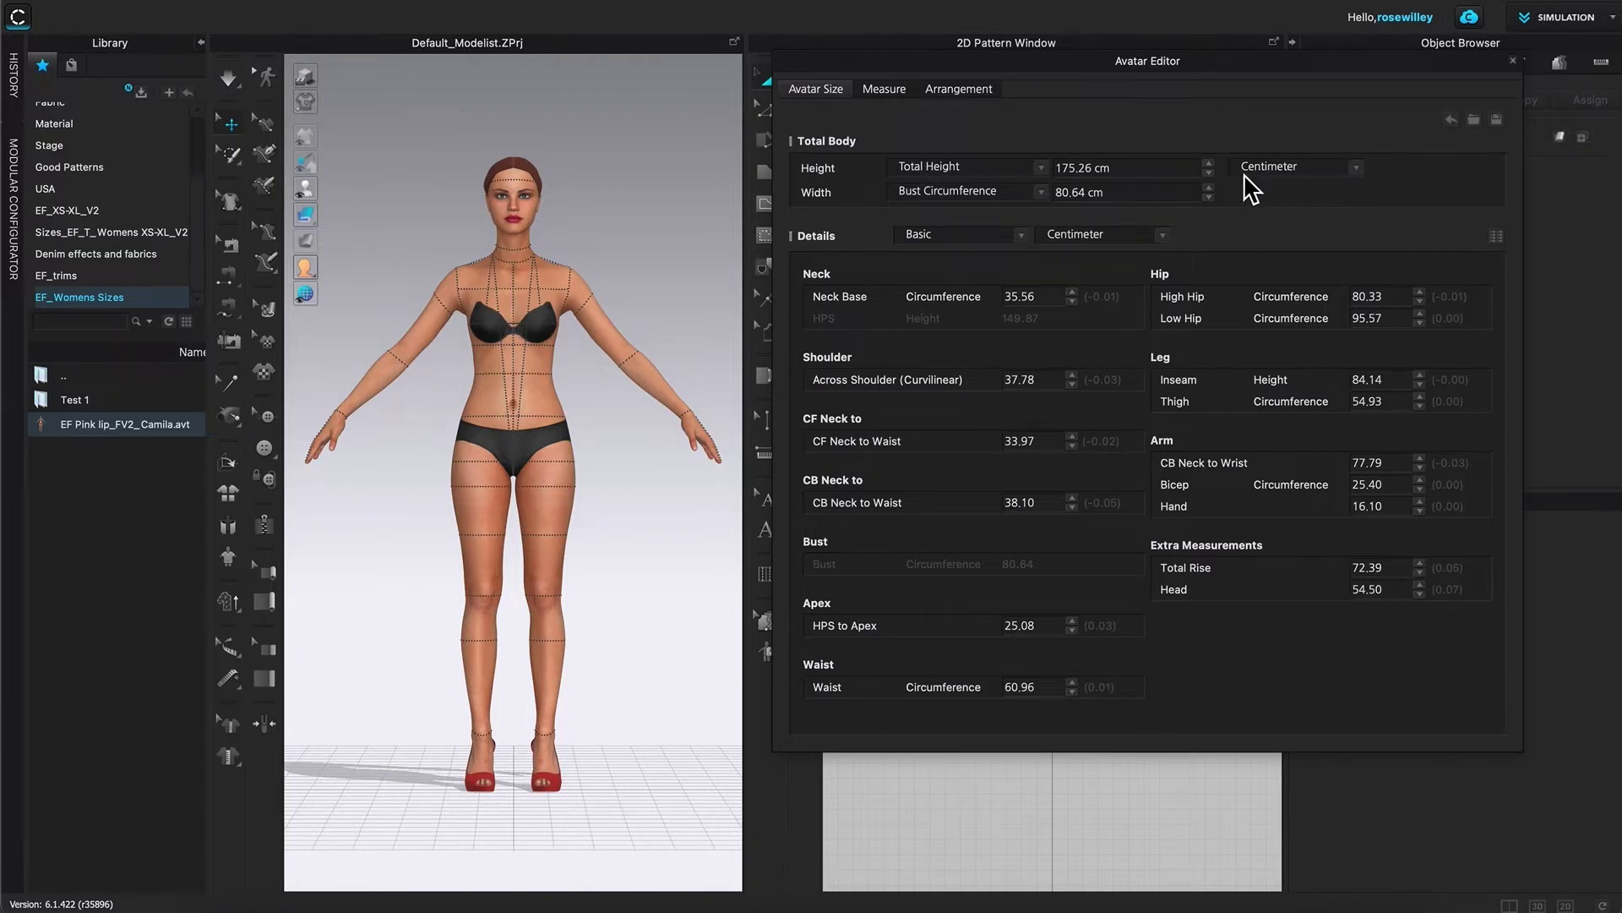
pyautogui.click(1357, 172)
pyautogui.click(1314, 174)
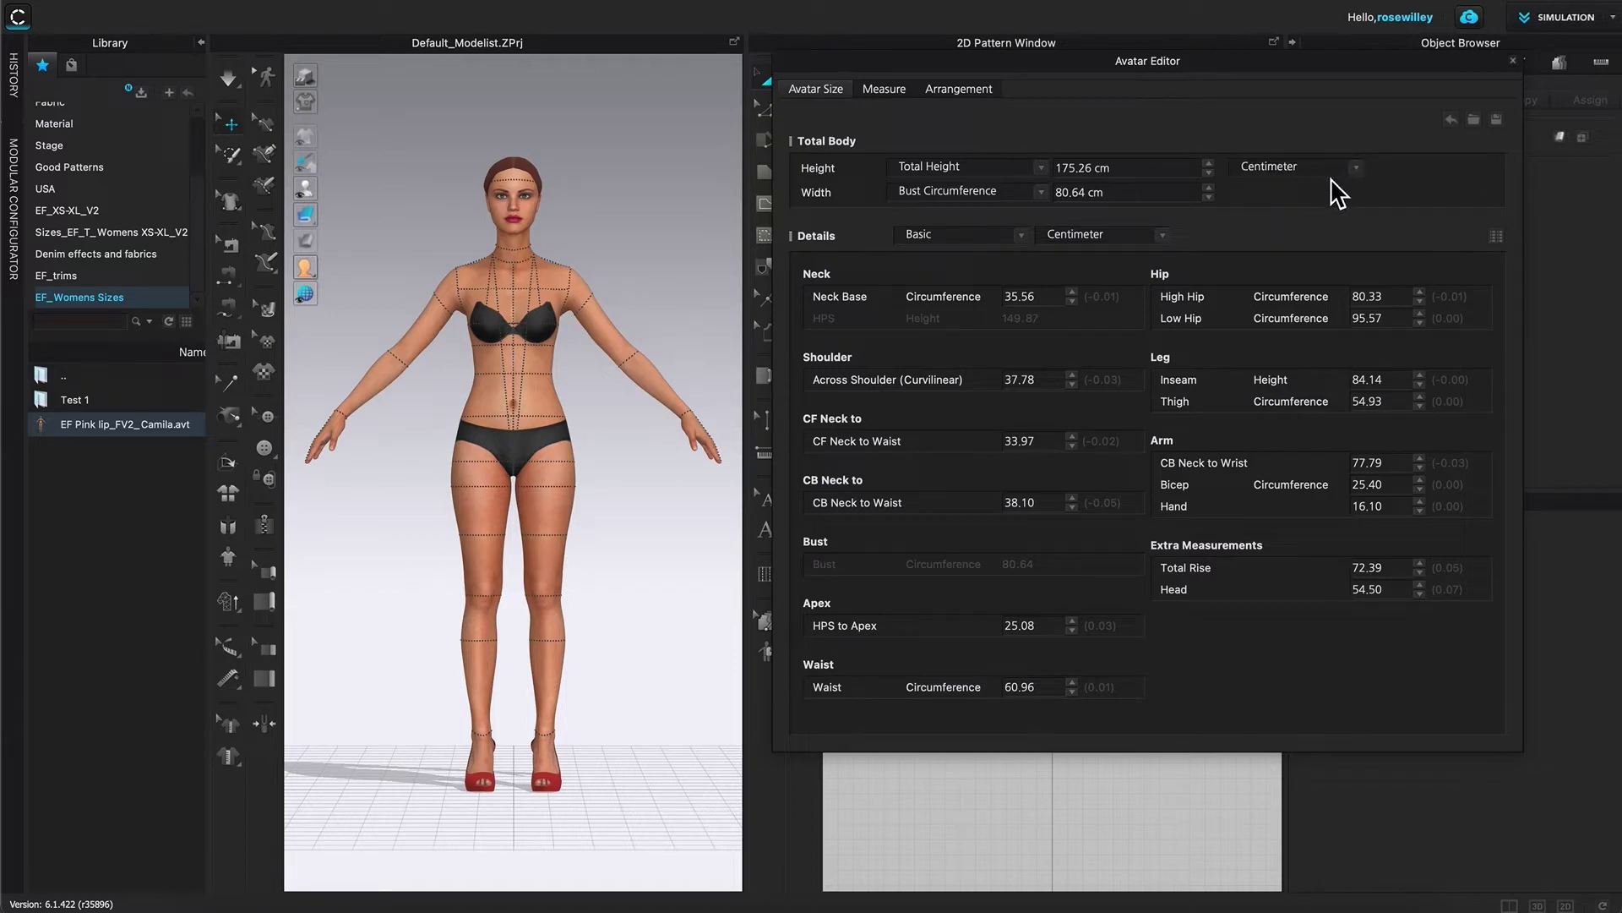
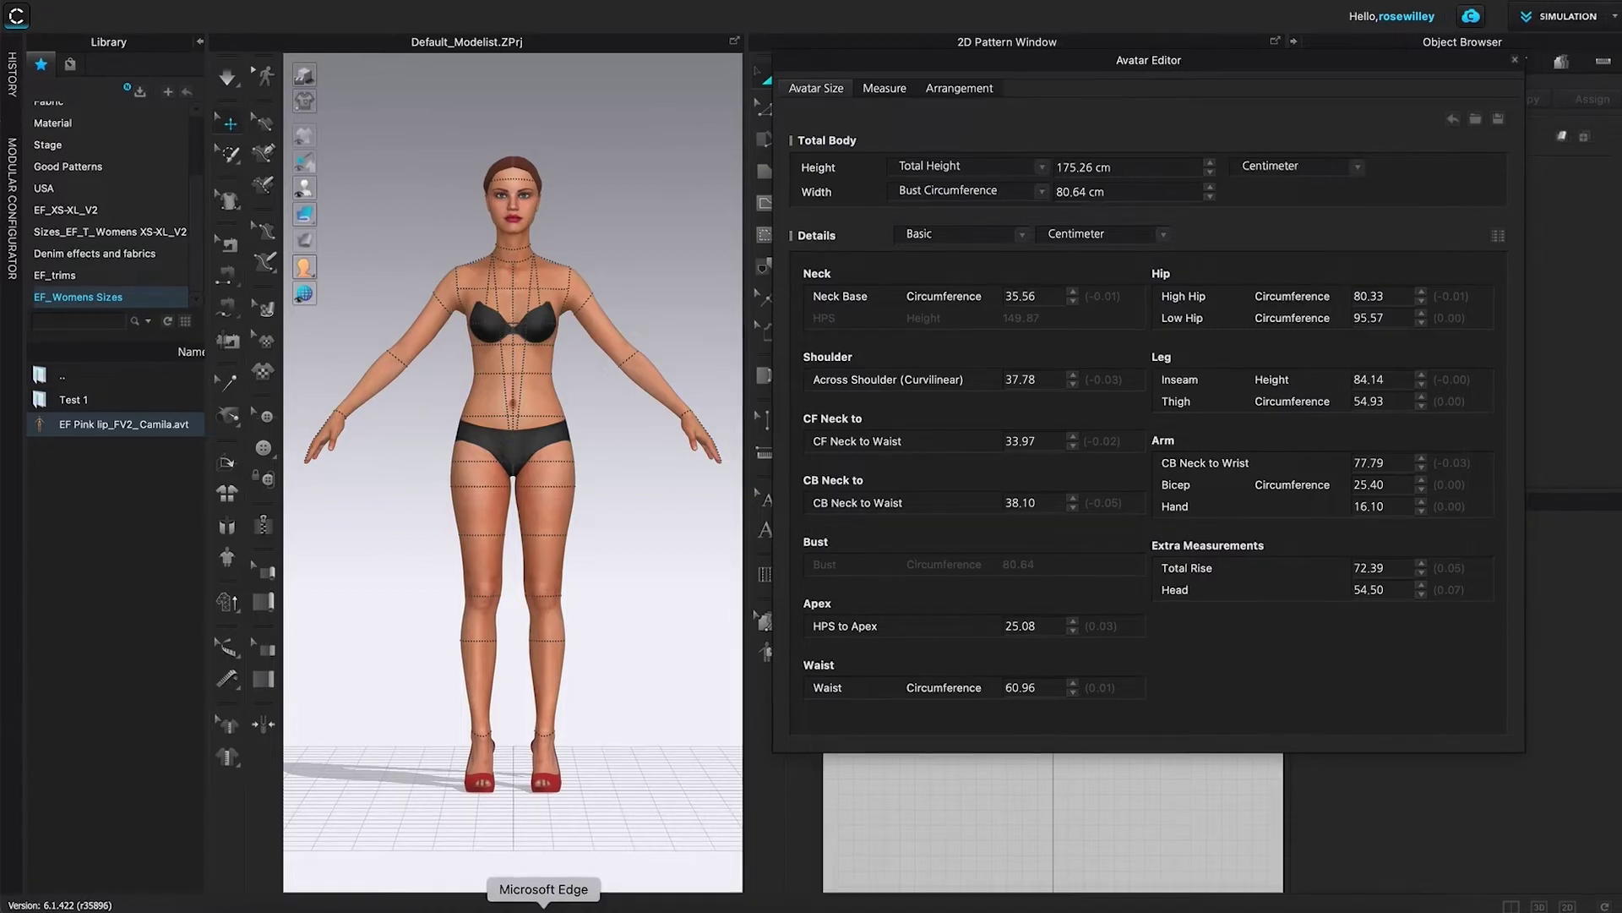
# - Switch to Microsoft Edge and review the women's XS–XL size chart and body measuring instructions in the avatar sizes article
pyautogui.click(498, 906)
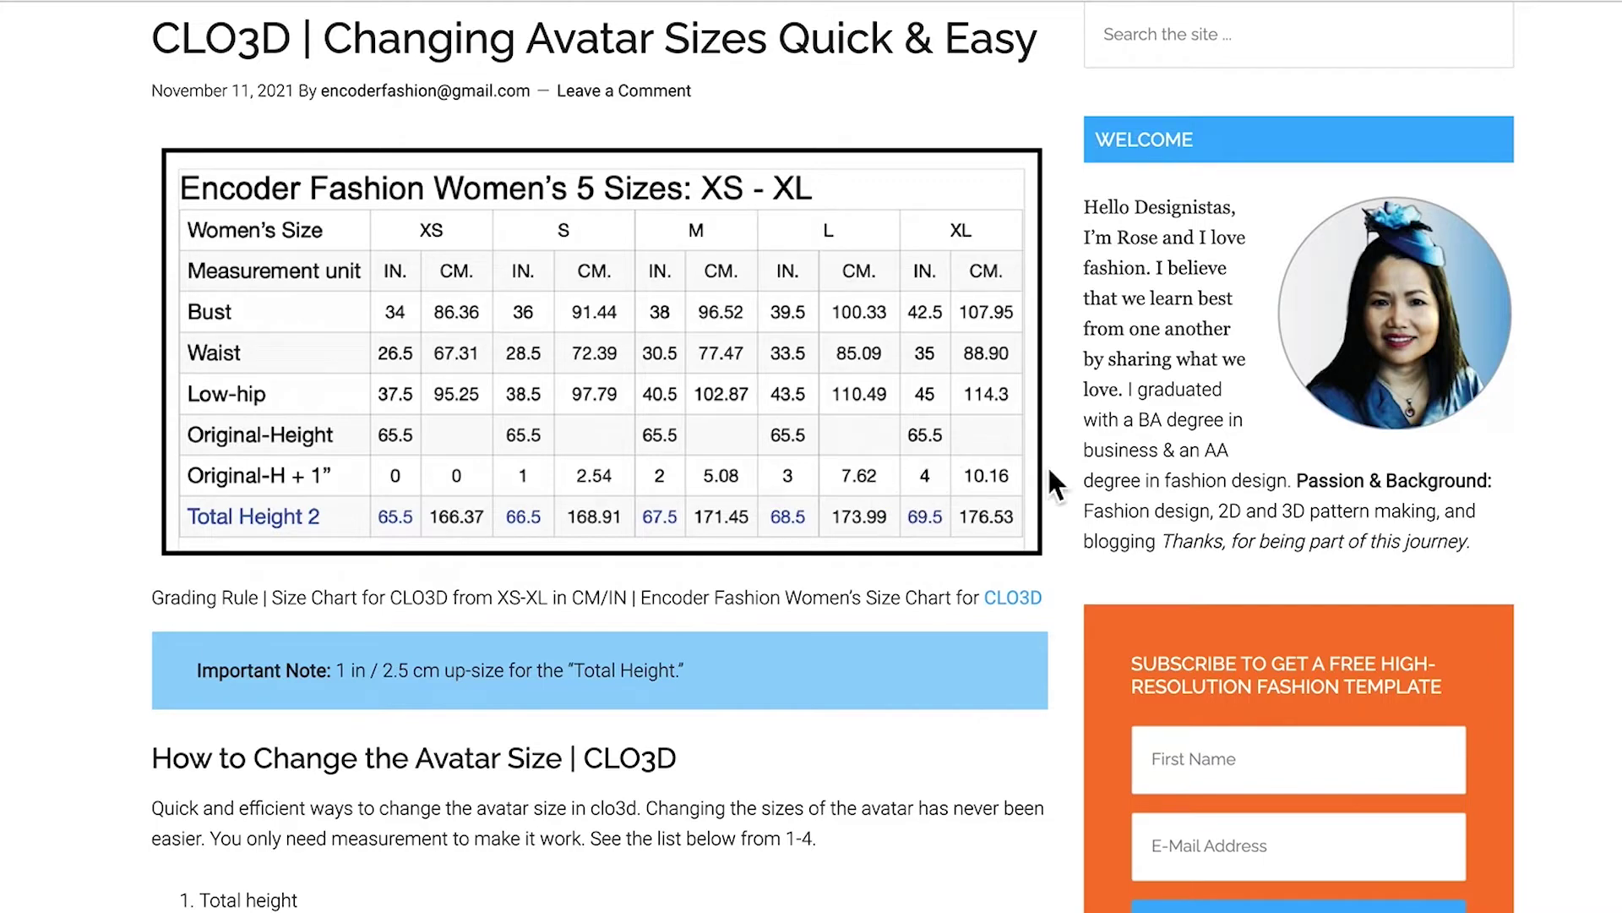
pyautogui.scroll(-8, 600, 457)
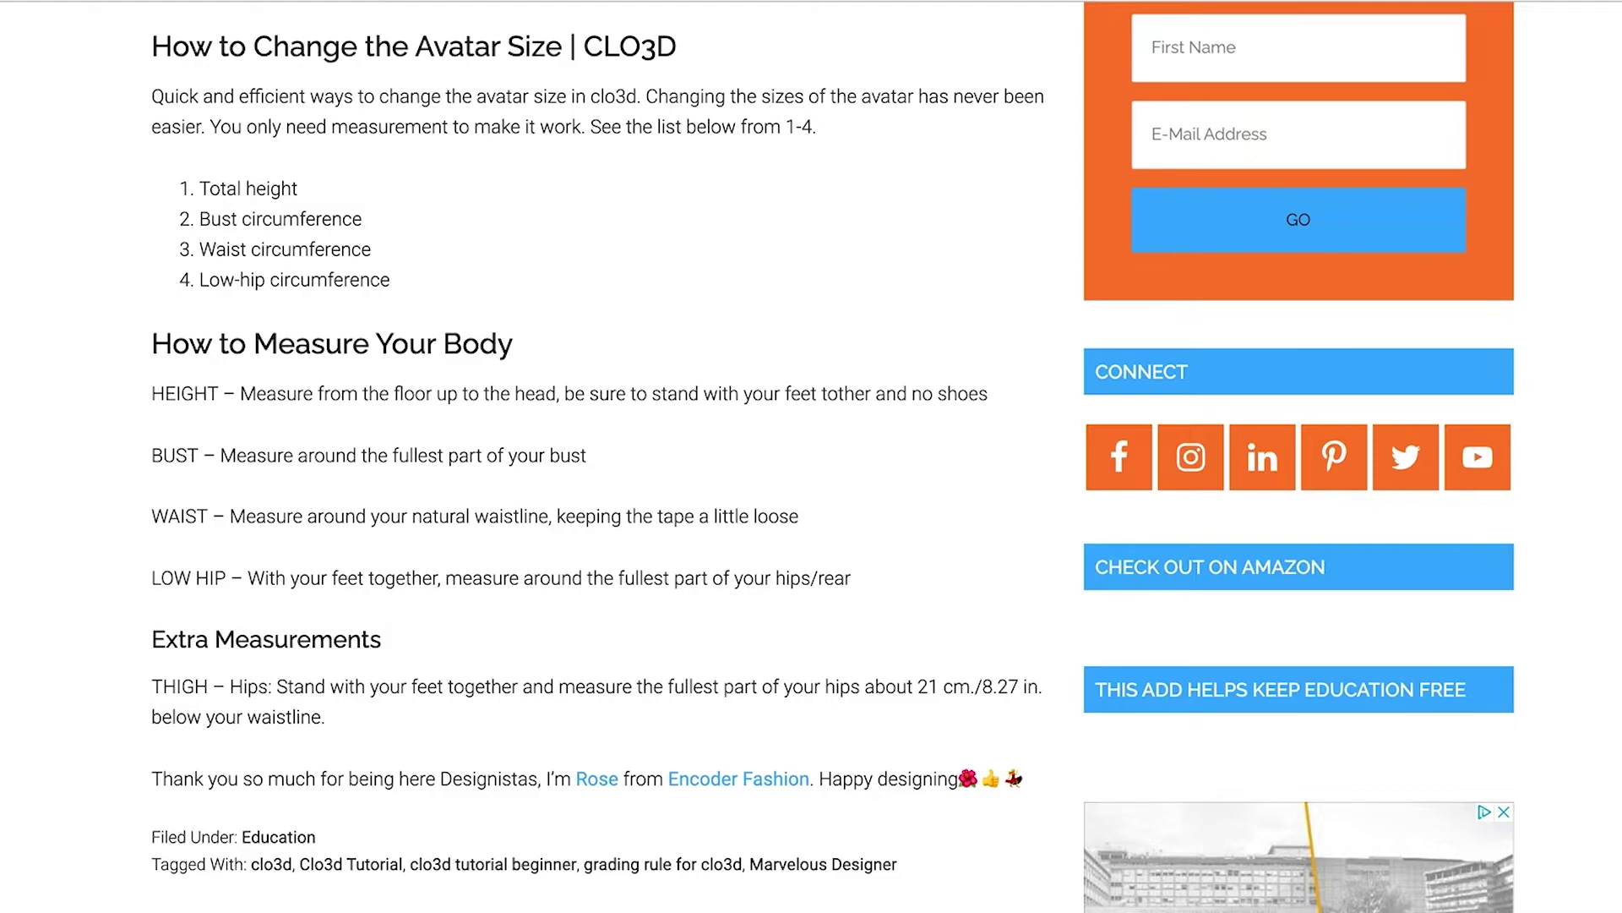
pyautogui.scroll(15, 832, 457)
pyautogui.scroll(-10, 832, 456)
pyautogui.scroll(3, 333, 342)
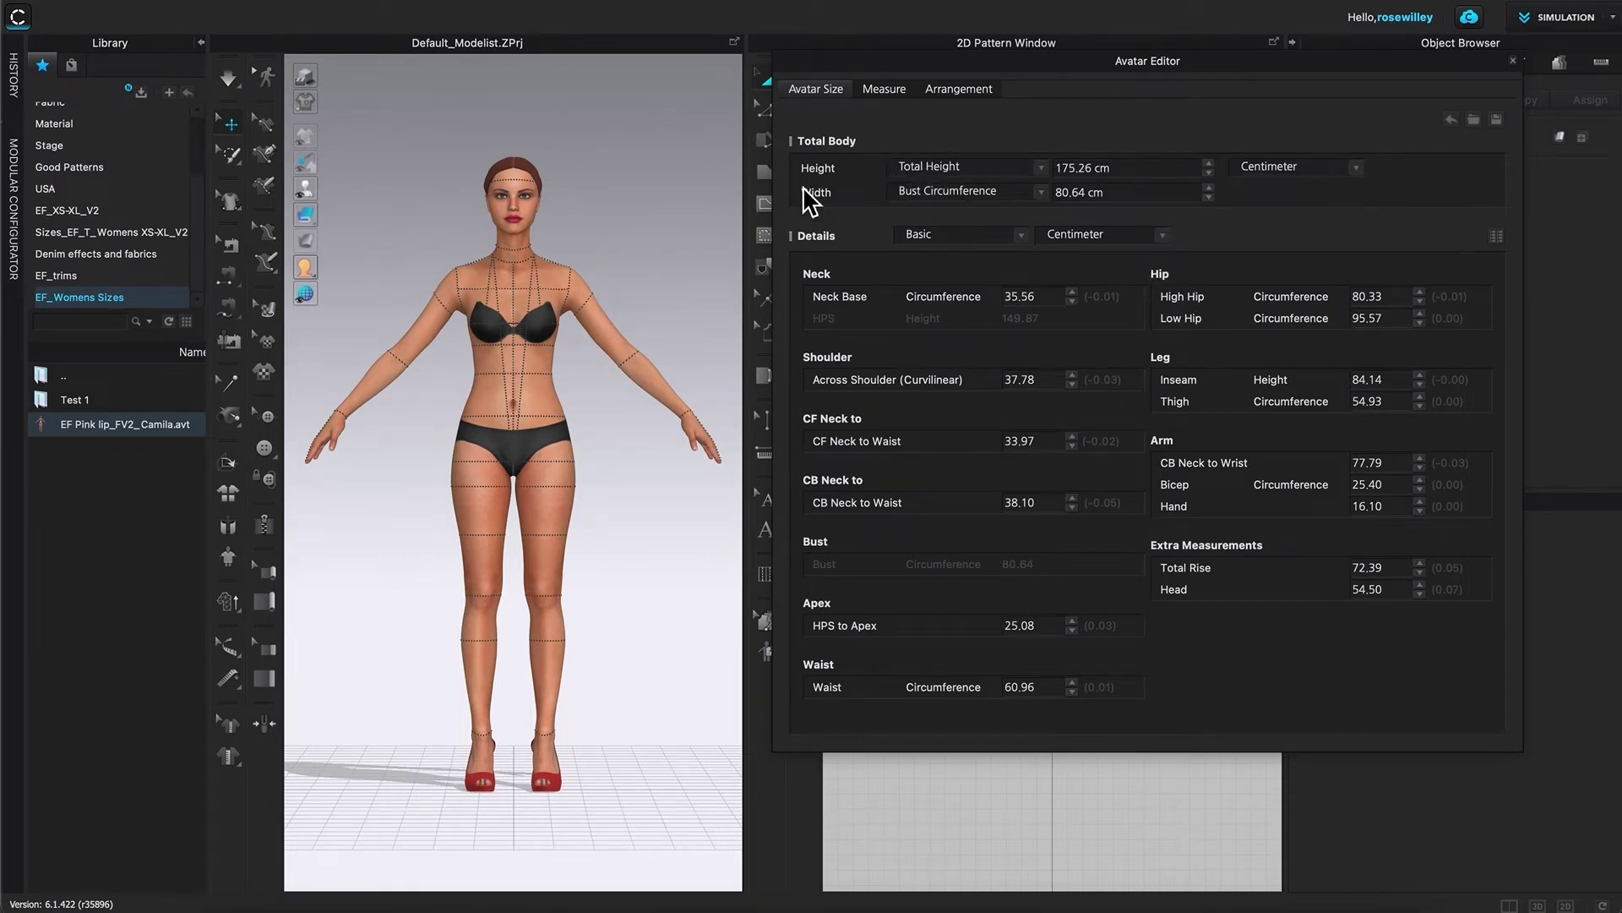
# - Back in the Avatar Editor, set the avatar's total height to 166.37 cm and bust circumference to 86.36 cm
pyautogui.click(1134, 173)
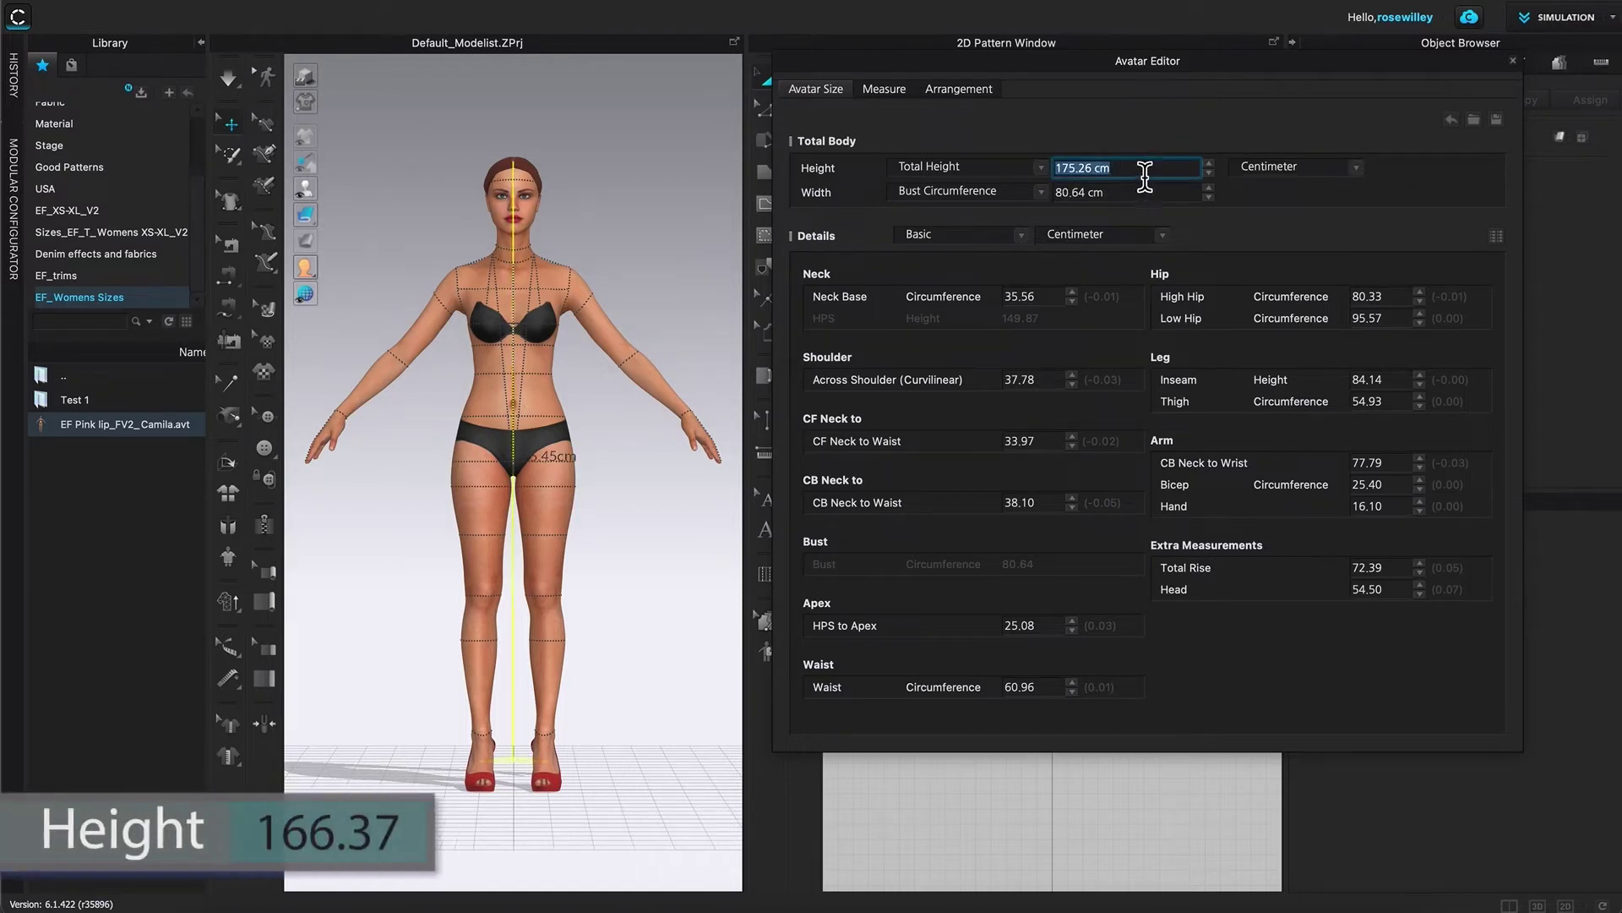
pyautogui.write('166.3')
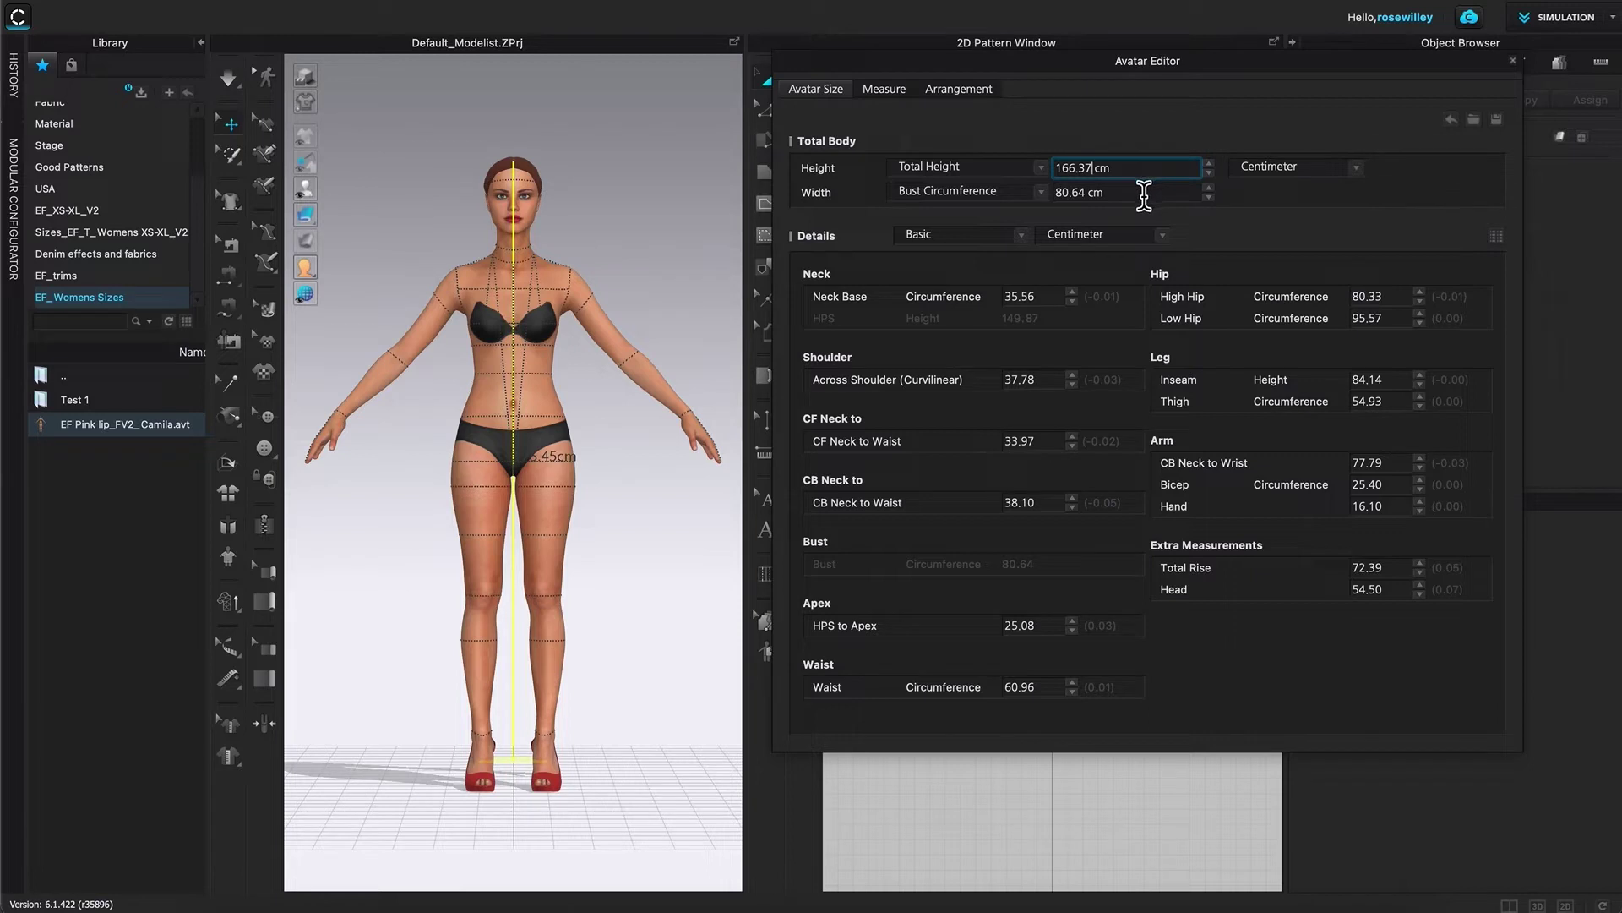
pyautogui.press('Return')
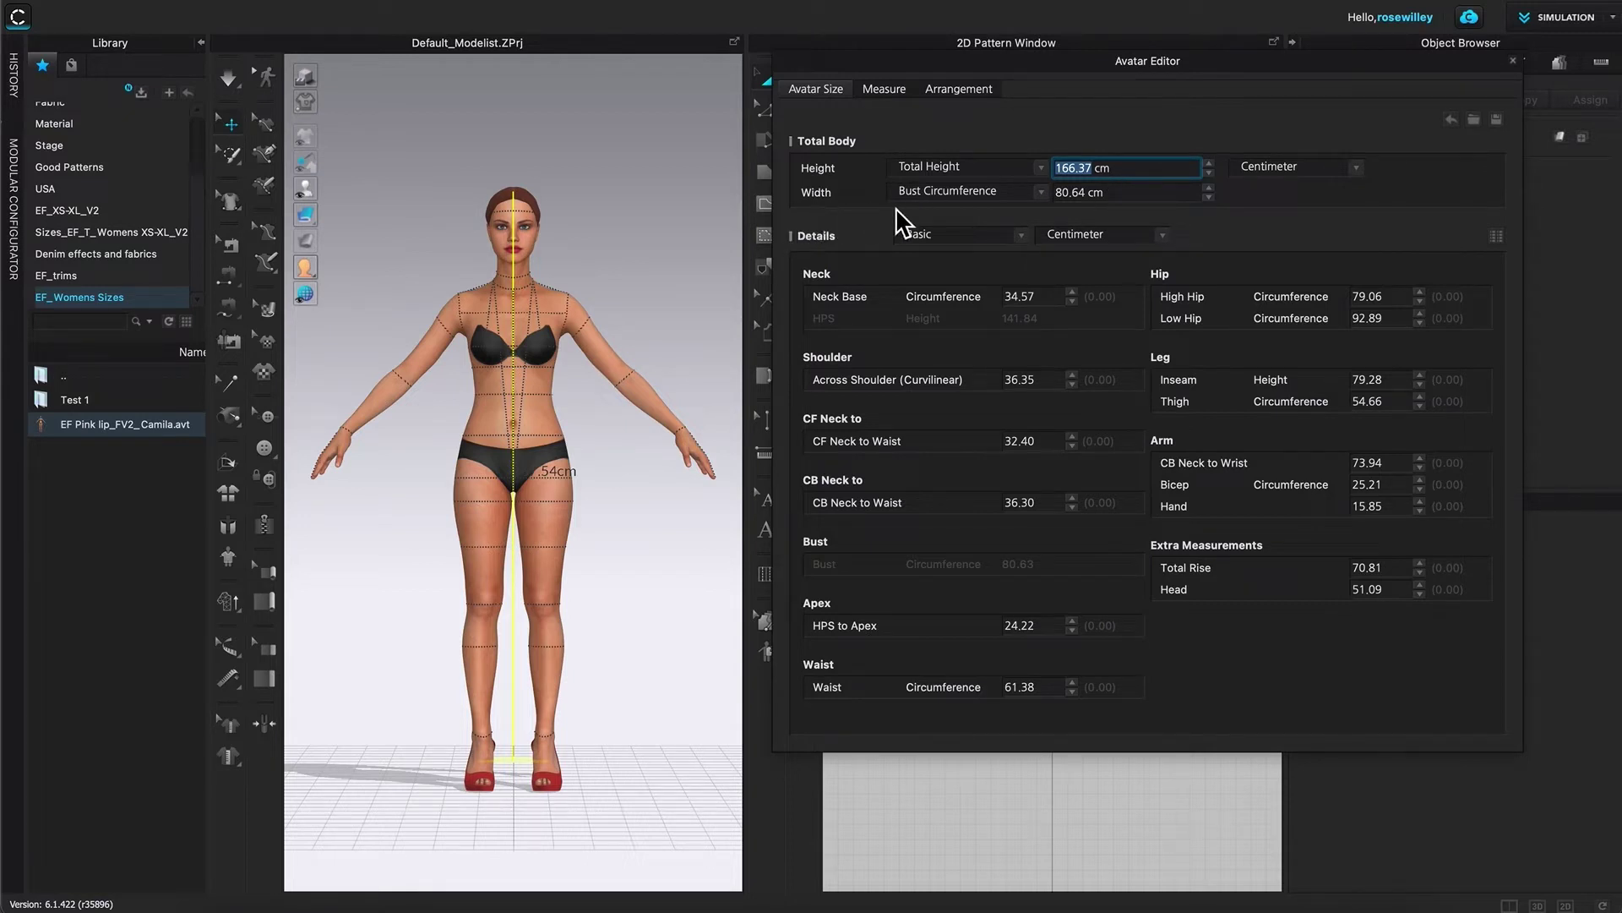
pyautogui.click(1140, 199)
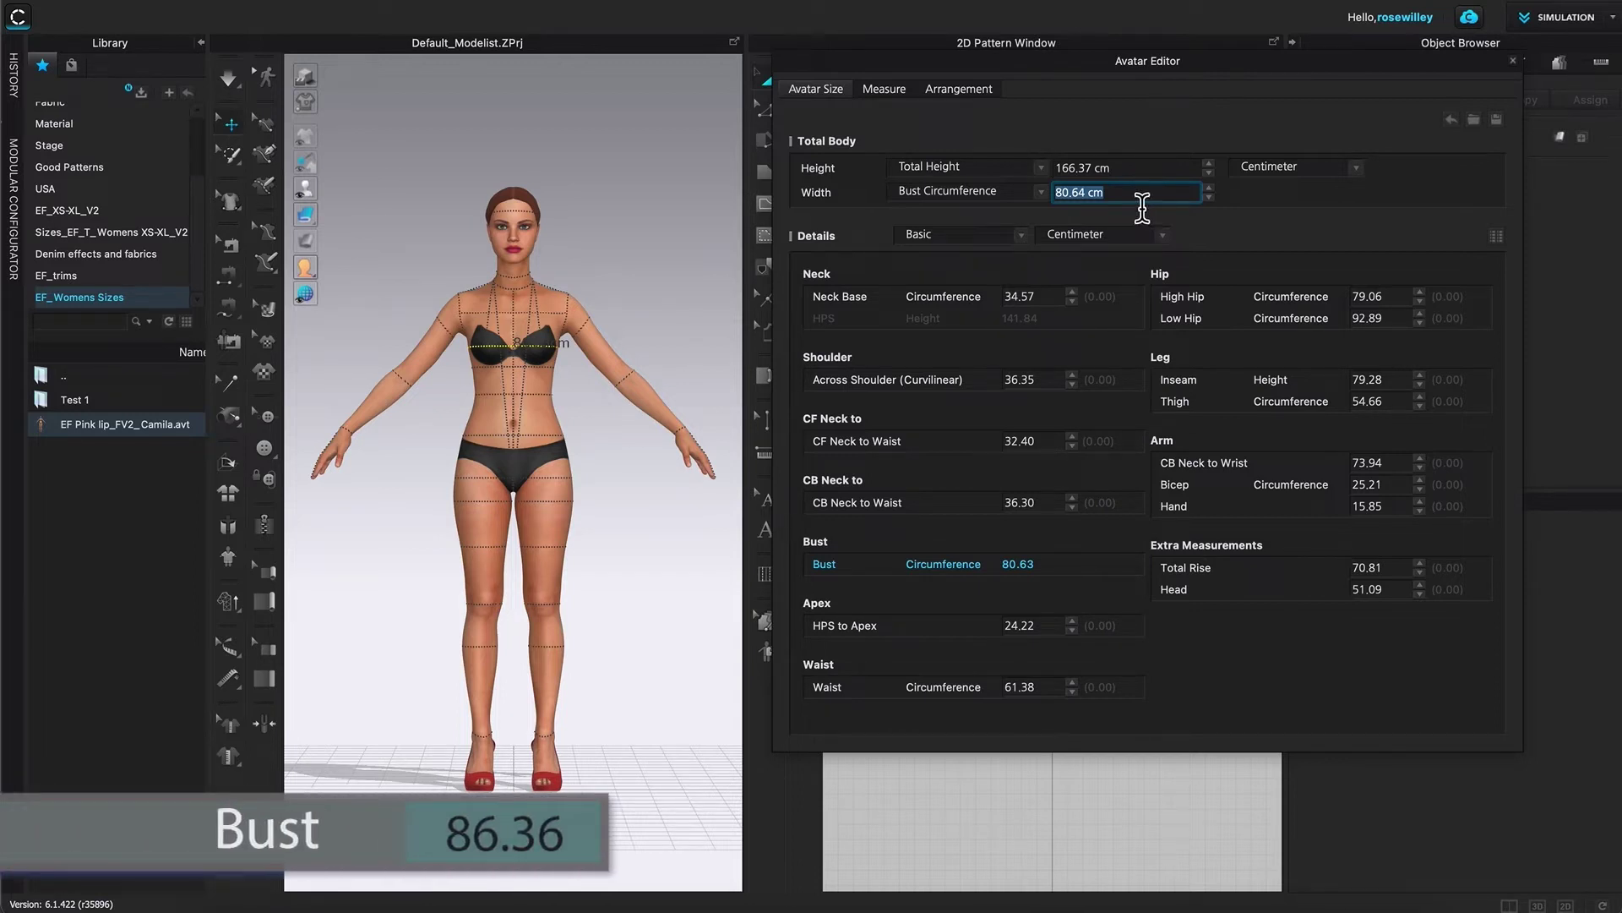
pyautogui.write('86.36')
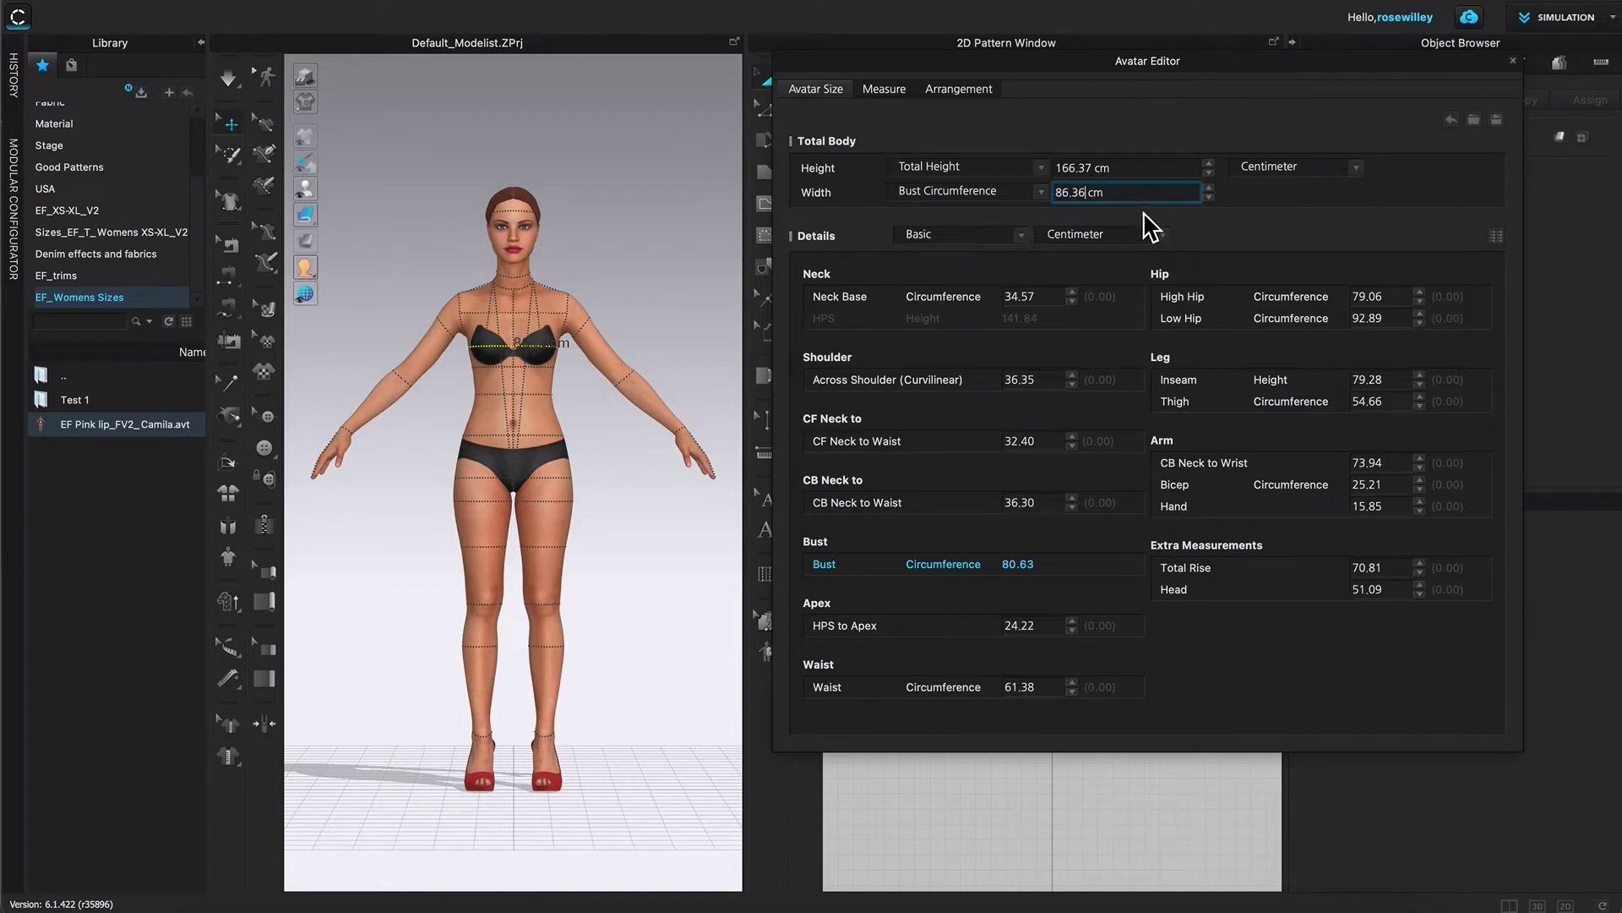
pyautogui.press('Return')
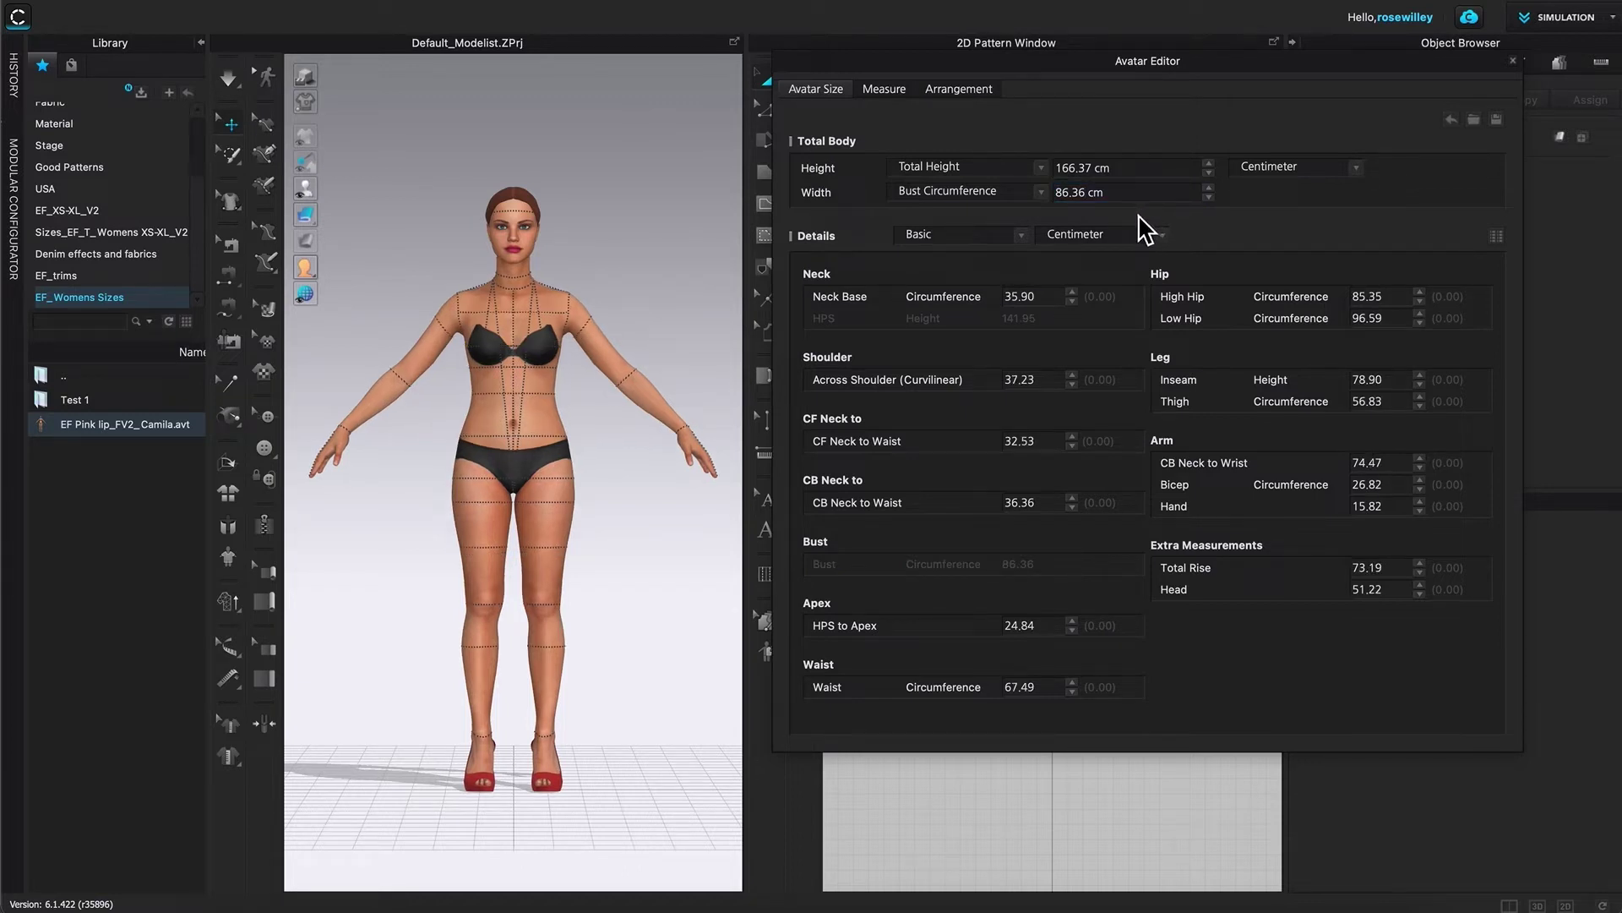
pyautogui.press('Tab')
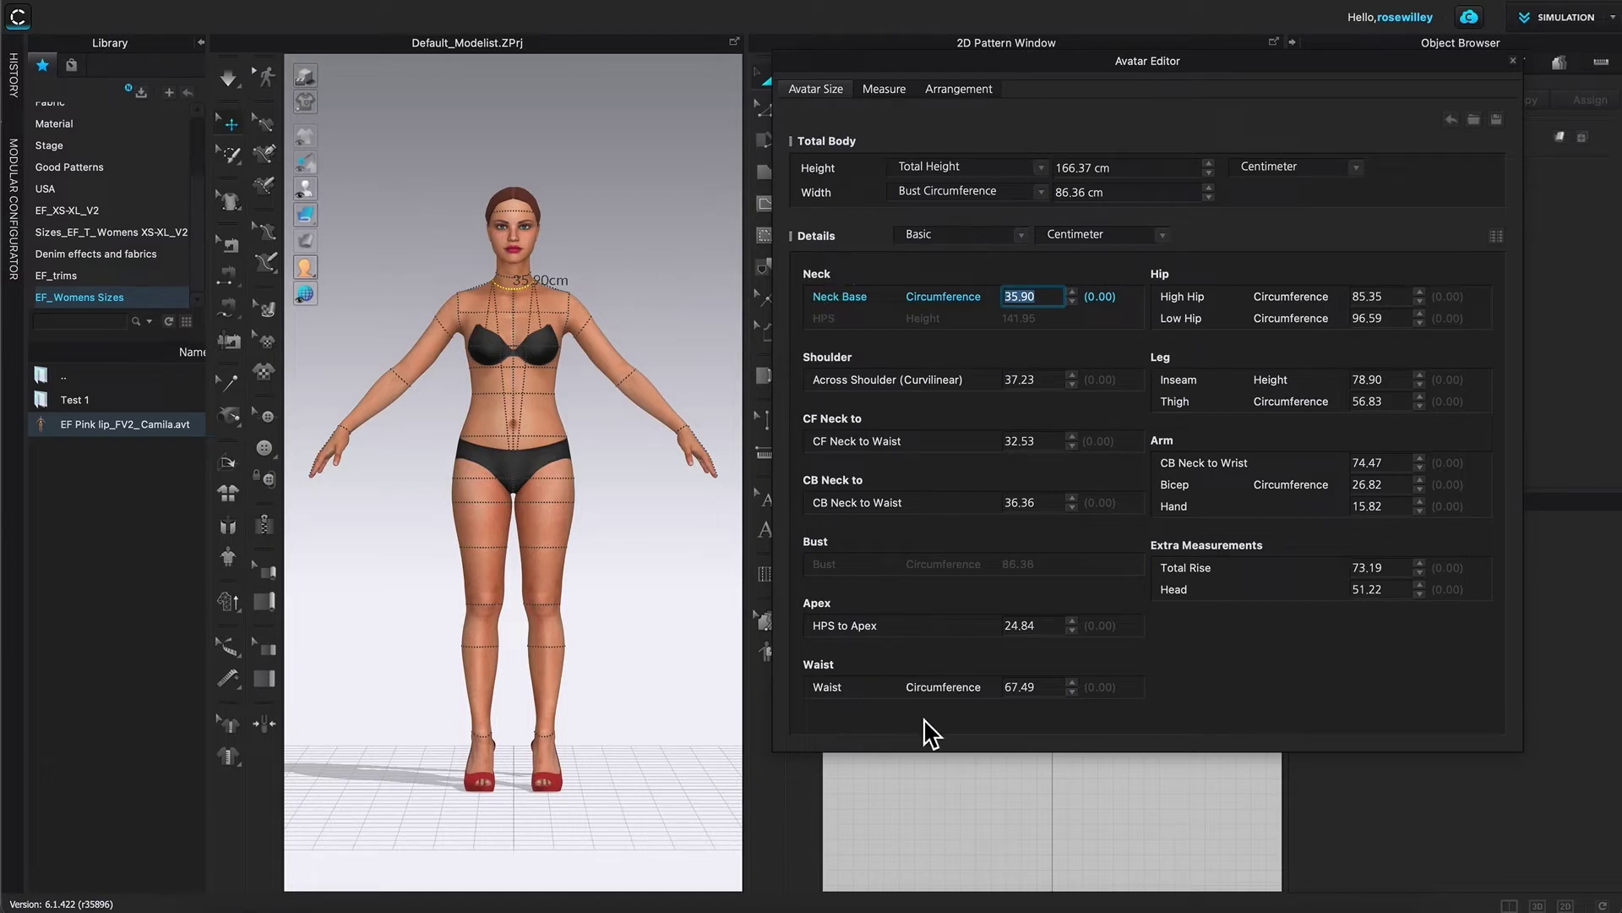
# - Set the avatar's waist circumference to 67.31 cm and low hip circumference to 95.25 cm
pyautogui.click(1046, 691)
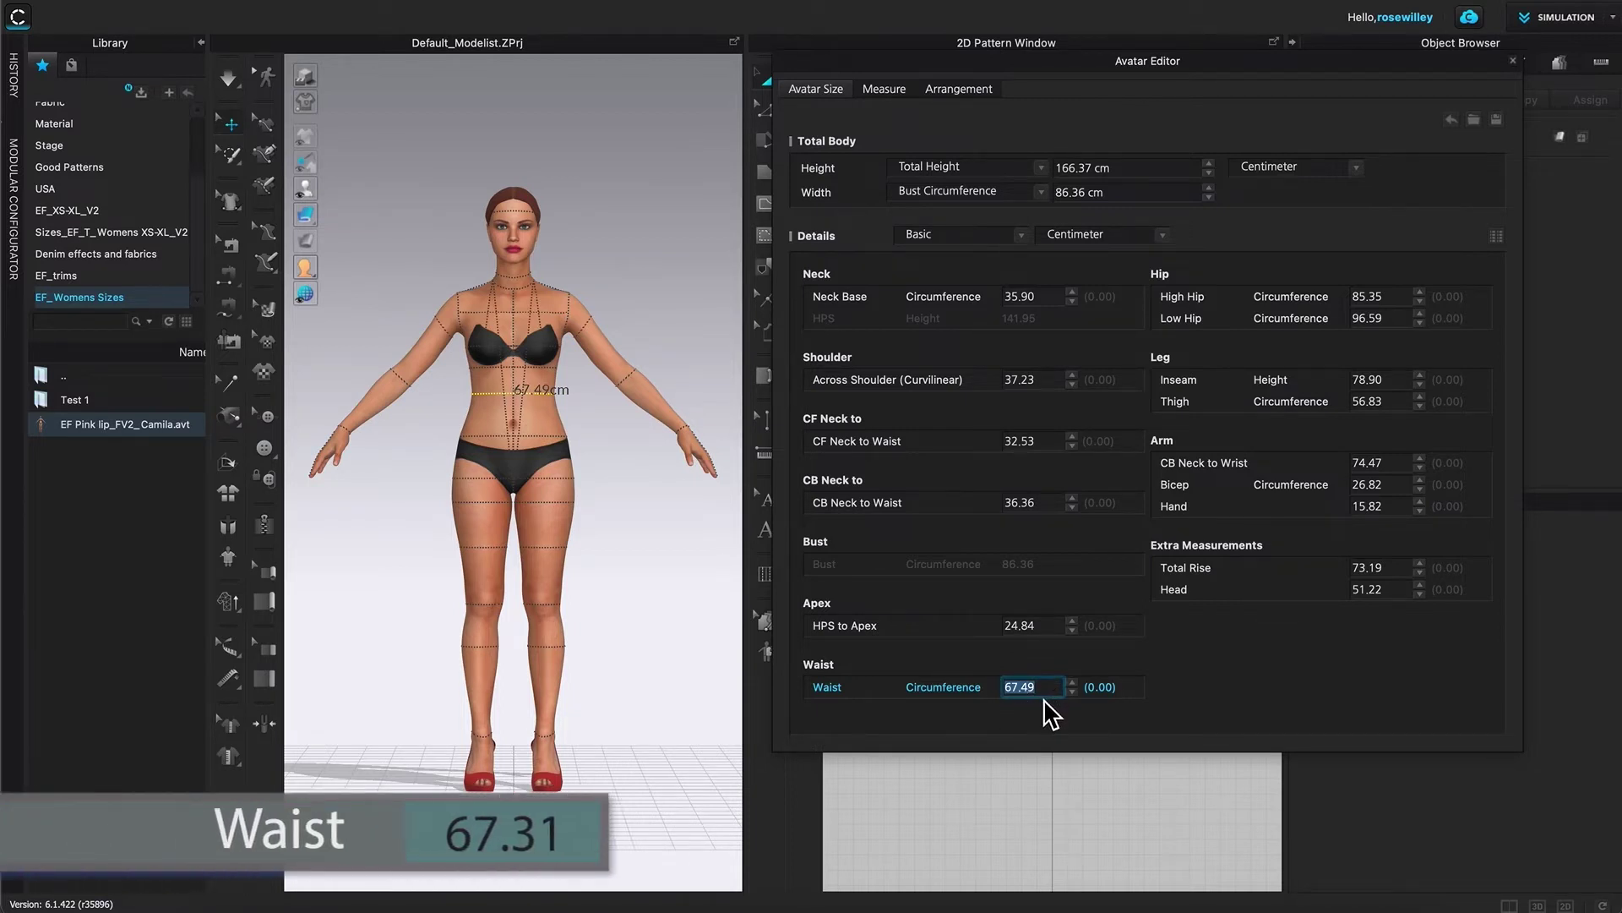
pyautogui.write('67.')
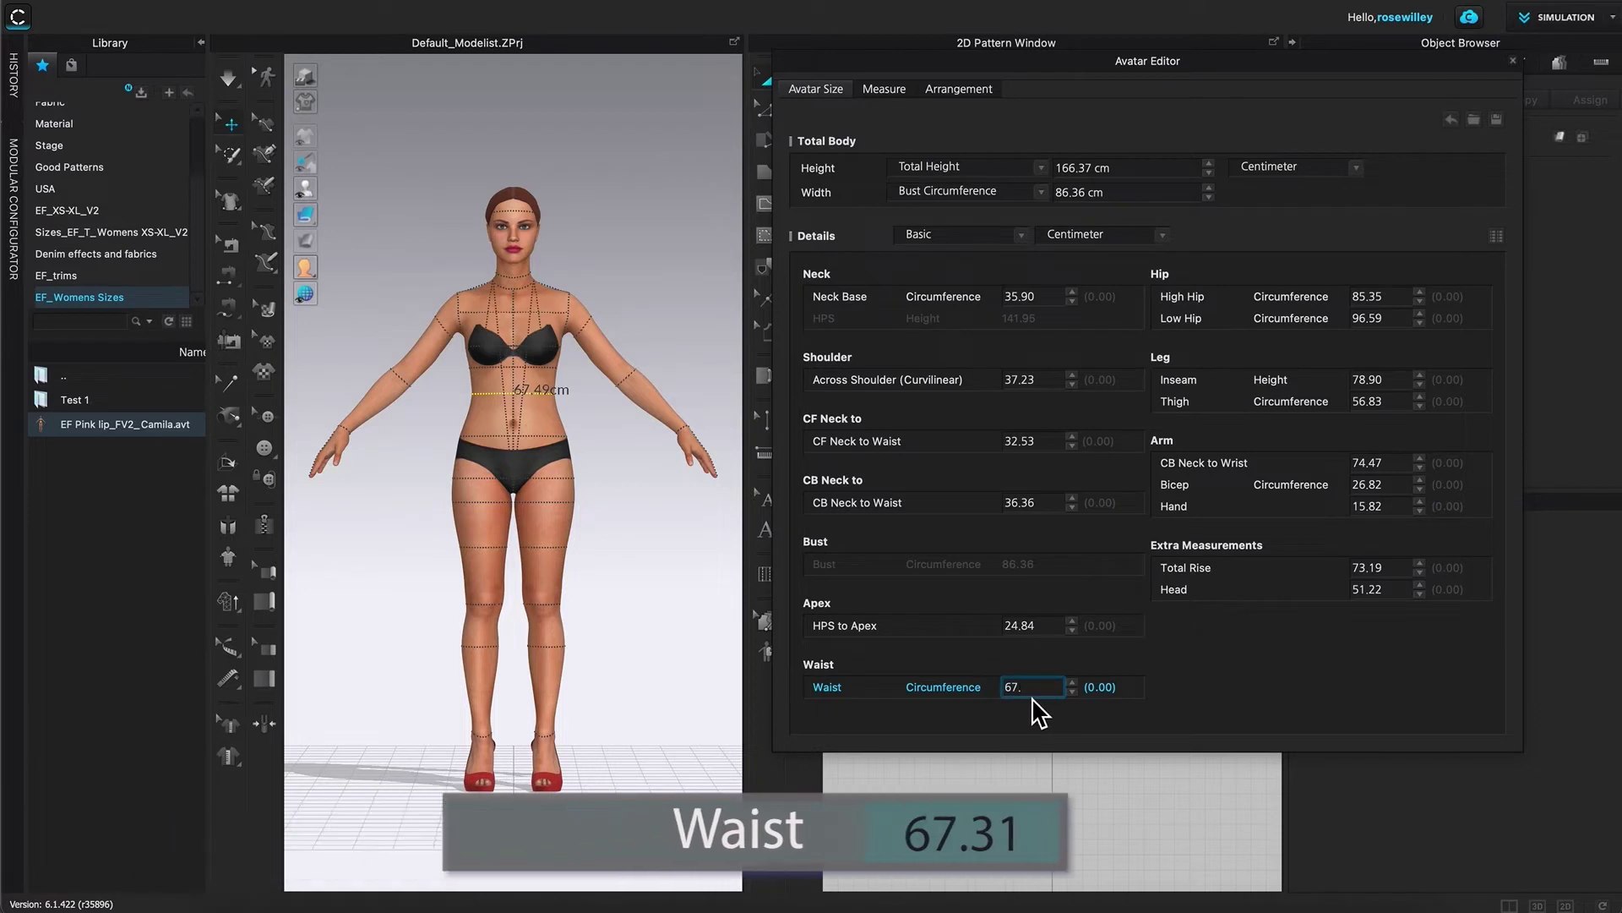
pyautogui.write('31')
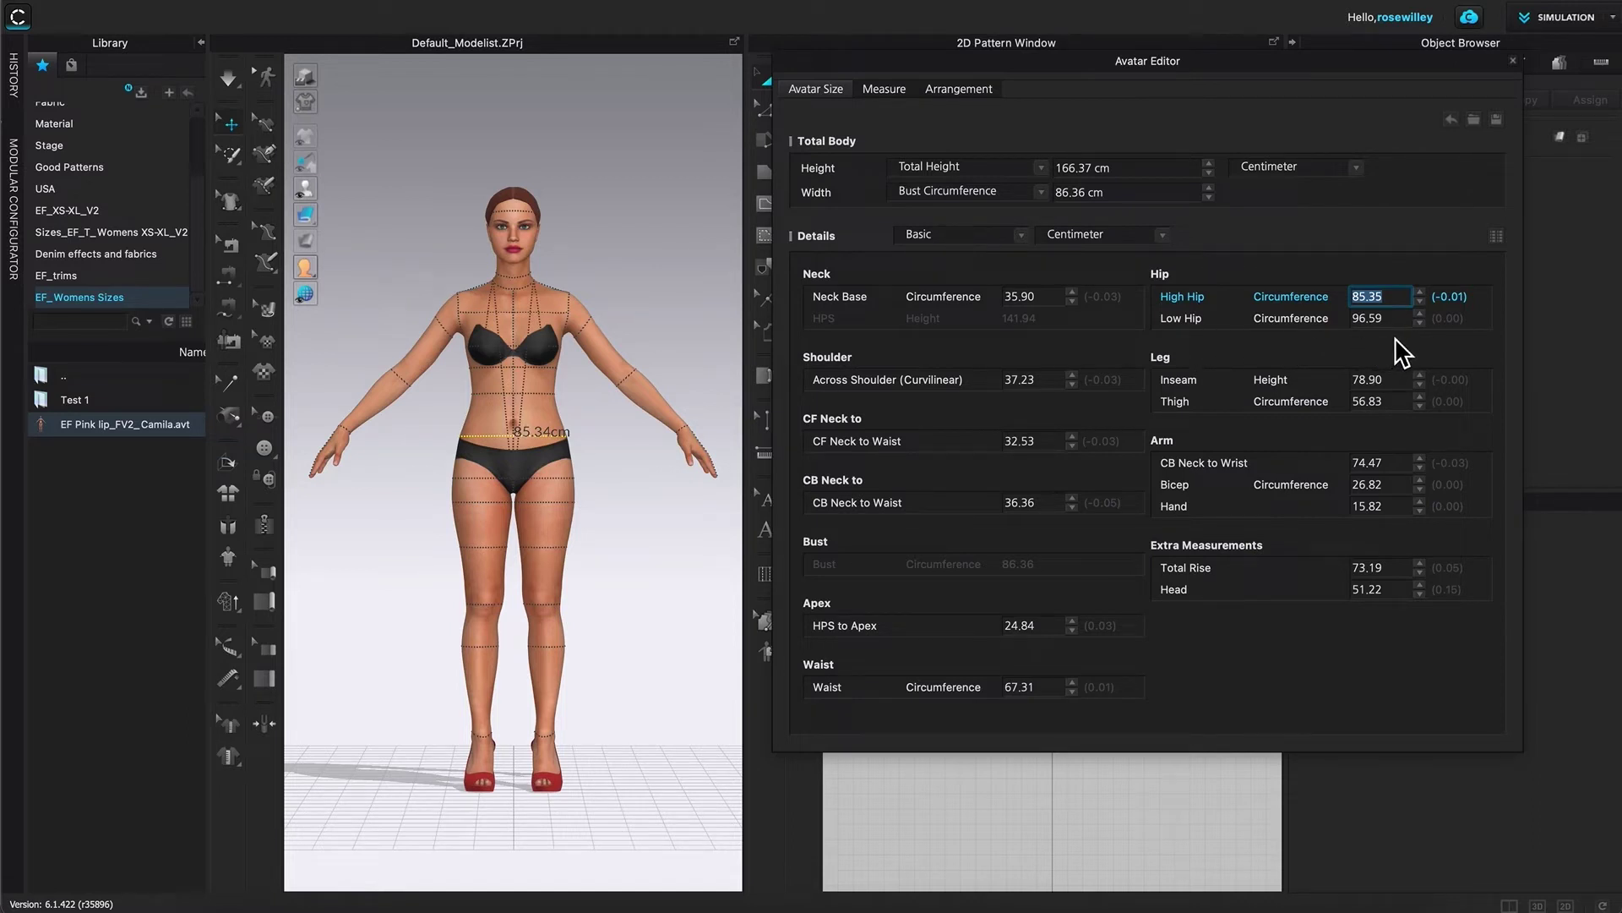
pyautogui.press('Tab')
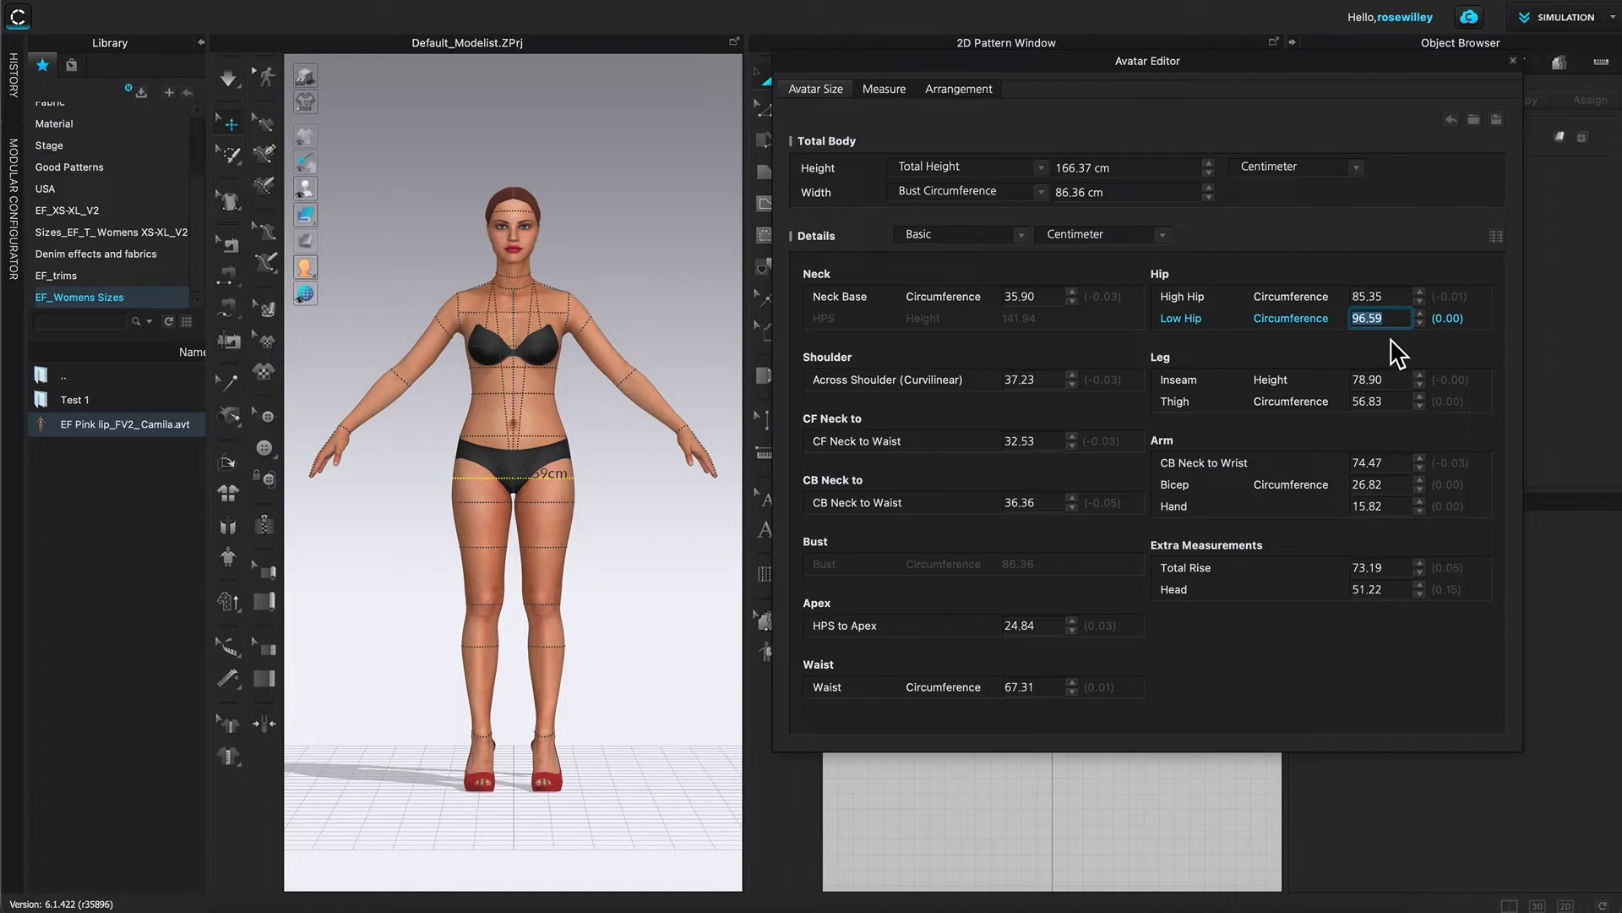
pyautogui.write('95.')
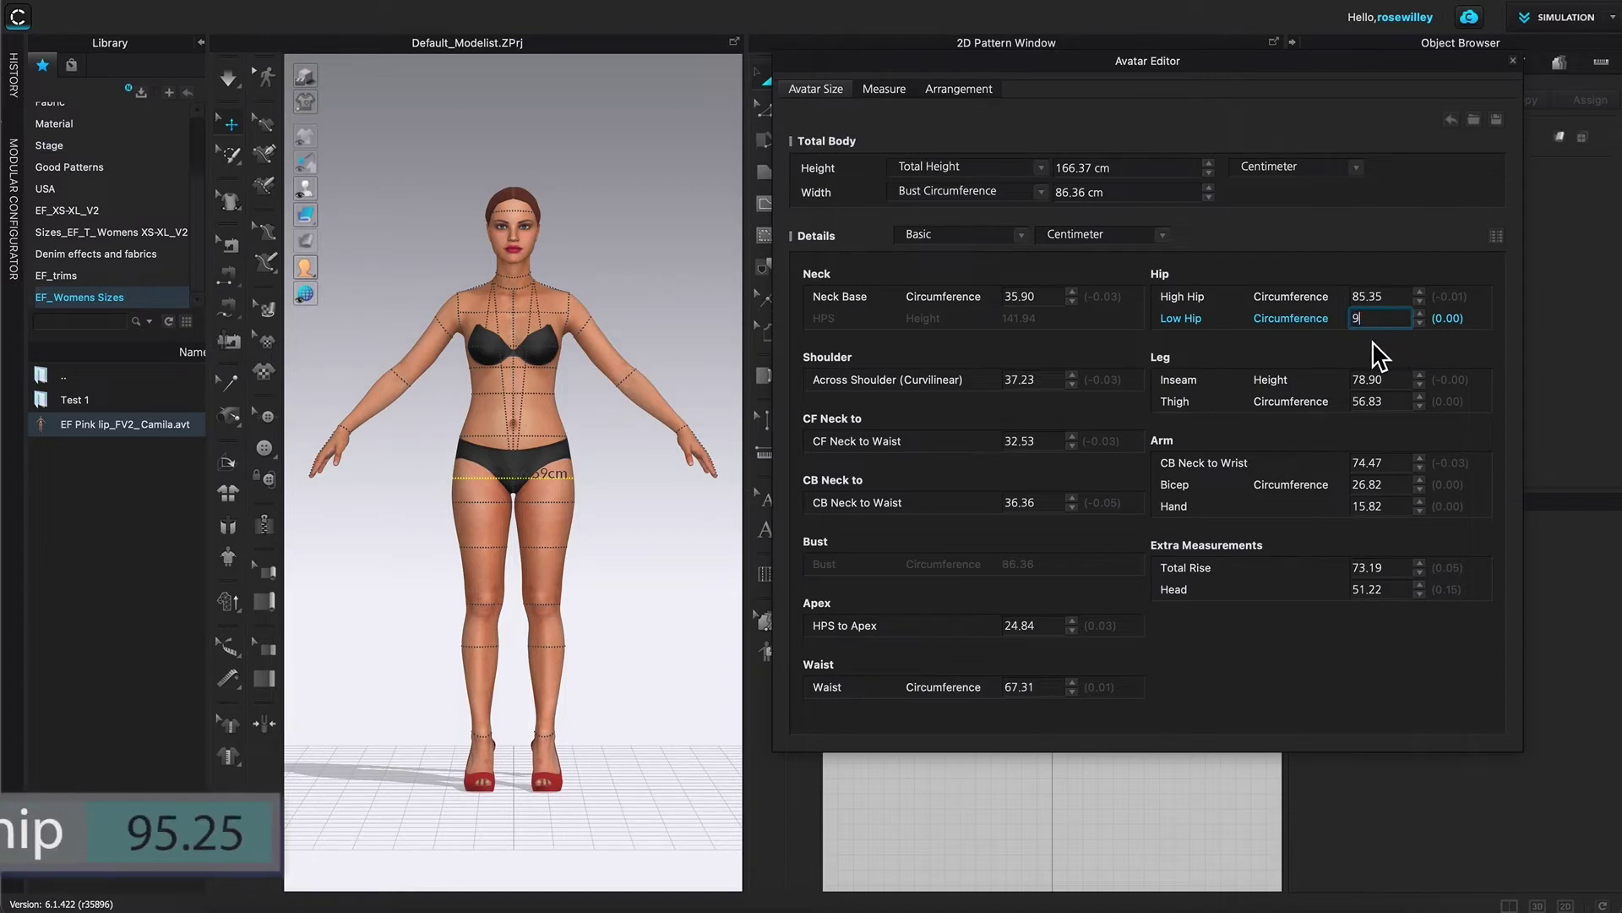
pyautogui.write('25')
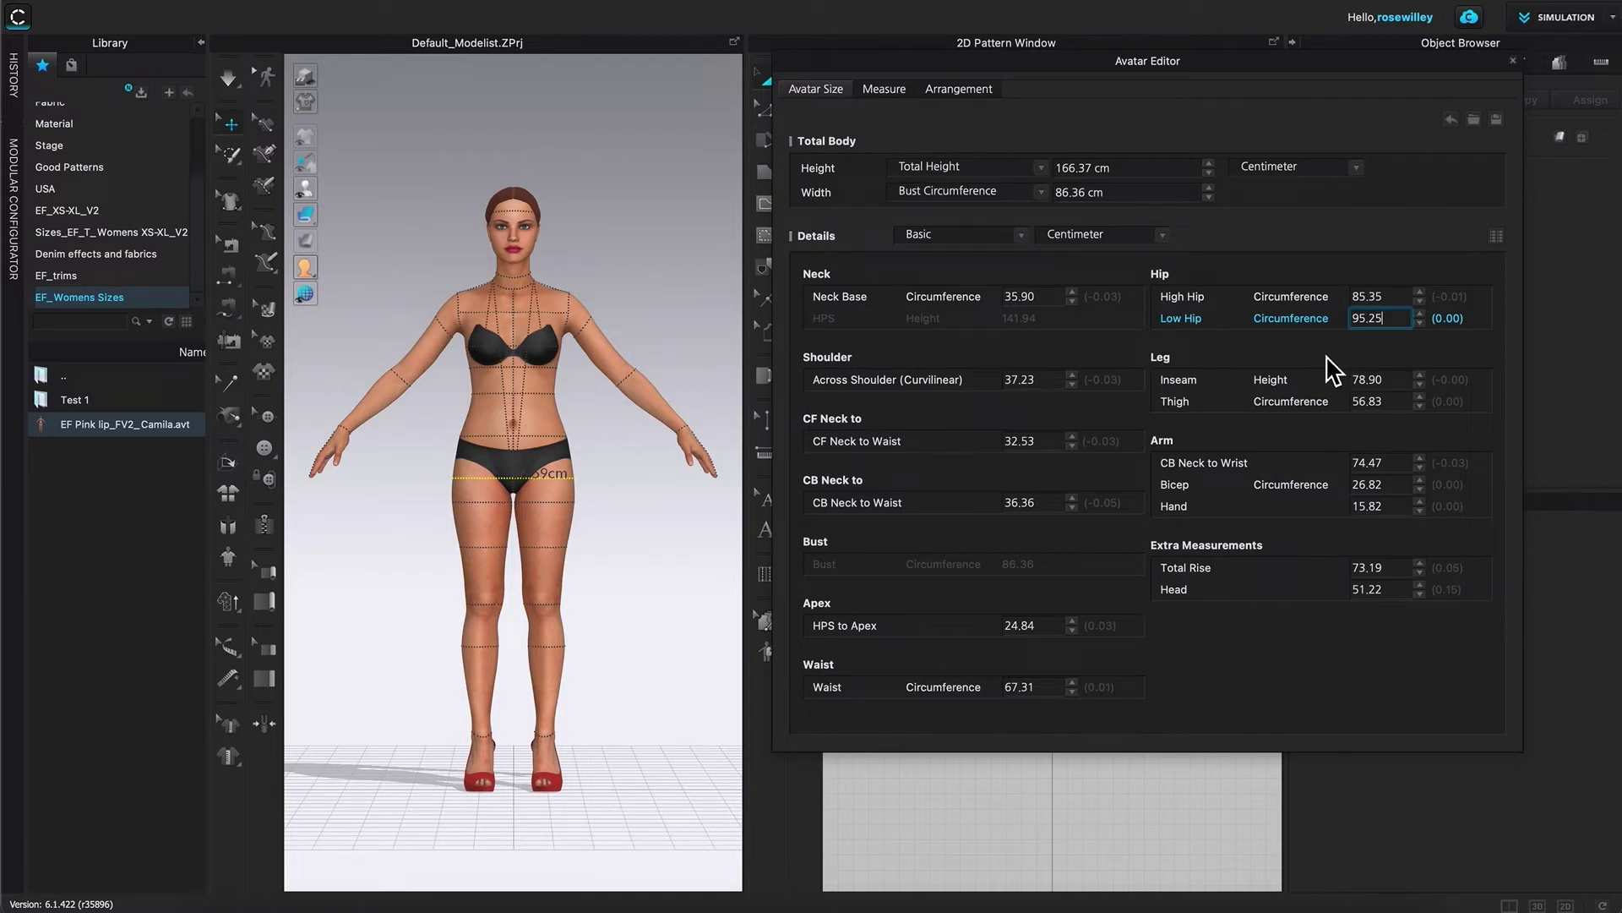
pyautogui.press('Tab')
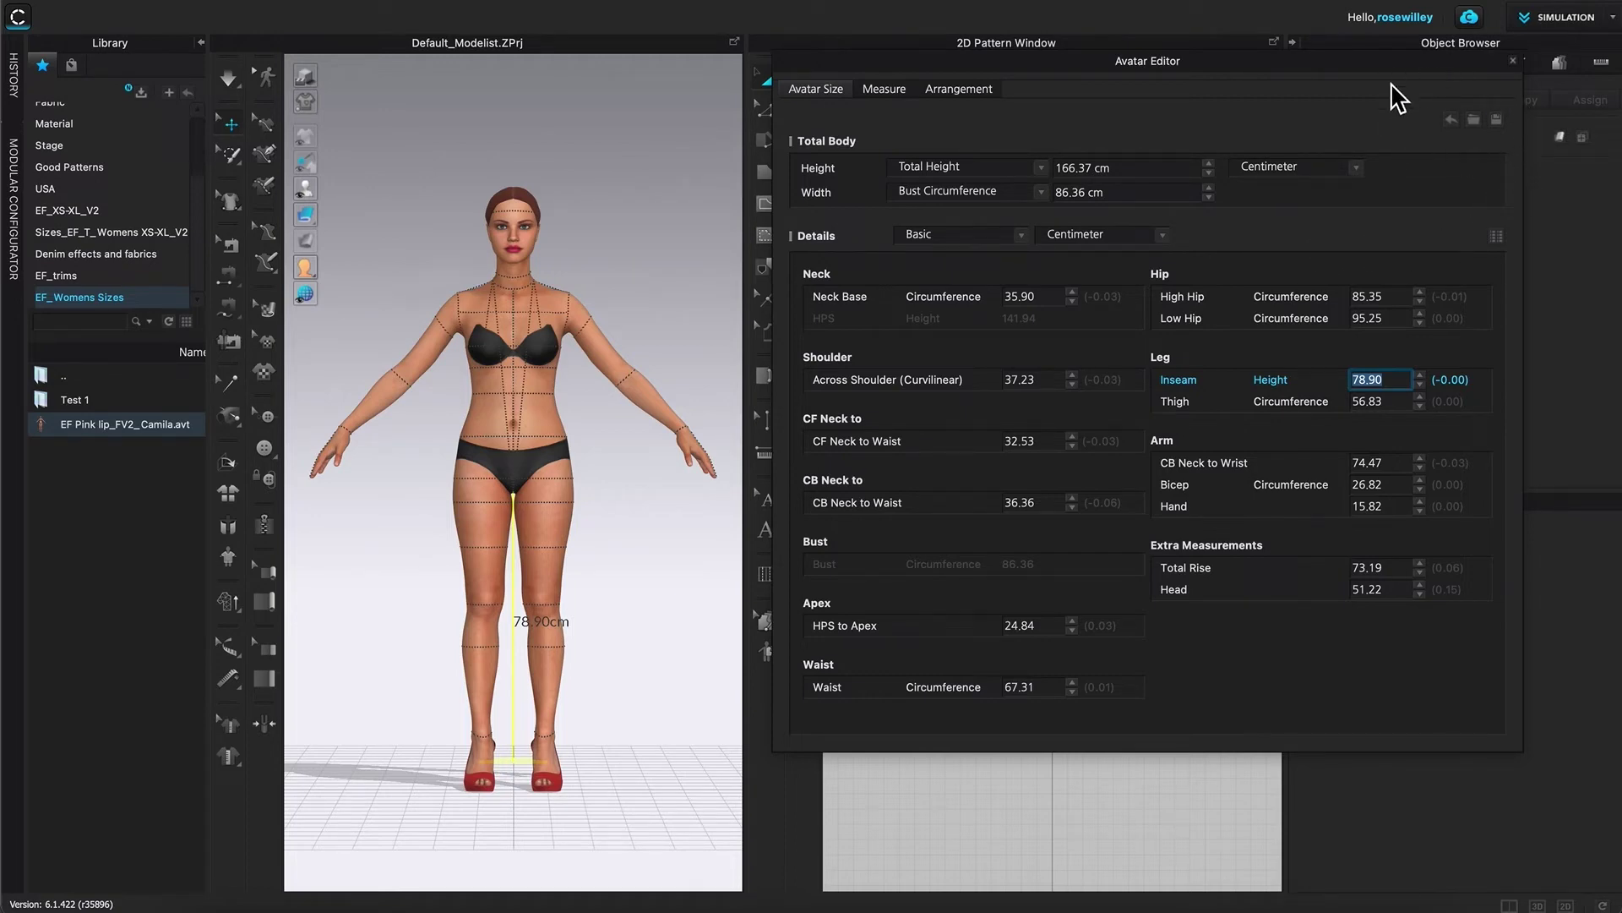
# - Save the avatar's measurements as an avatar size file named EF_Womens XS_V2 in the EF_Womens Sizes folder
pyautogui.click(1502, 127)
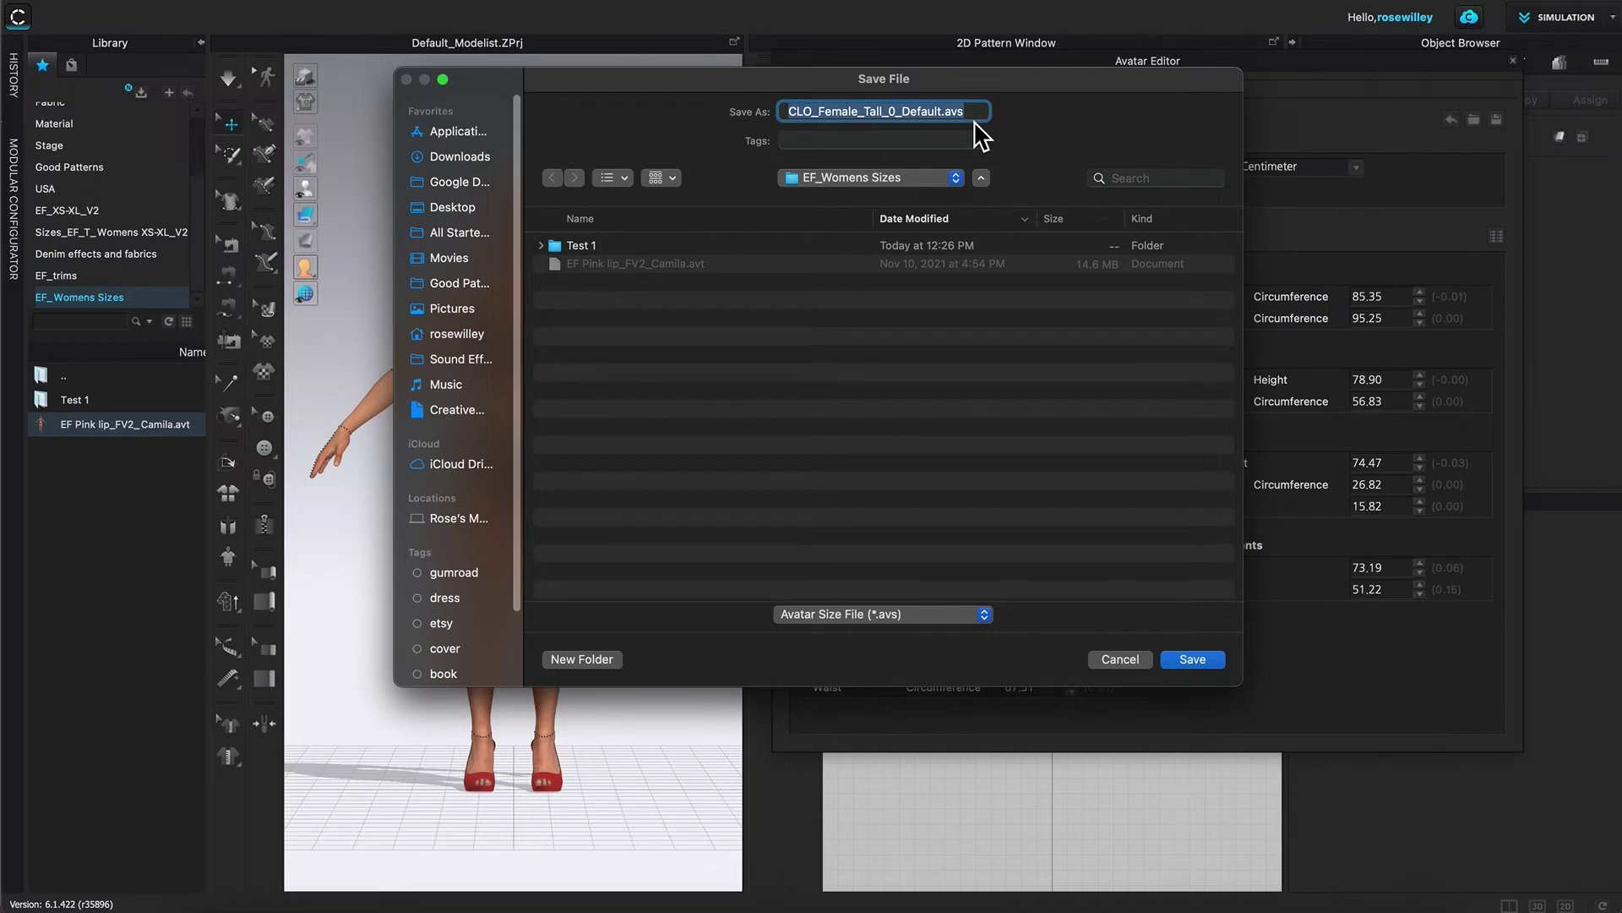
pyautogui.write('EF_Womens XS_V2')
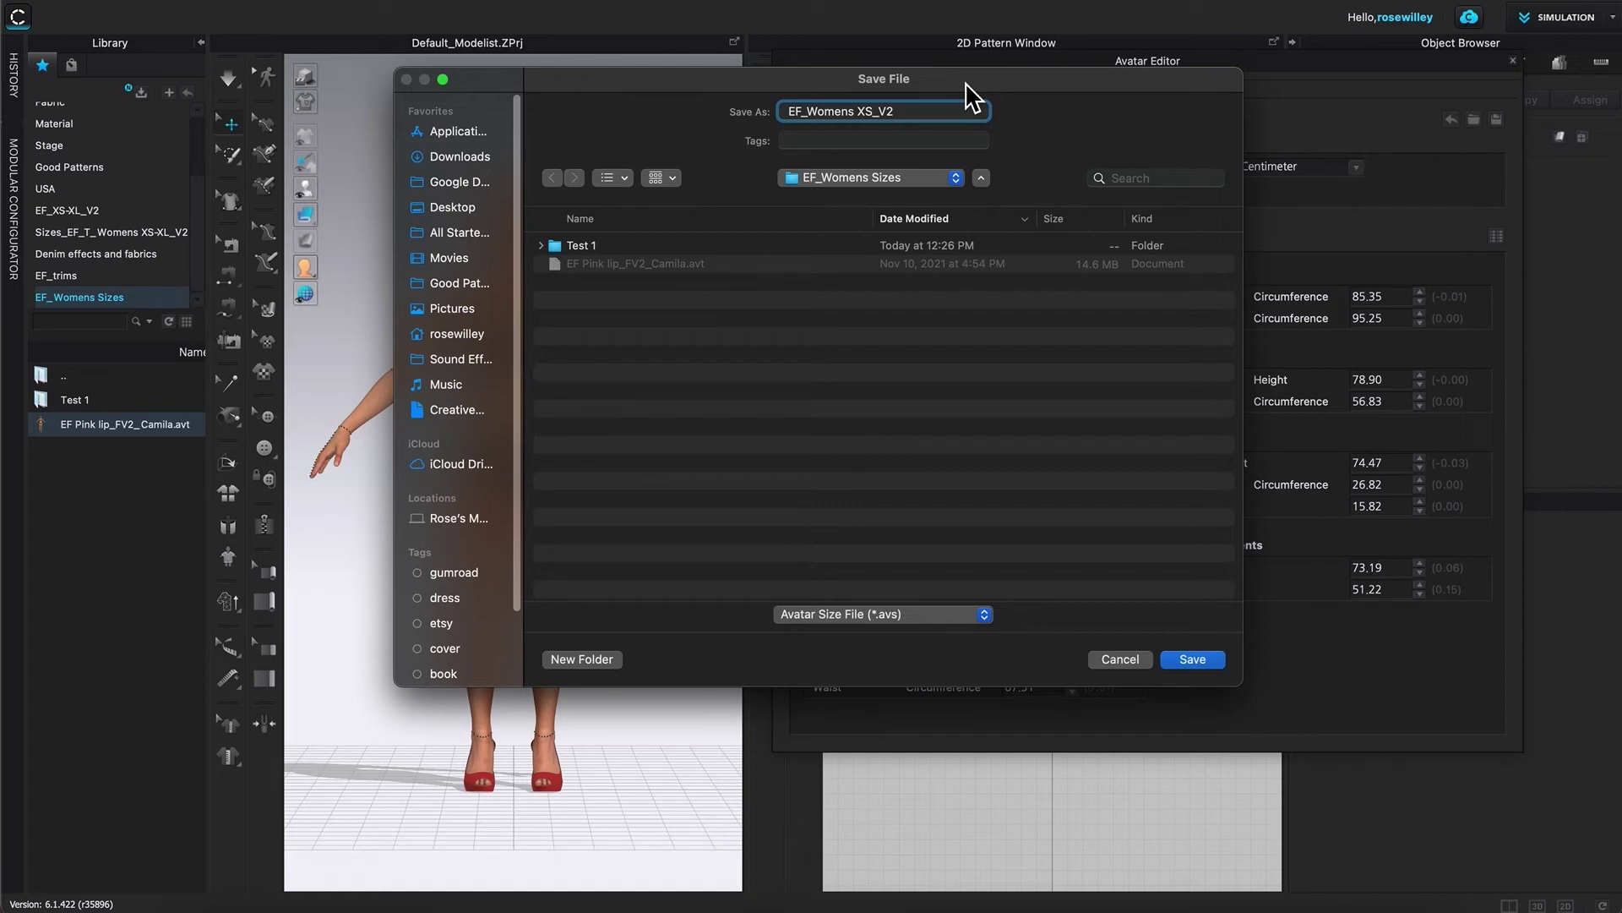
pyautogui.moveTo(966, 83); pyautogui.dragTo(980, 83)
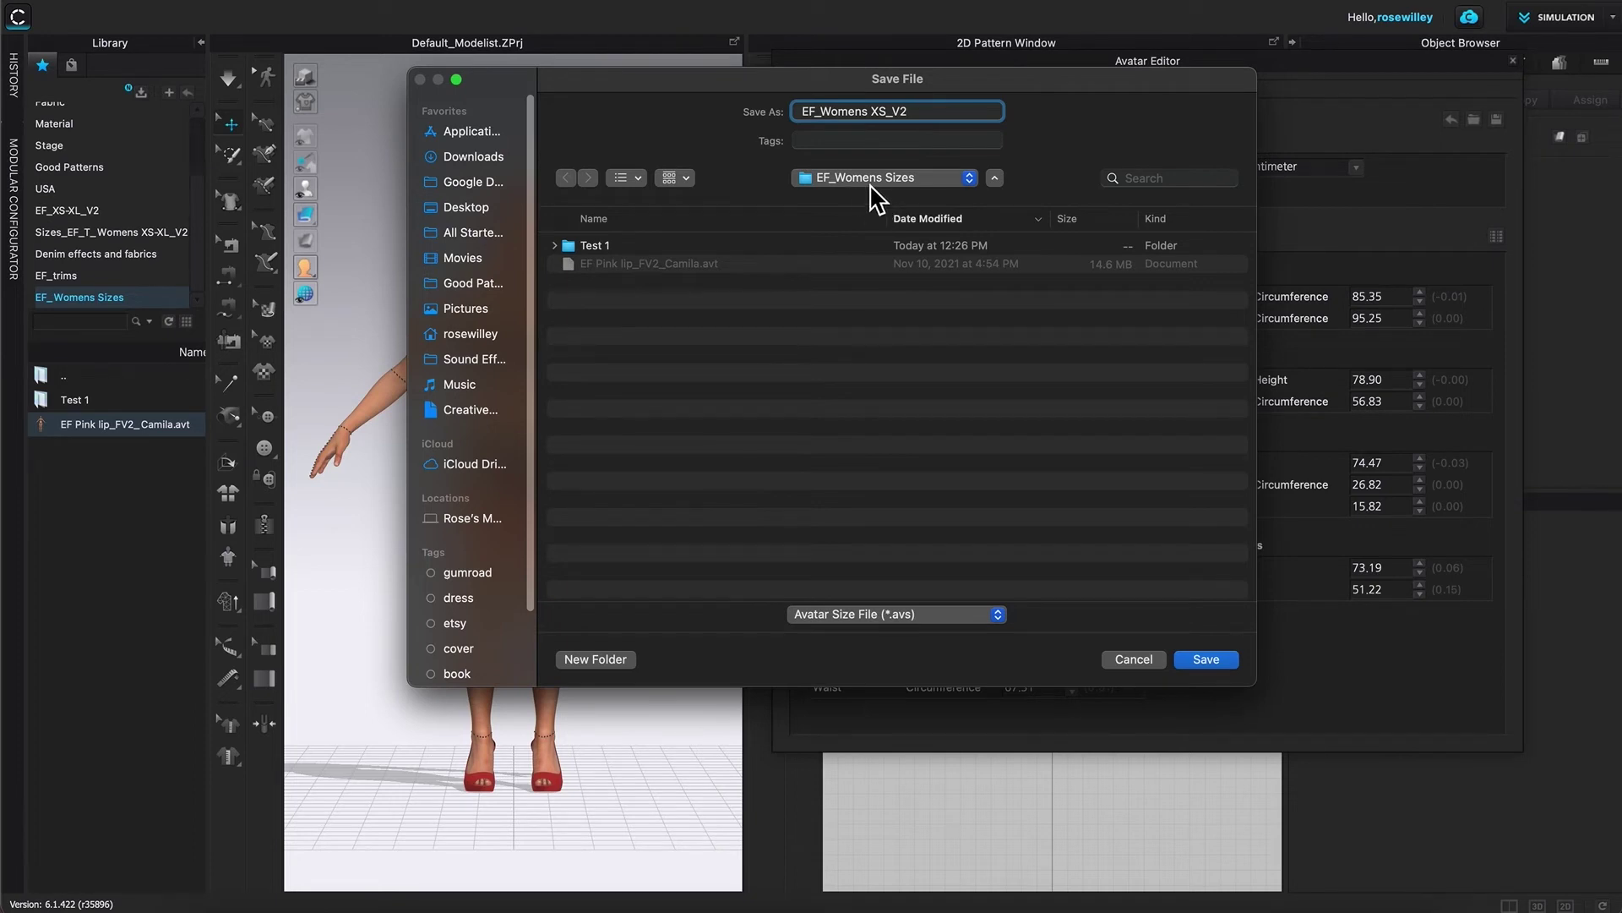
pyautogui.click(927, 188)
pyautogui.click(923, 180)
pyautogui.click(1223, 662)
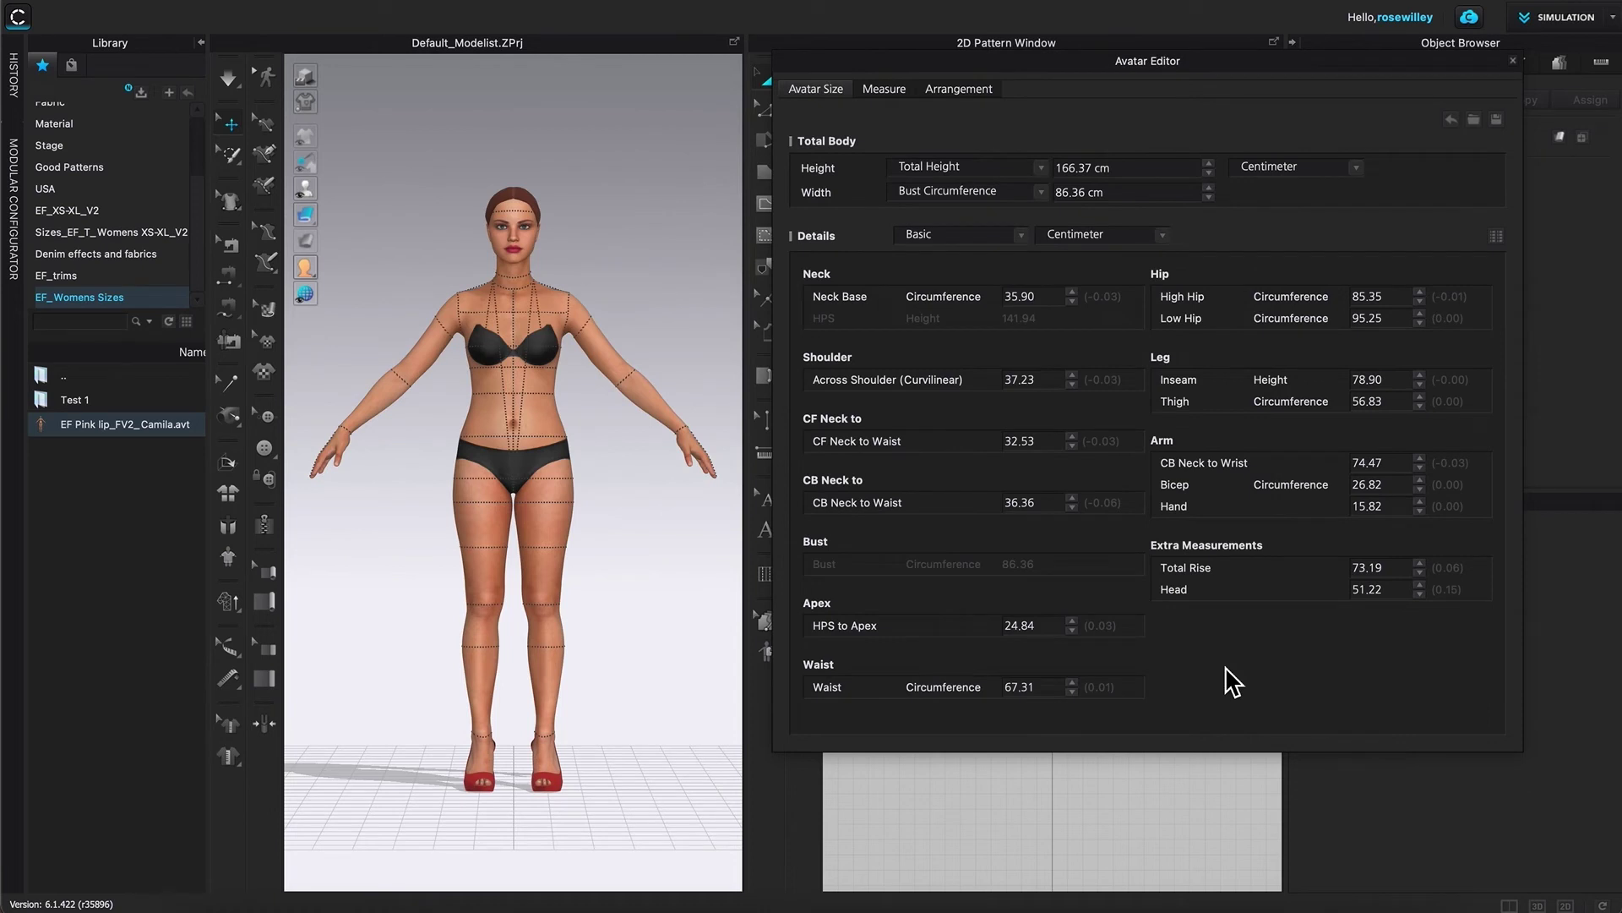
# - Close the Avatar Editor and reload the contents of the EF_Womens Sizes folder in the library
pyautogui.moveTo(1323, 64); pyautogui.dragTo(1268, 83)
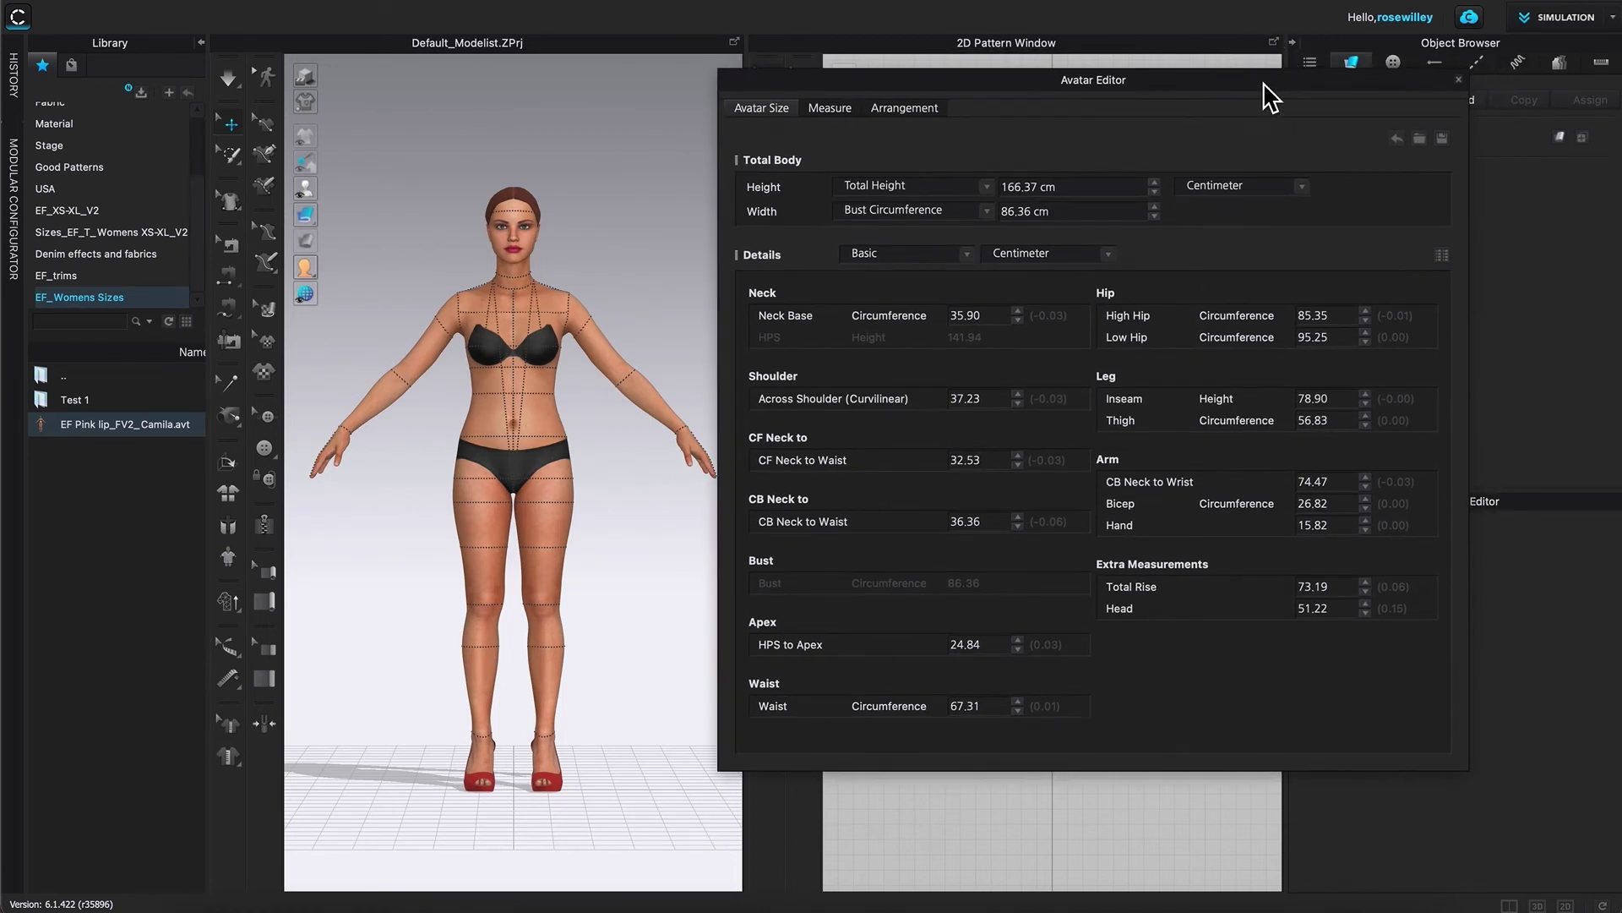
pyautogui.click(1460, 80)
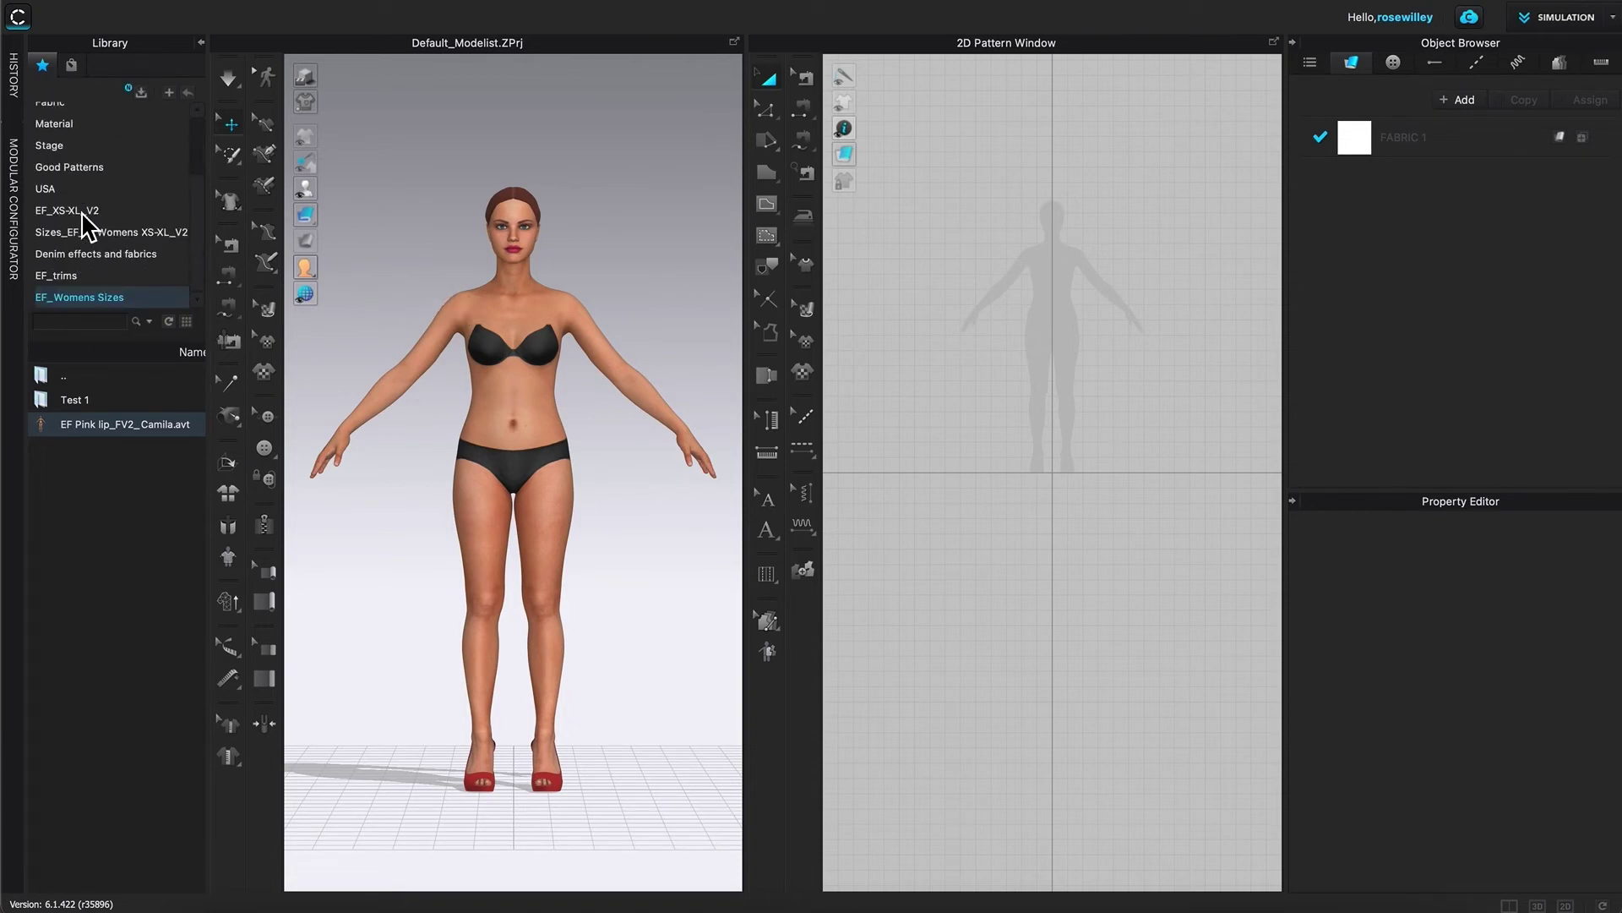
pyautogui.scroll(4, 81, 224)
pyautogui.doubleClick(52, 379)
pyautogui.scroll(-4, 98, 270)
pyautogui.click(127, 297)
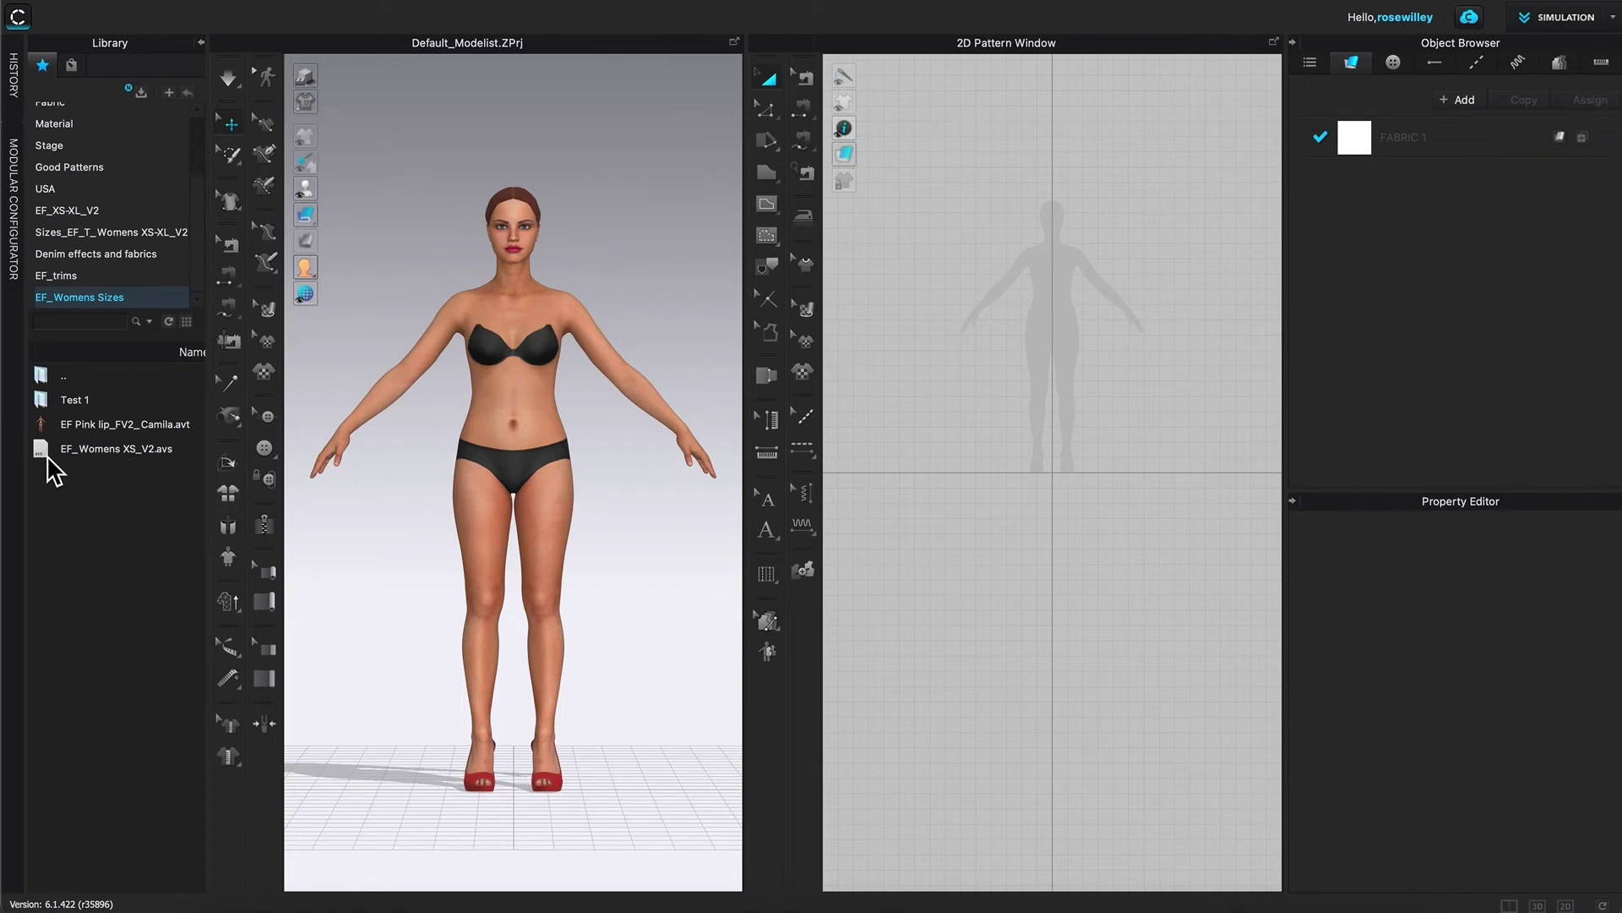
# - Apply the saved EF_Womens XS_V2.avs size file from the library to the avatar
pyautogui.moveTo(44, 467); pyautogui.dragTo(518, 308)
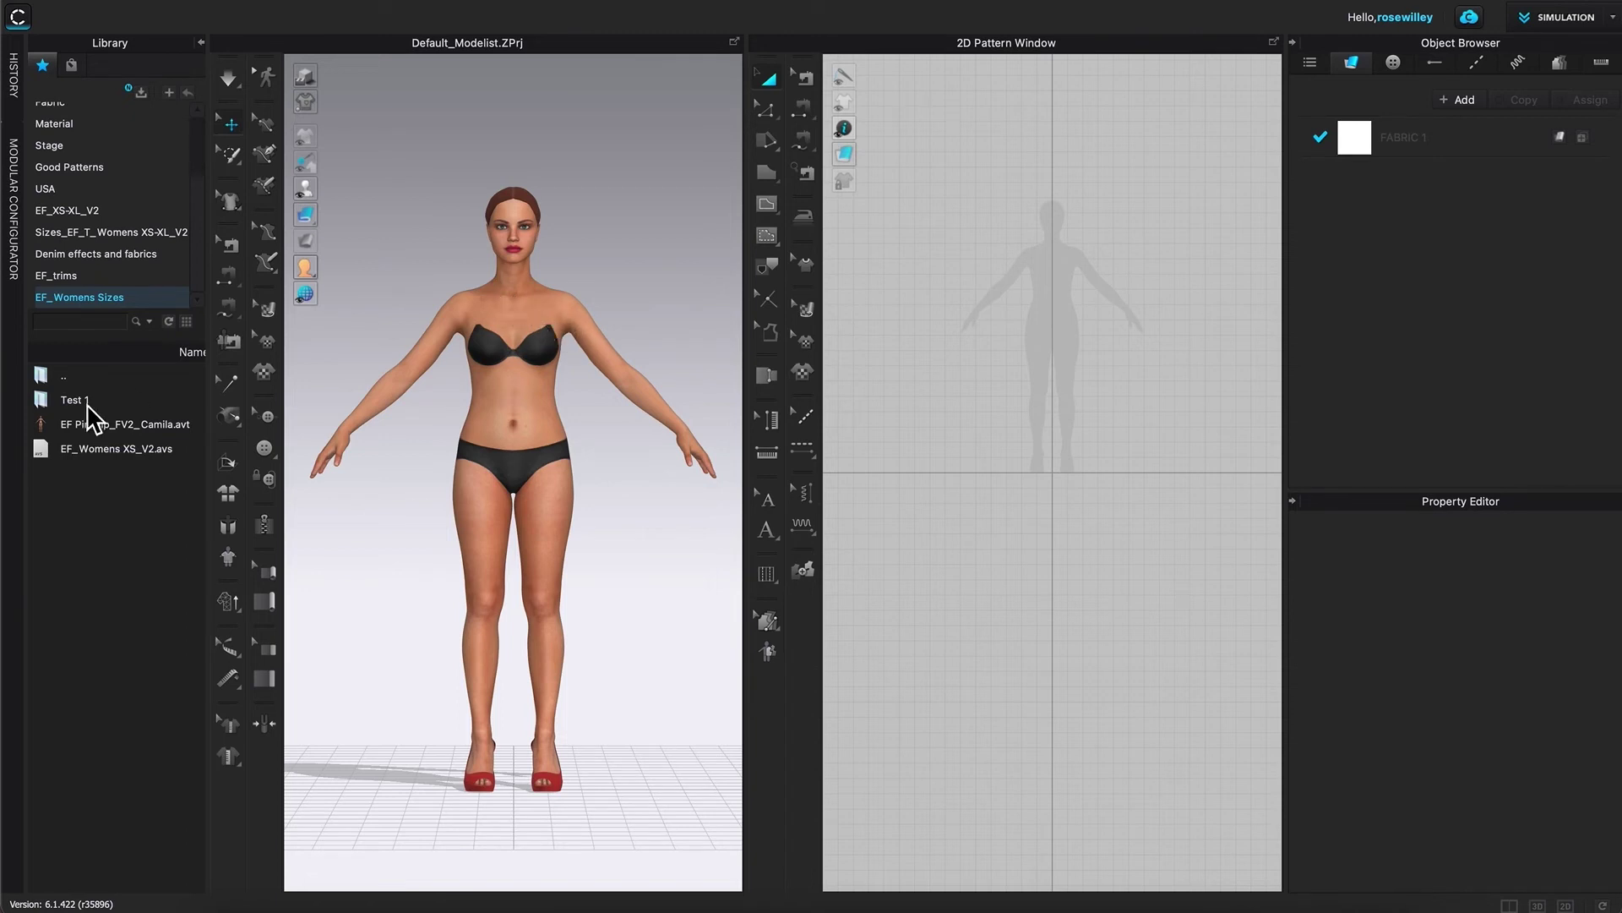
pyautogui.click(49, 467)
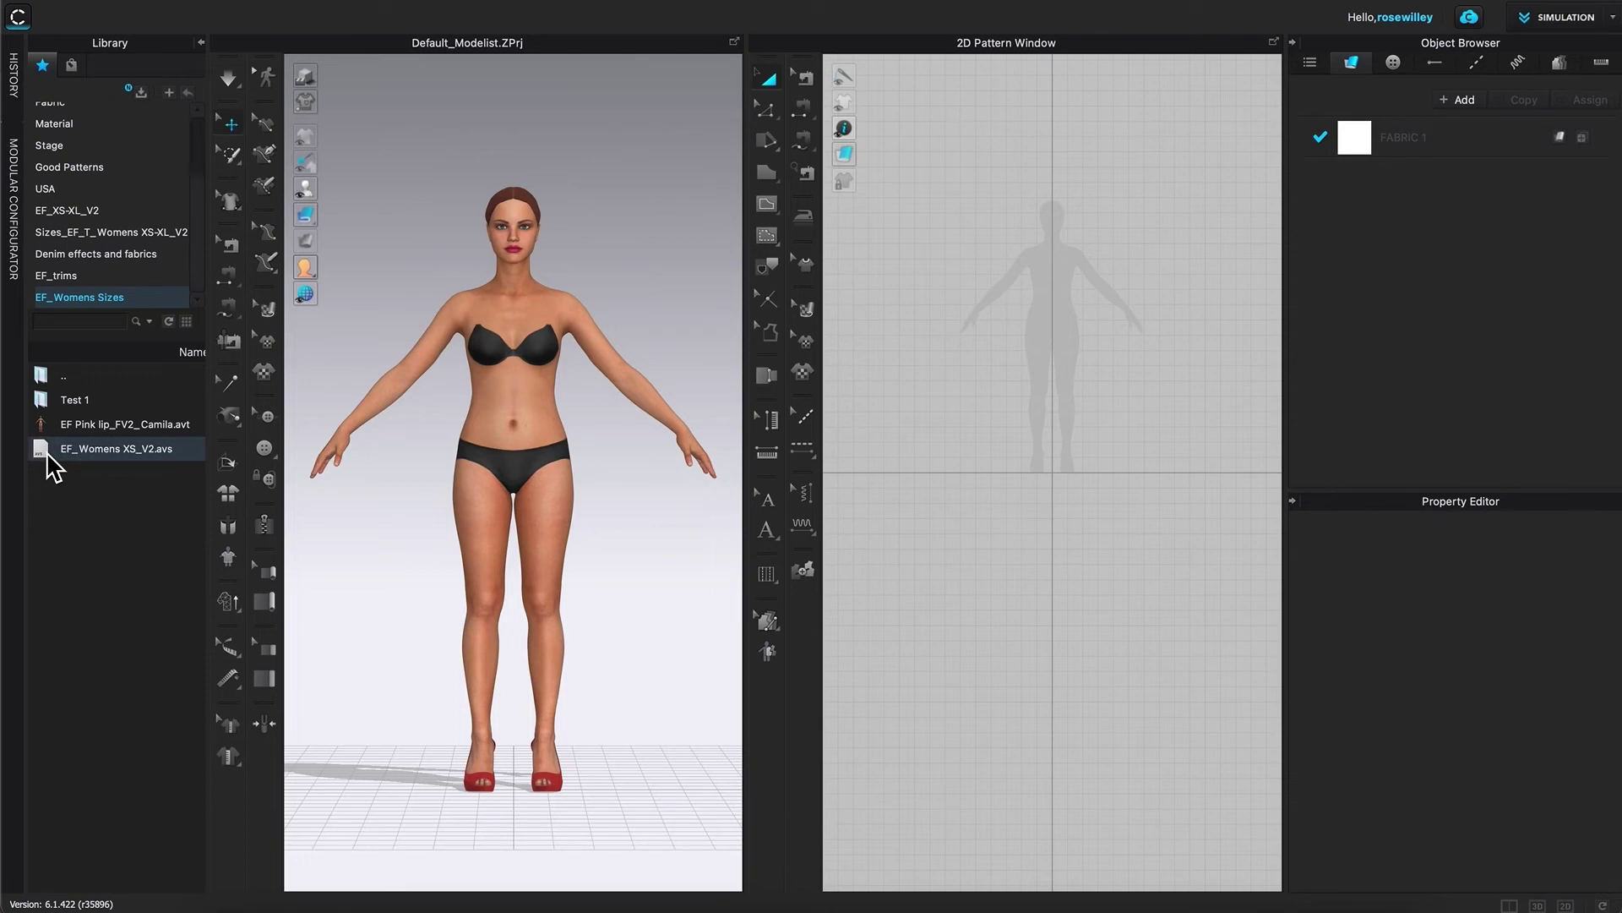
pyautogui.moveTo(49, 466); pyautogui.dragTo(498, 338)
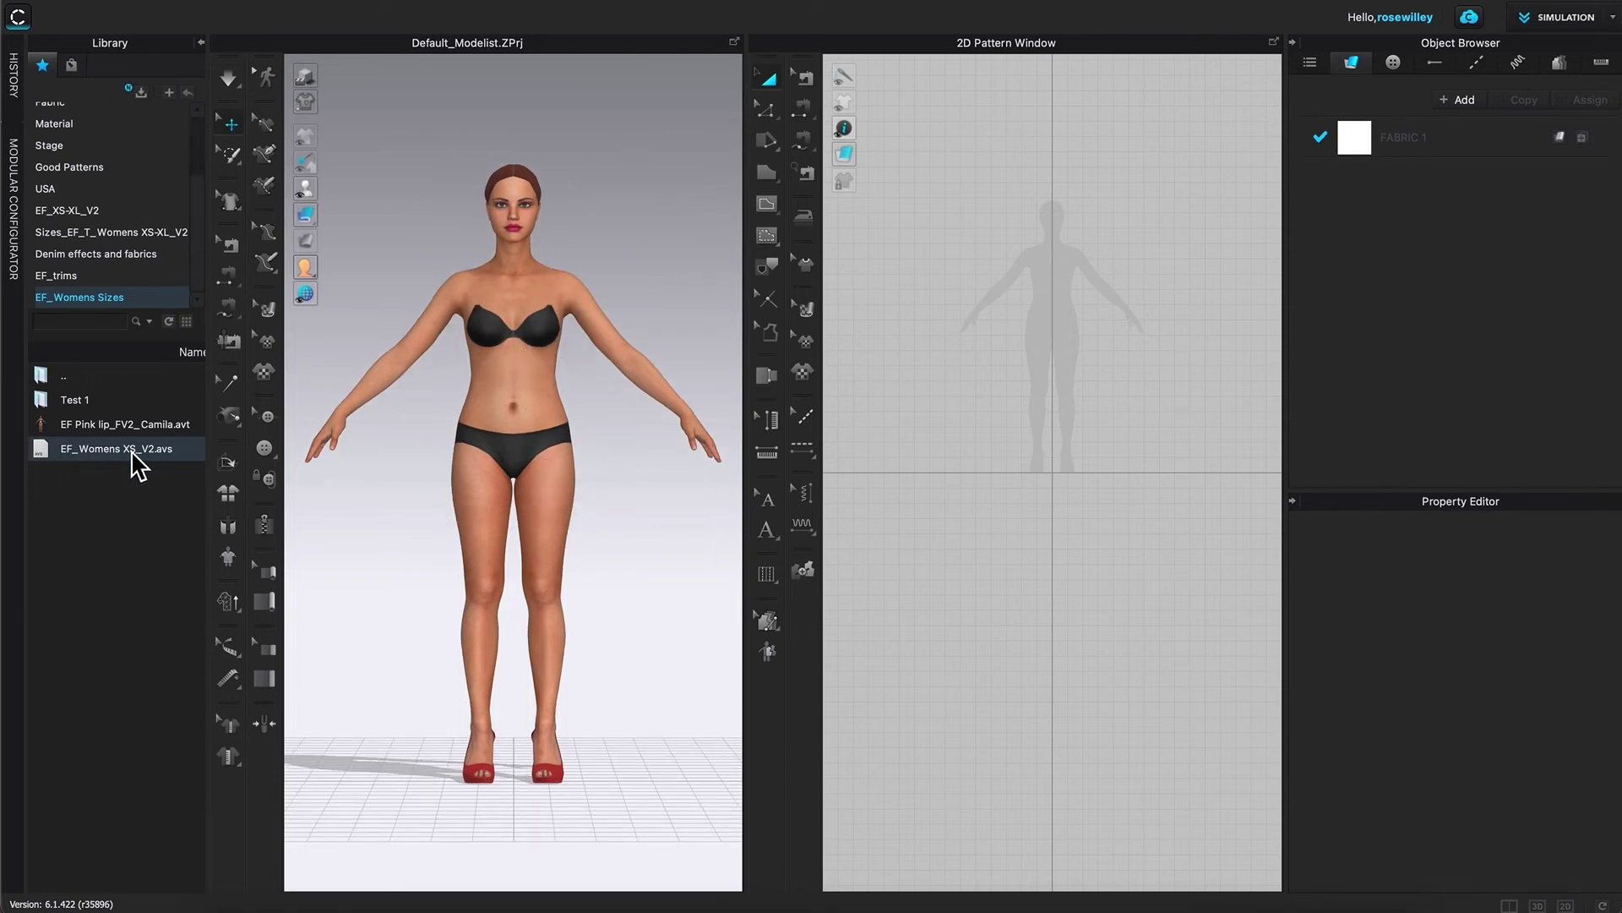
# - Widen the 3D window by narrowing the 2D Pattern Window, keeping the whole avatar in view
pyautogui.moveTo(166, 470); pyautogui.dragTo(755, 591)
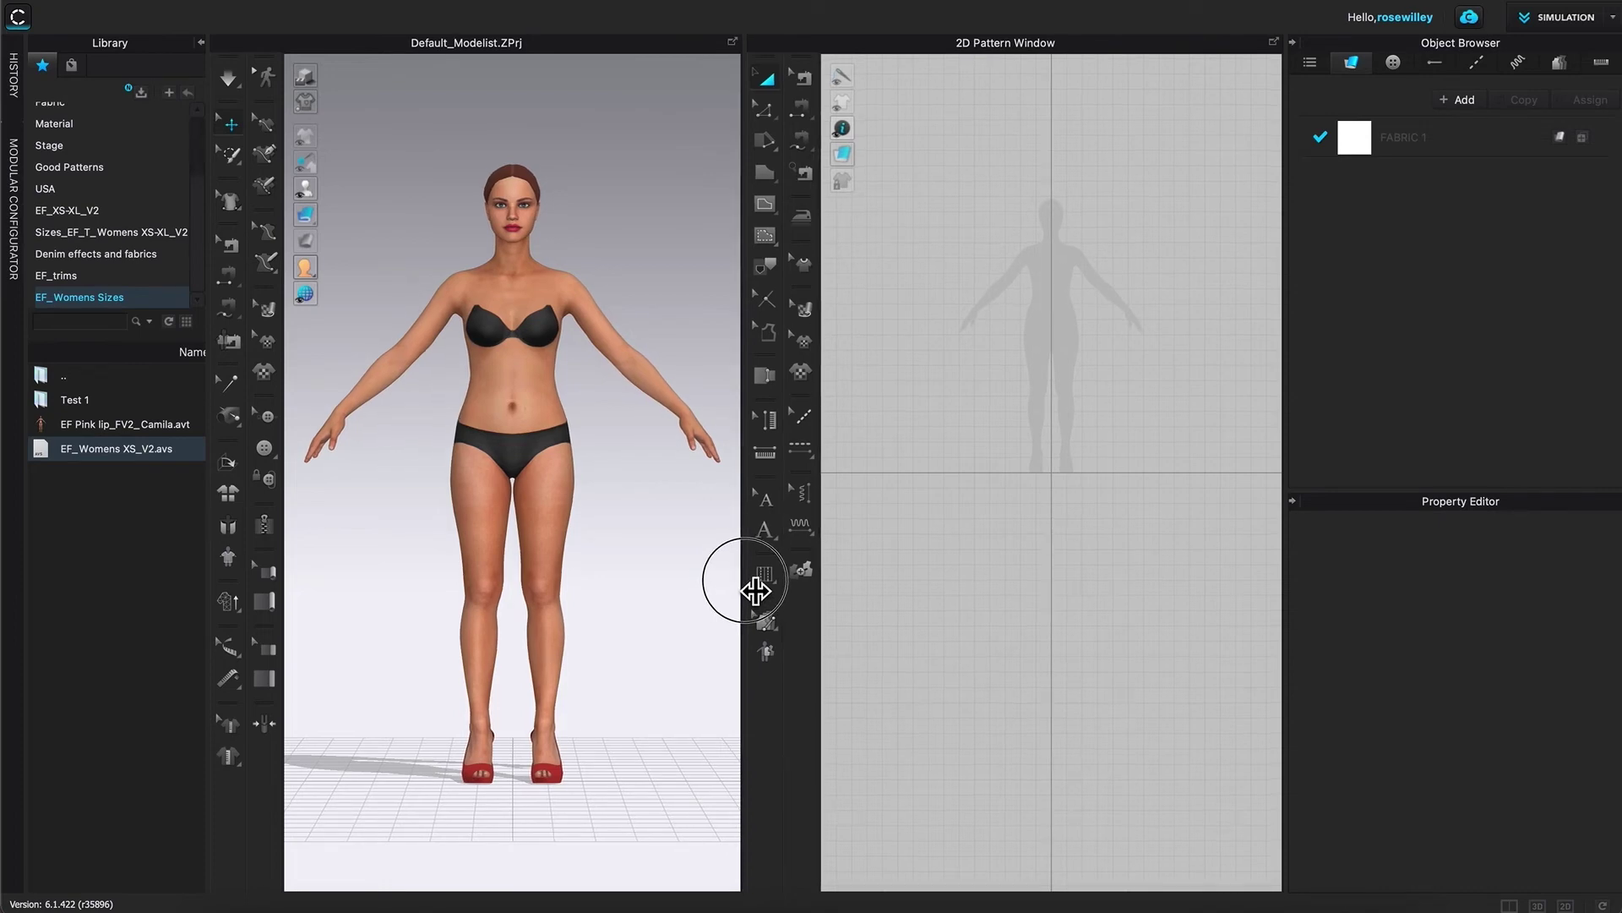
pyautogui.moveTo(754, 591); pyautogui.dragTo(1136, 626)
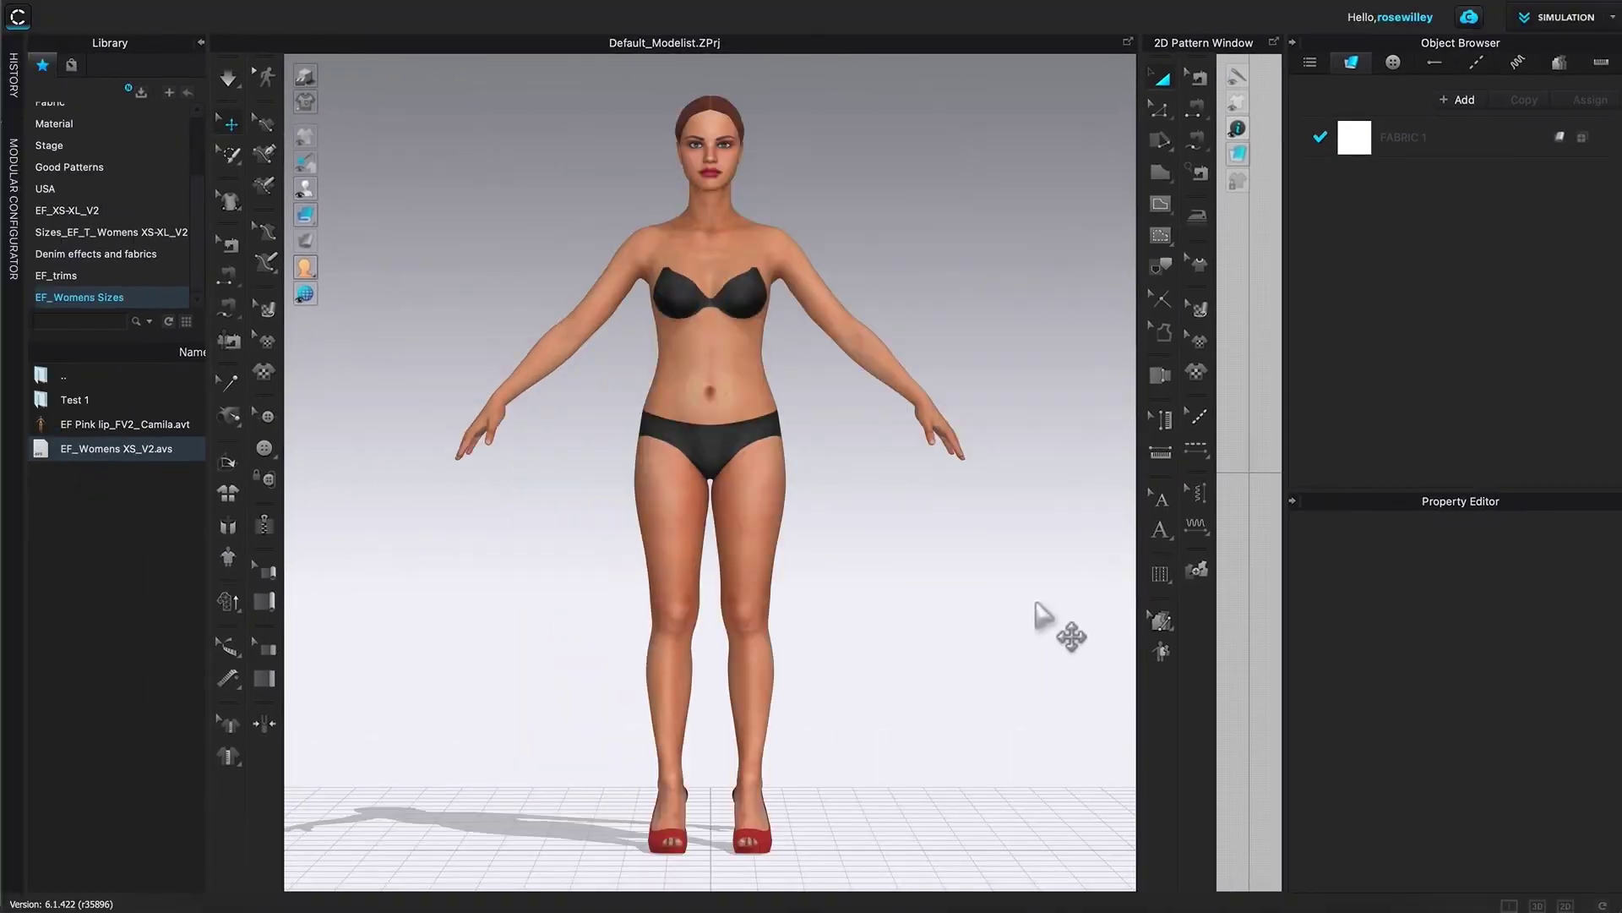
pyautogui.scroll(-3, 1018, 578)
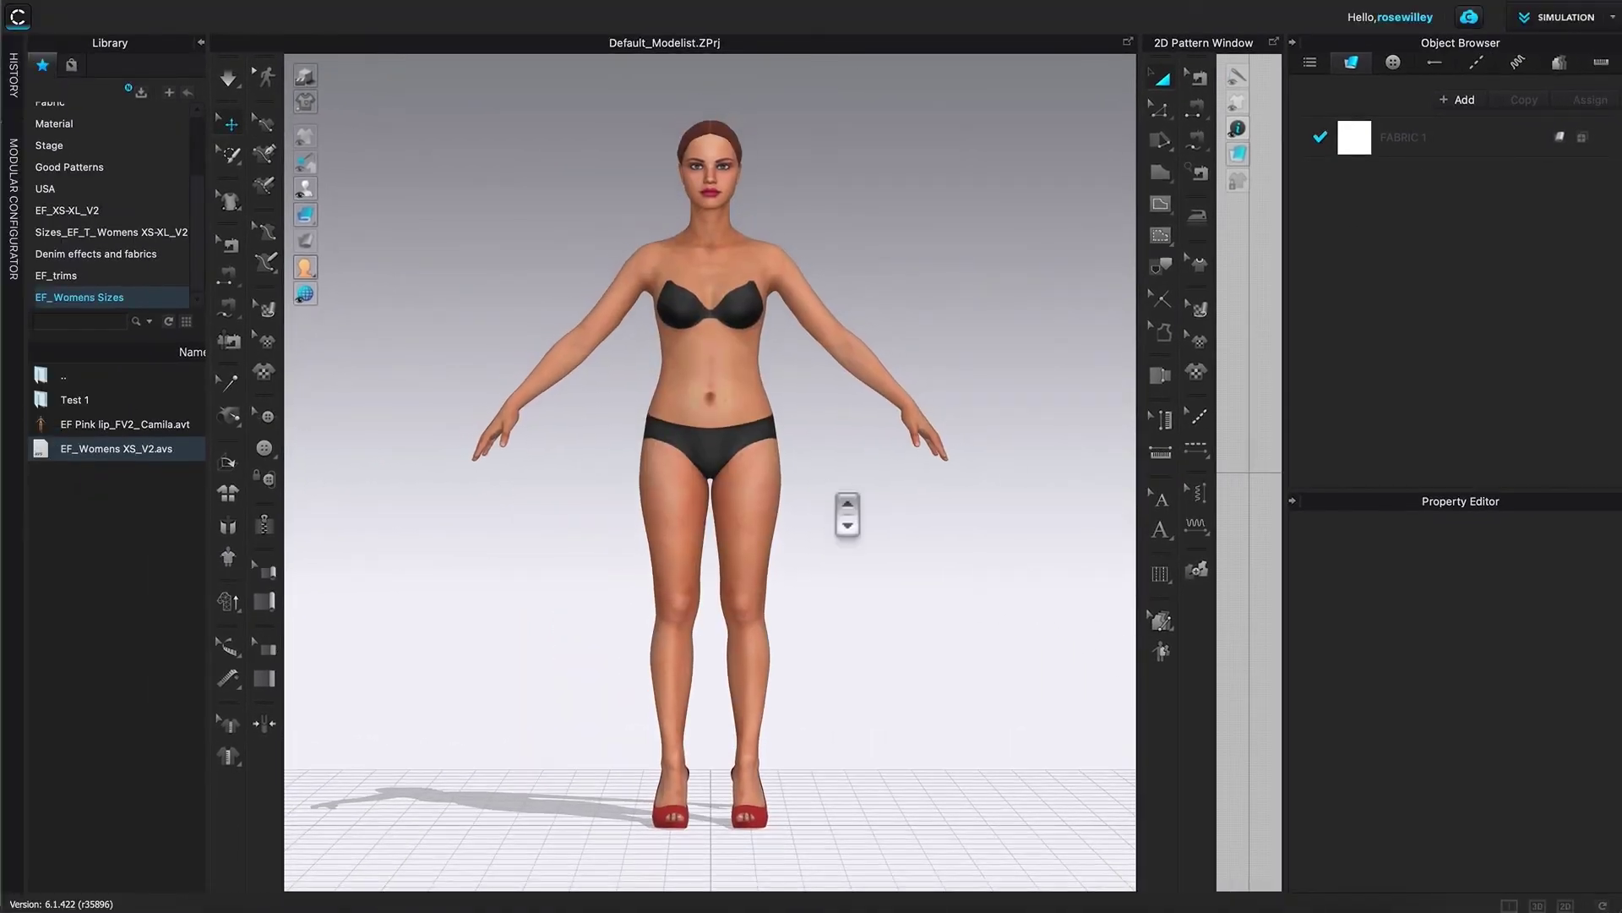
pyautogui.scroll(-1, 1016, 570)
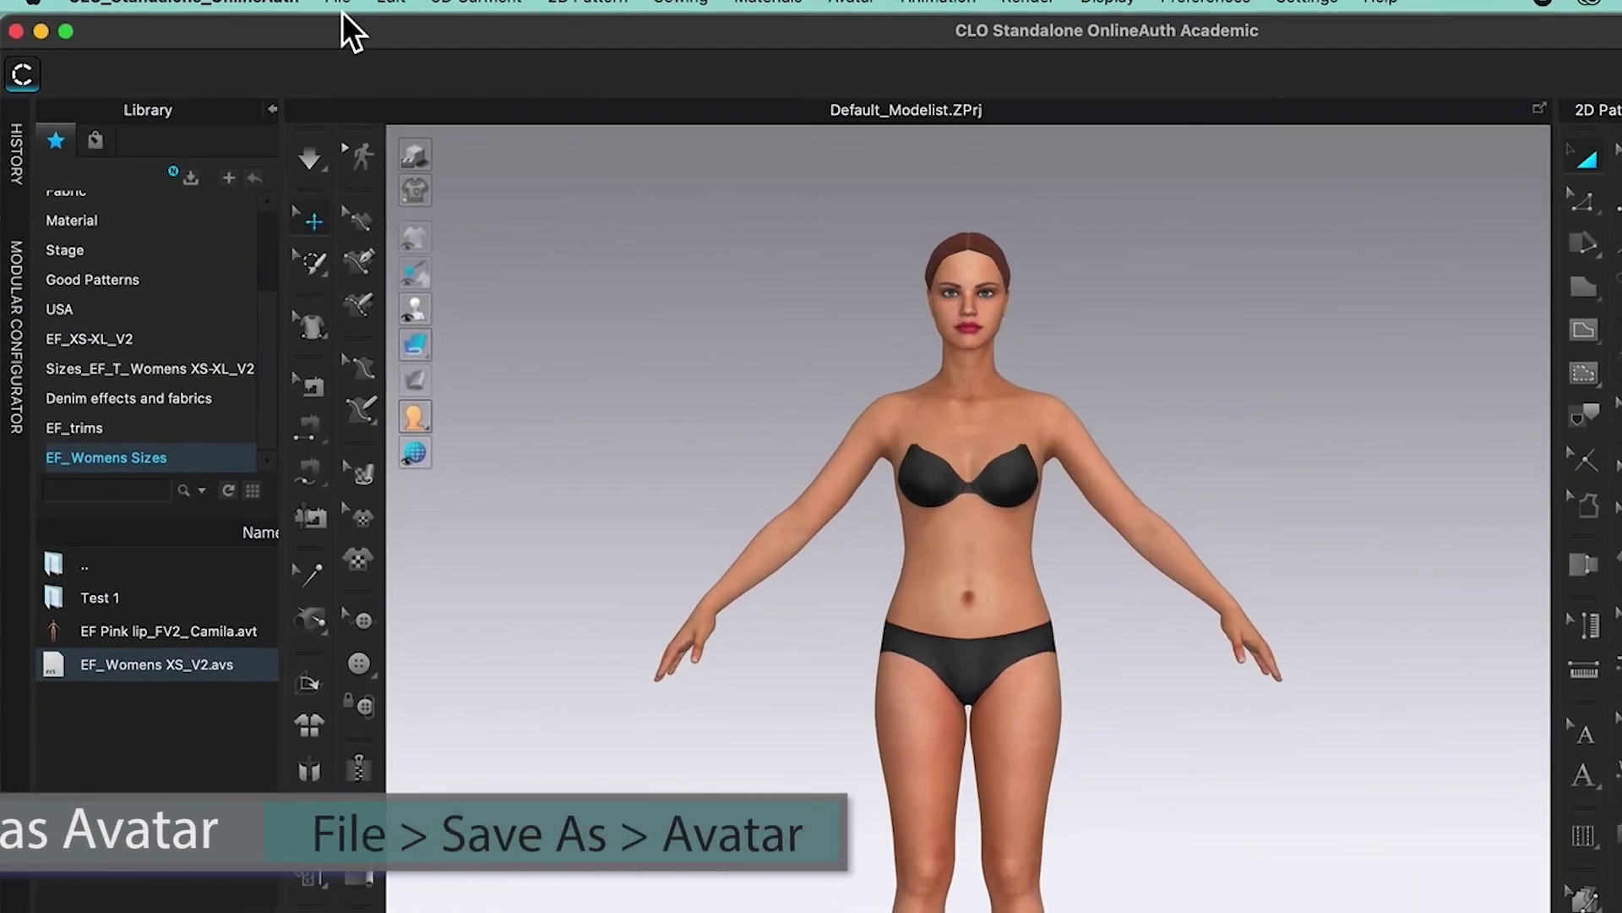
# - Save the resized avatar as an avatar file named EF_Womens XS_FV2 in the EF_Womens Sizes folder
pyautogui.click(358, 8)
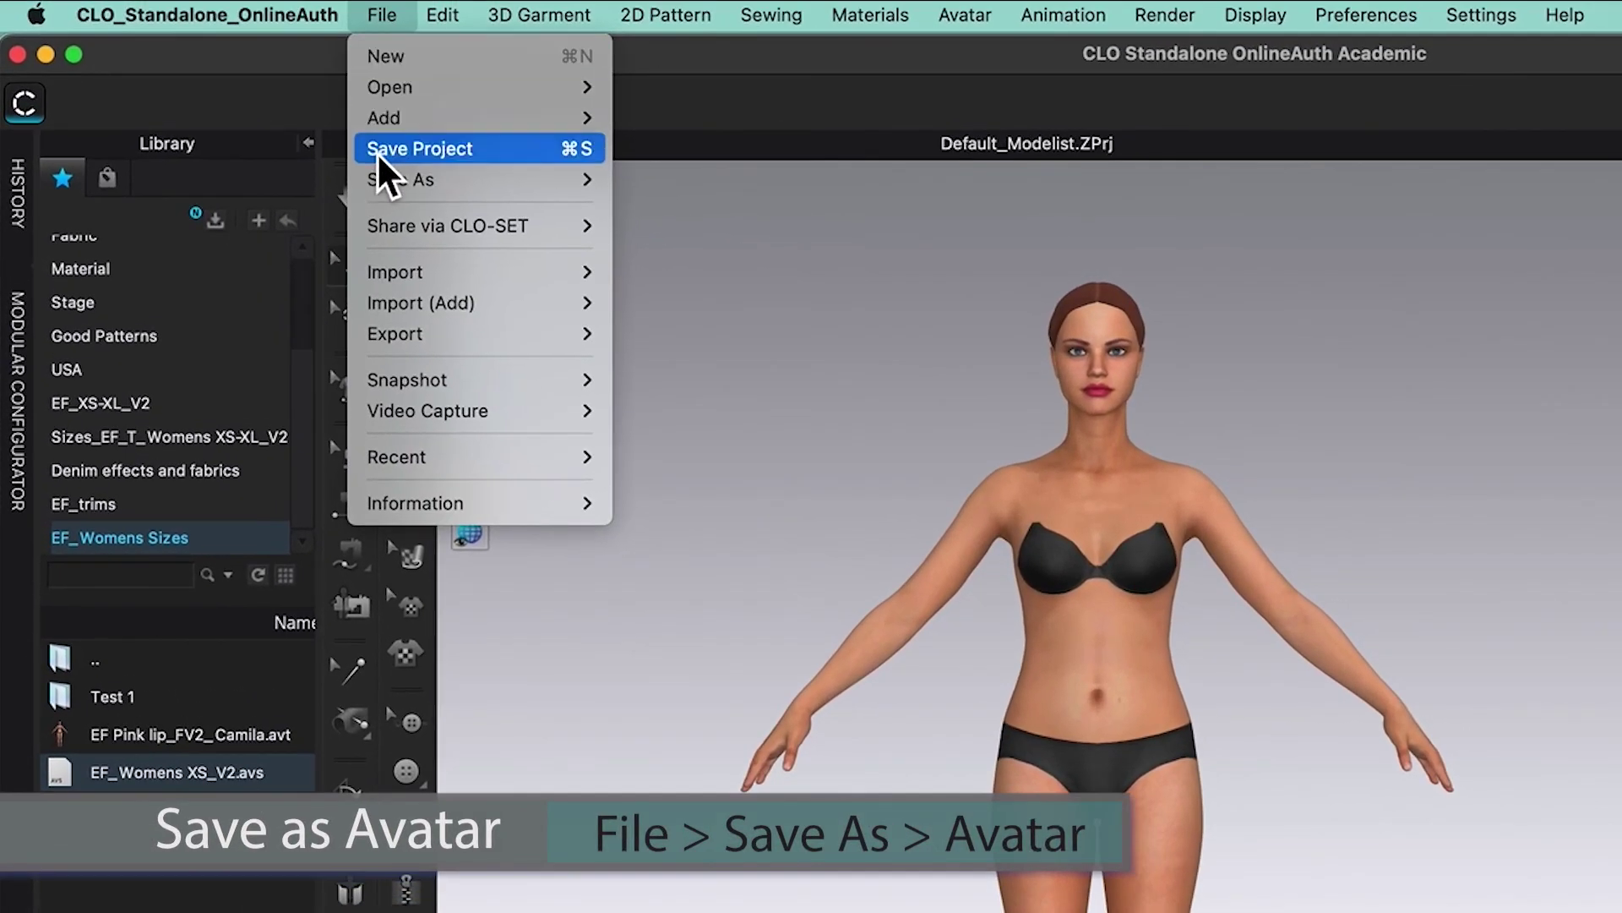
pyautogui.moveTo(407, 191)
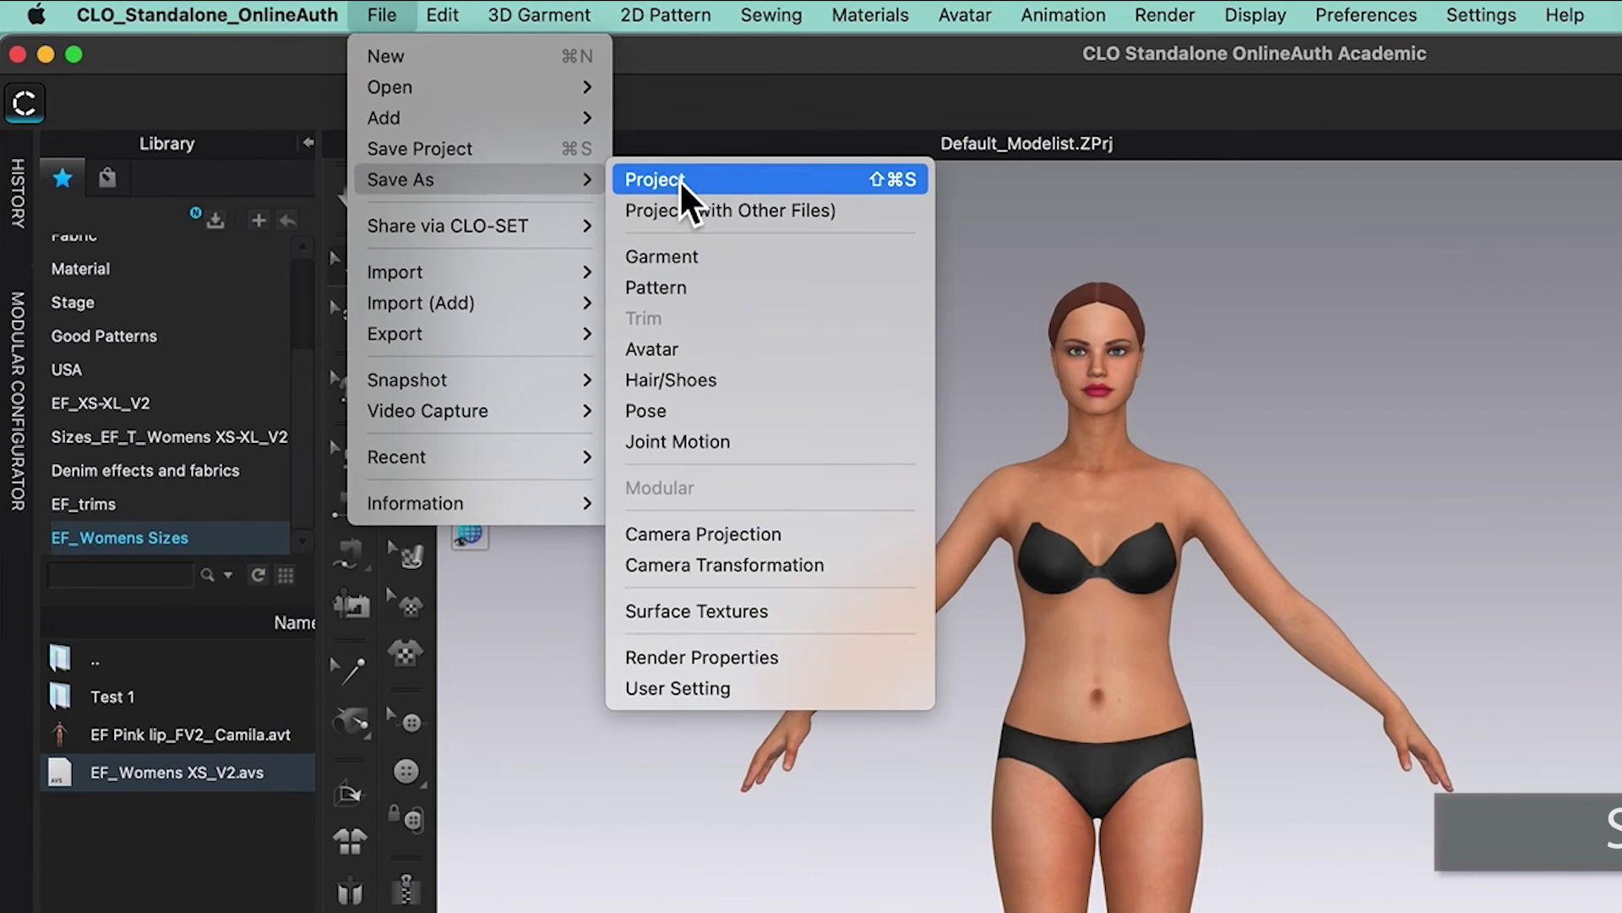
pyautogui.click(714, 351)
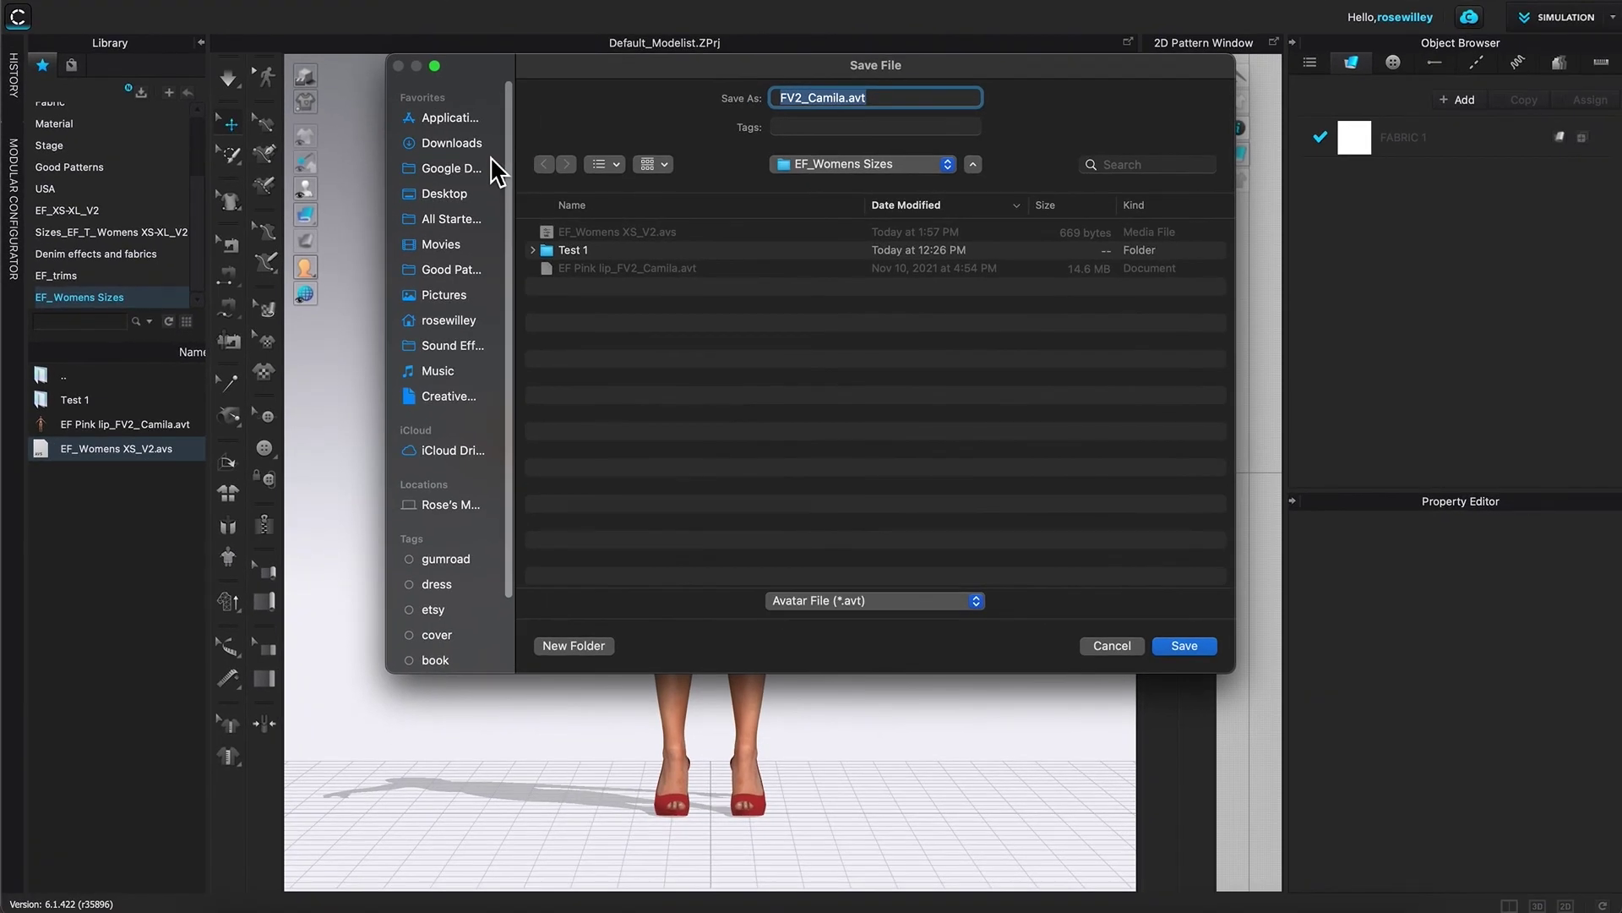
pyautogui.write('EF_Womens XS_FV2')
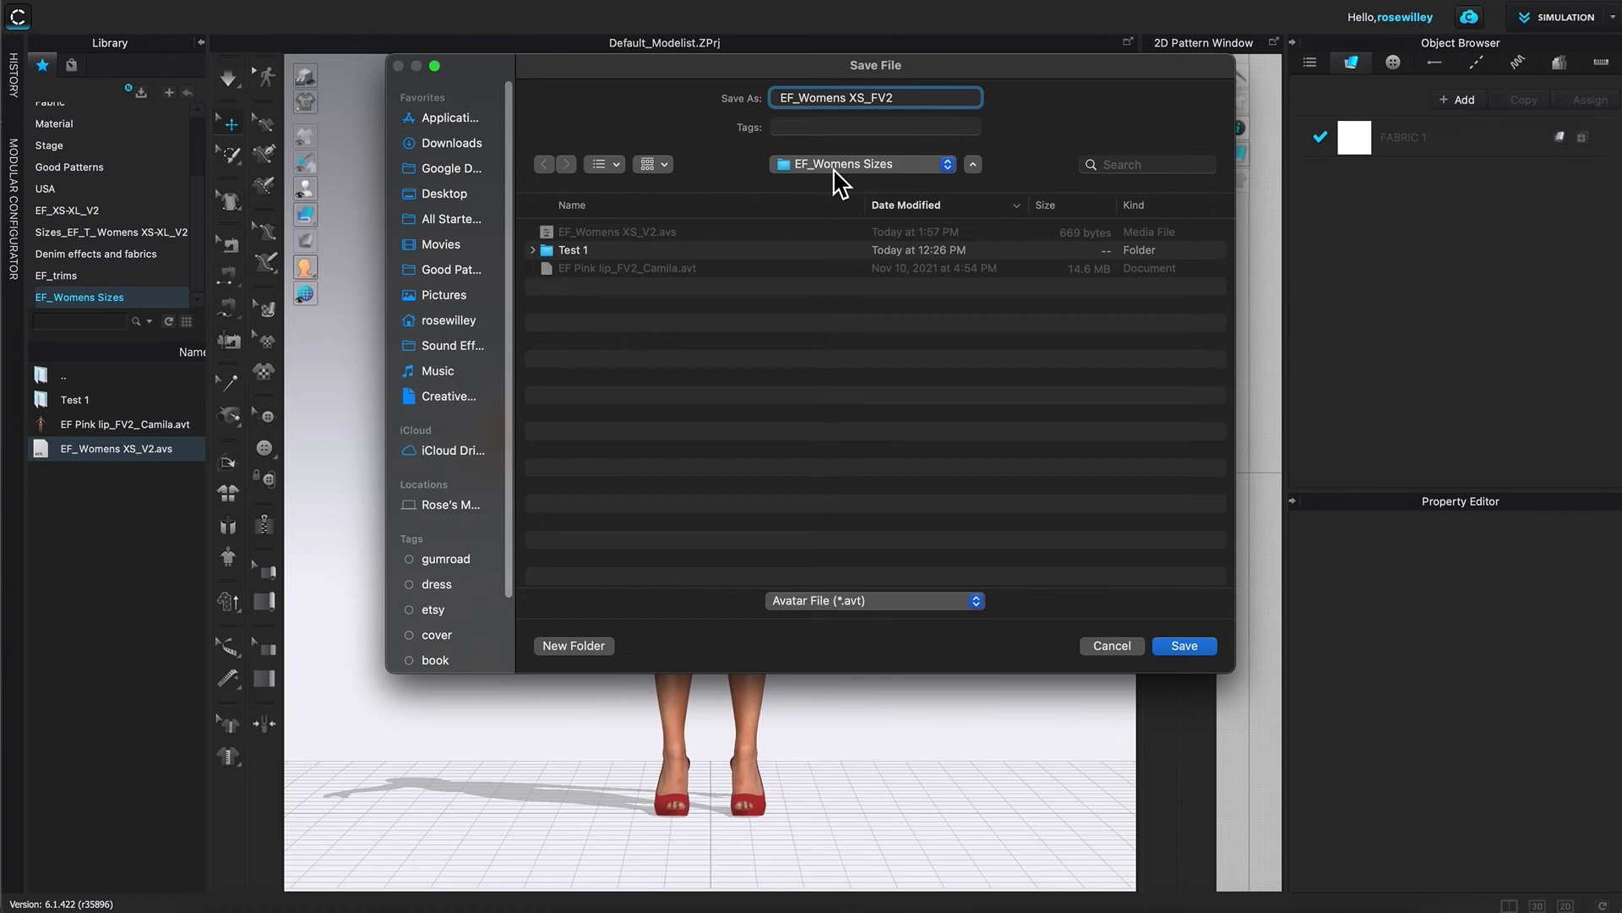
pyautogui.click(1205, 648)
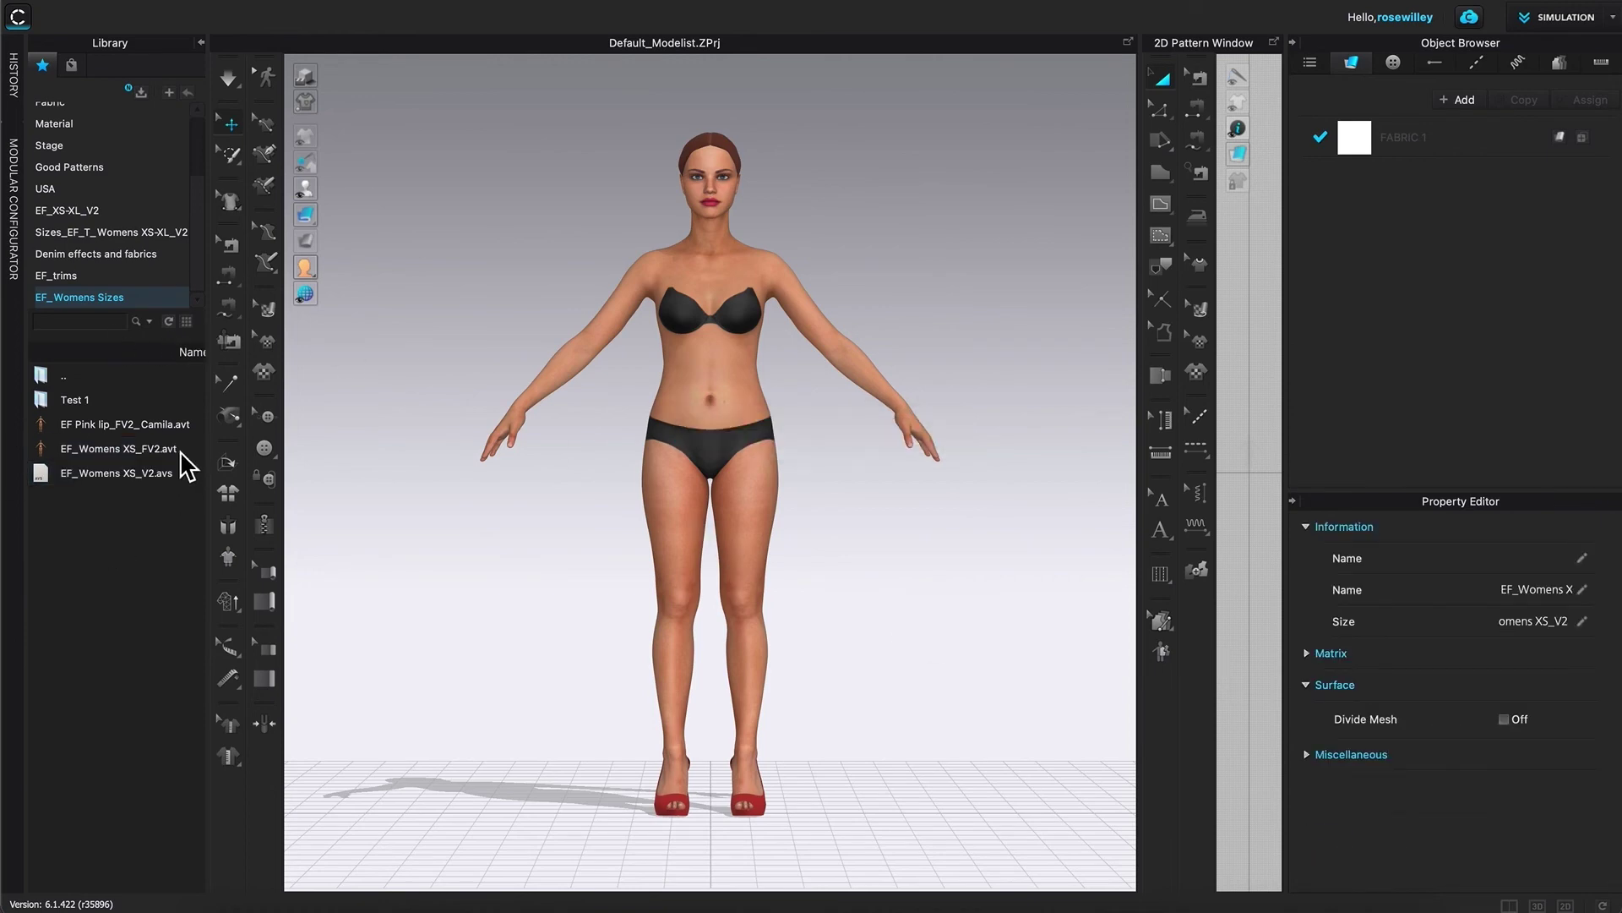
# - Clear the current avatar from the workspace and load the saved EF_Womens XS_FV2.avt avatar from the library
pyautogui.moveTo(157, 457)
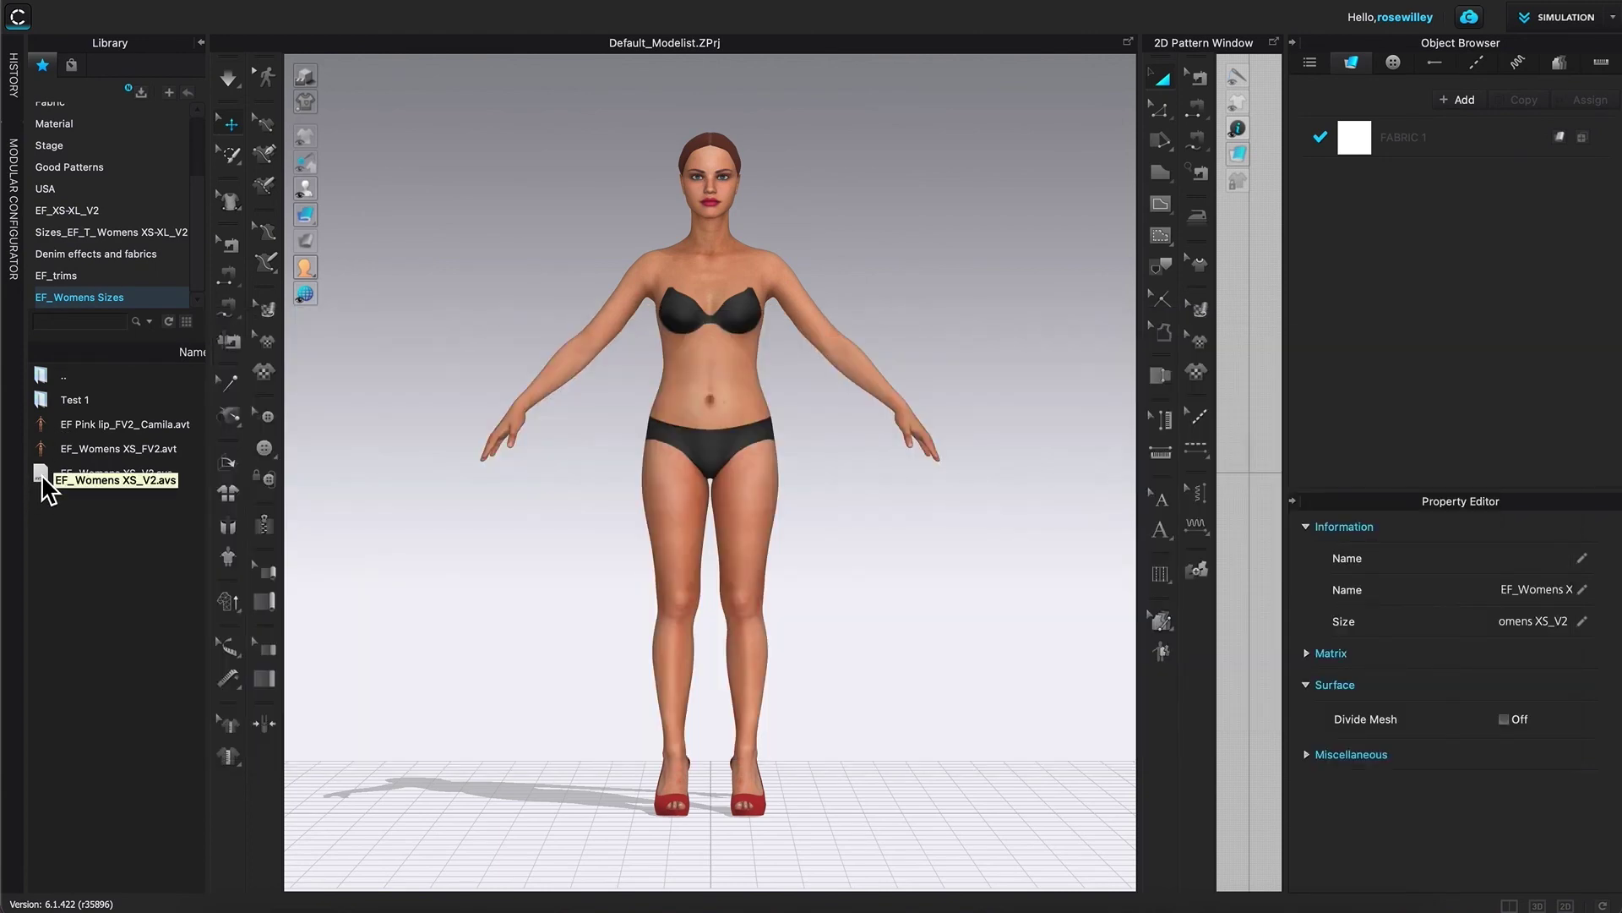
pyautogui.moveTo(44, 489); pyautogui.dragTo(713, 353)
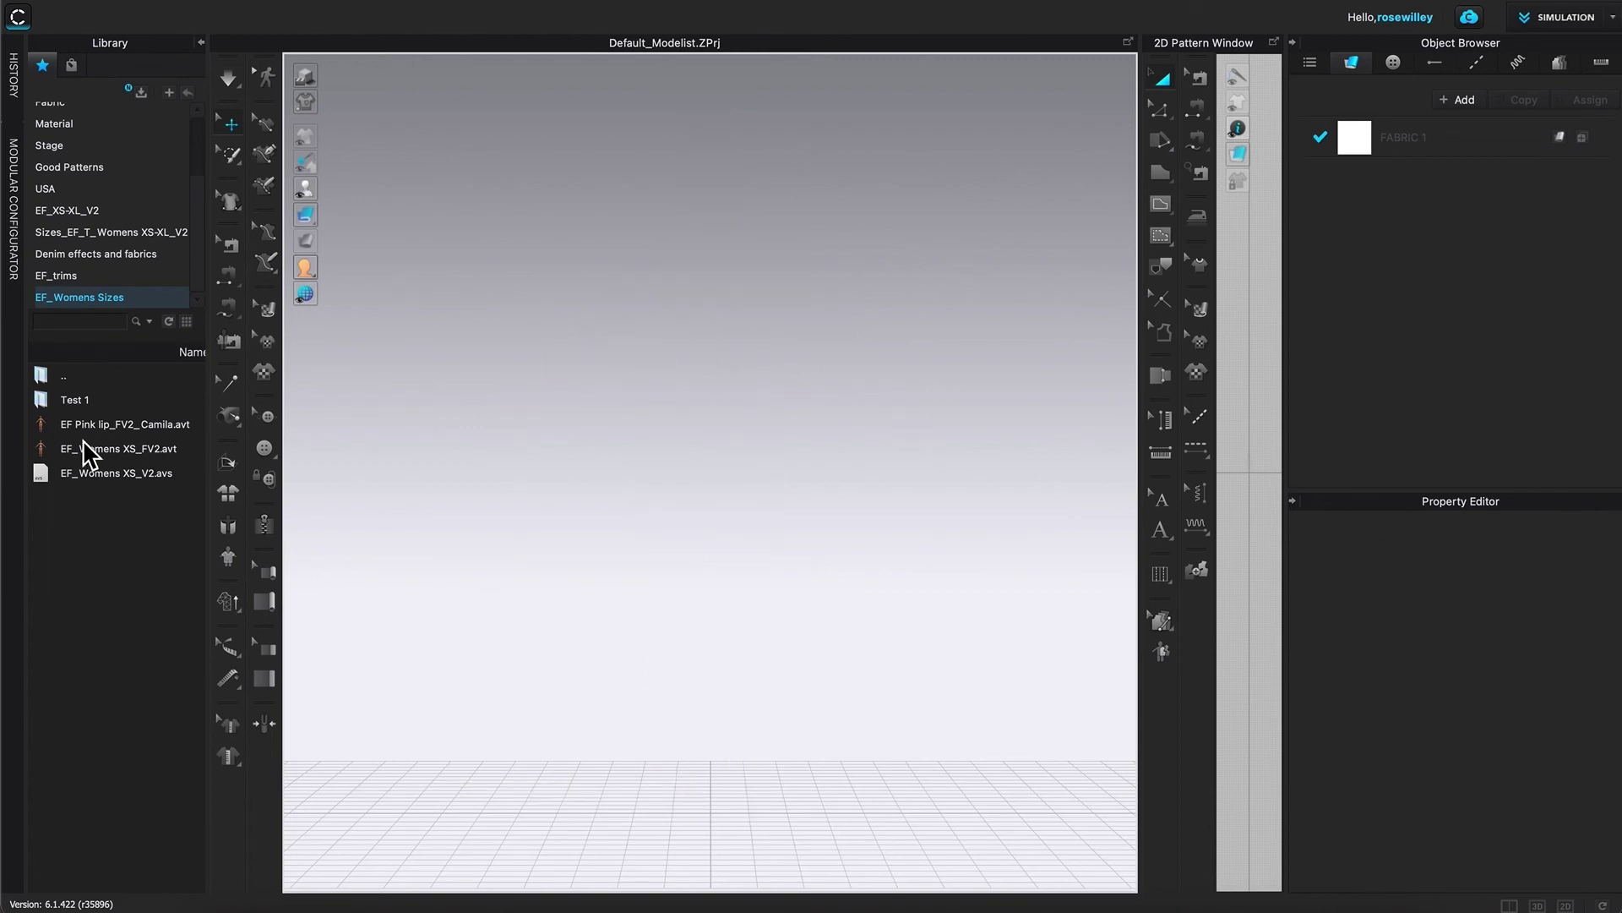
pyautogui.moveTo(47, 454)
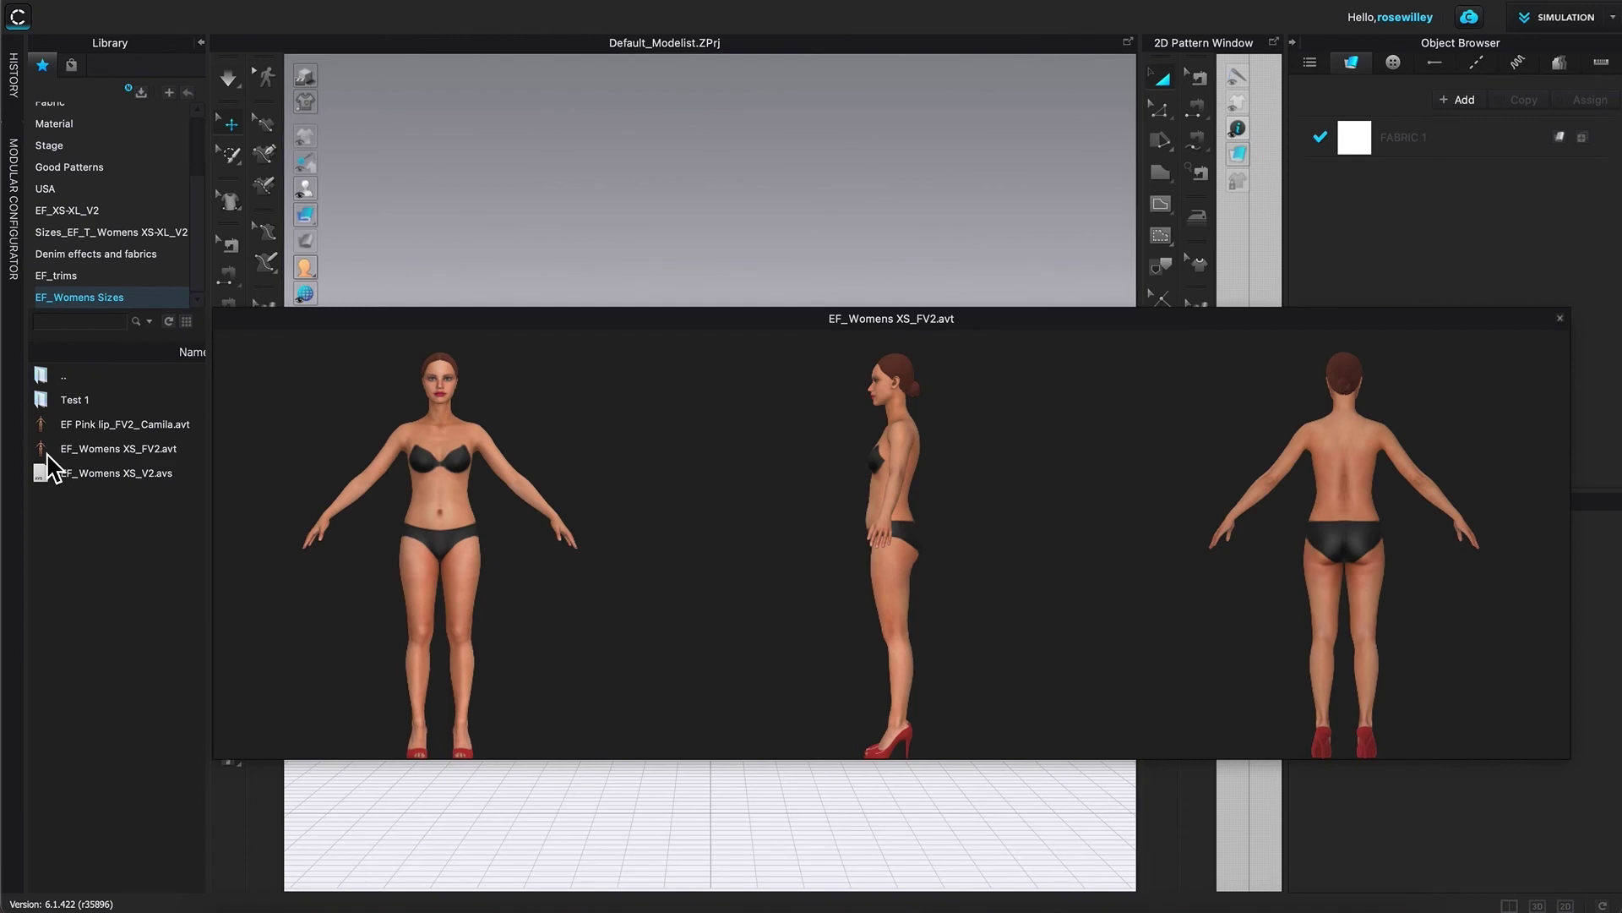
pyautogui.doubleClick(48, 454)
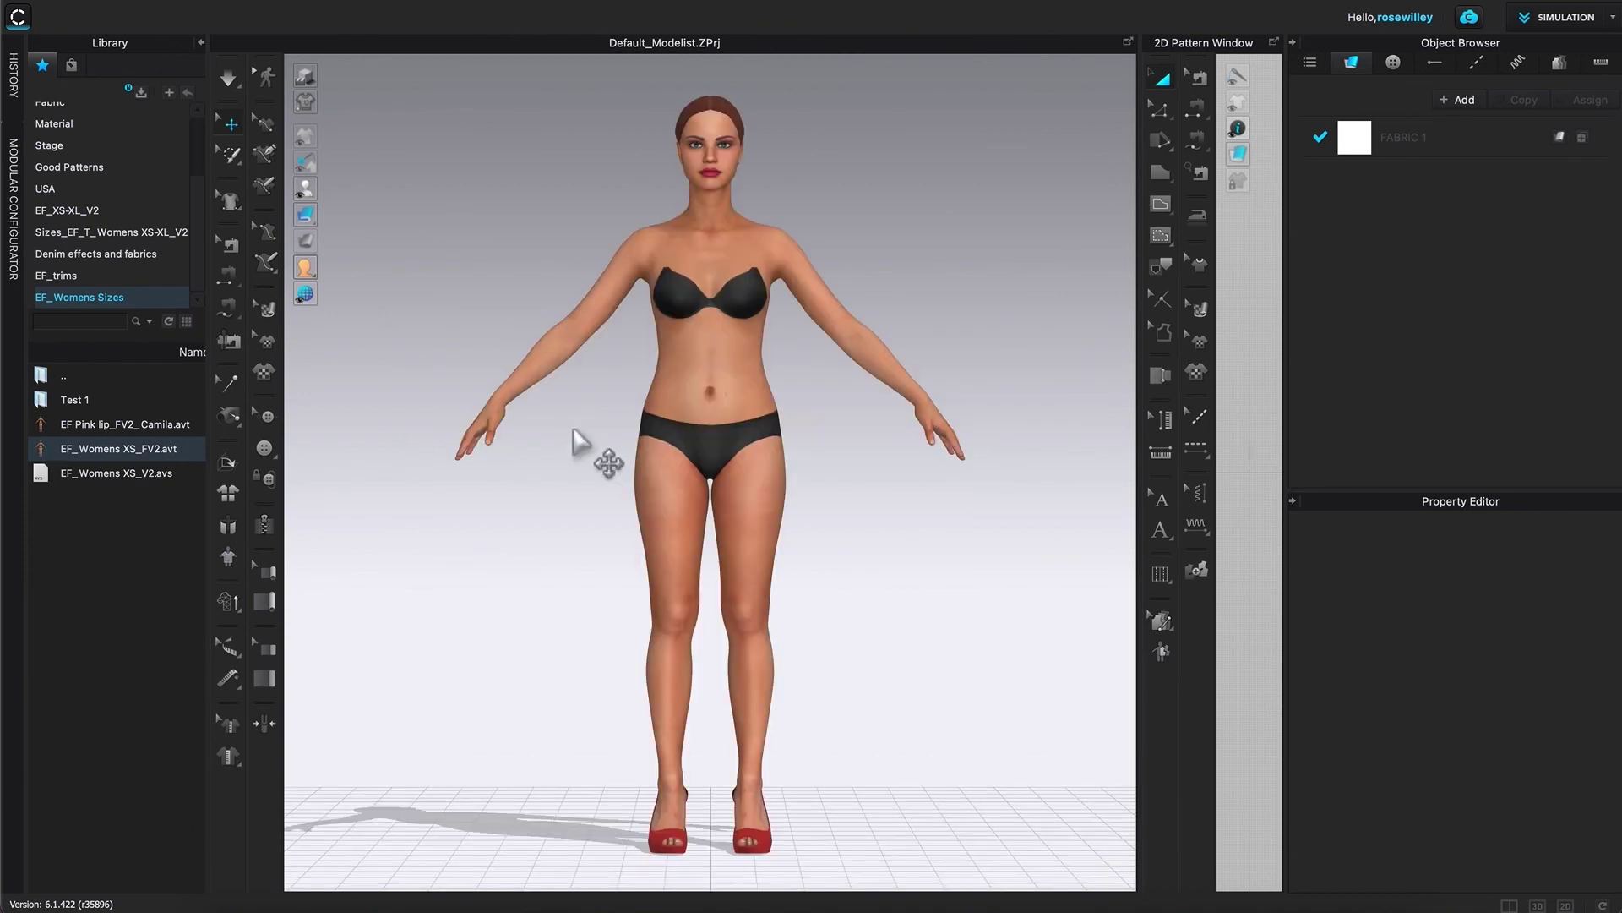
pyautogui.scroll(-6, 778, 332)
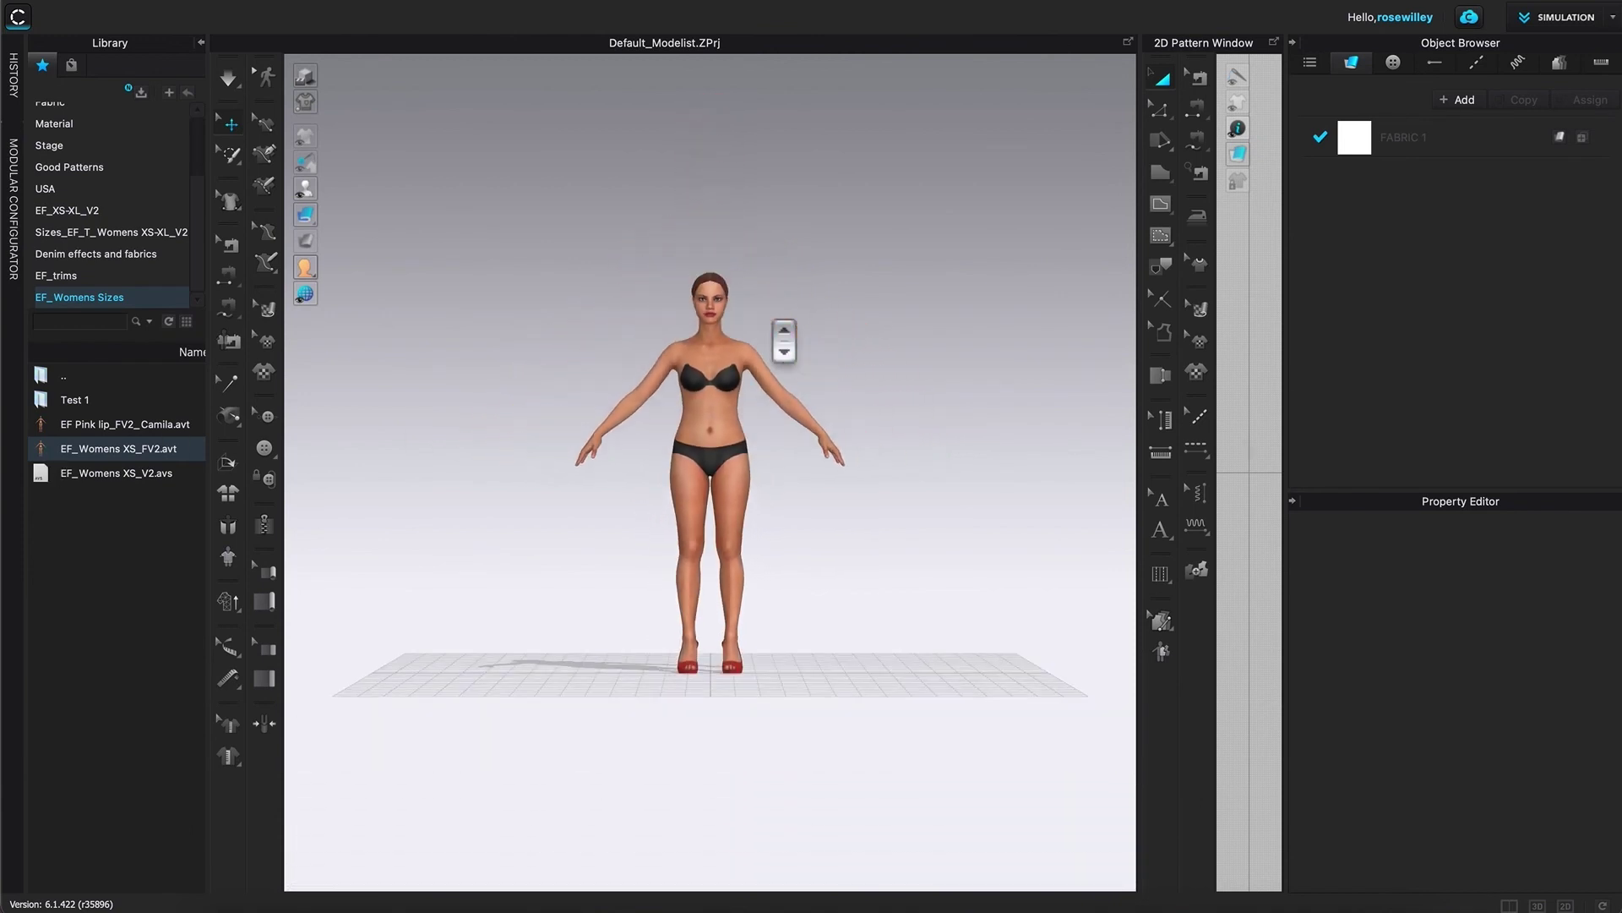
pyautogui.scroll(1, 784, 338)
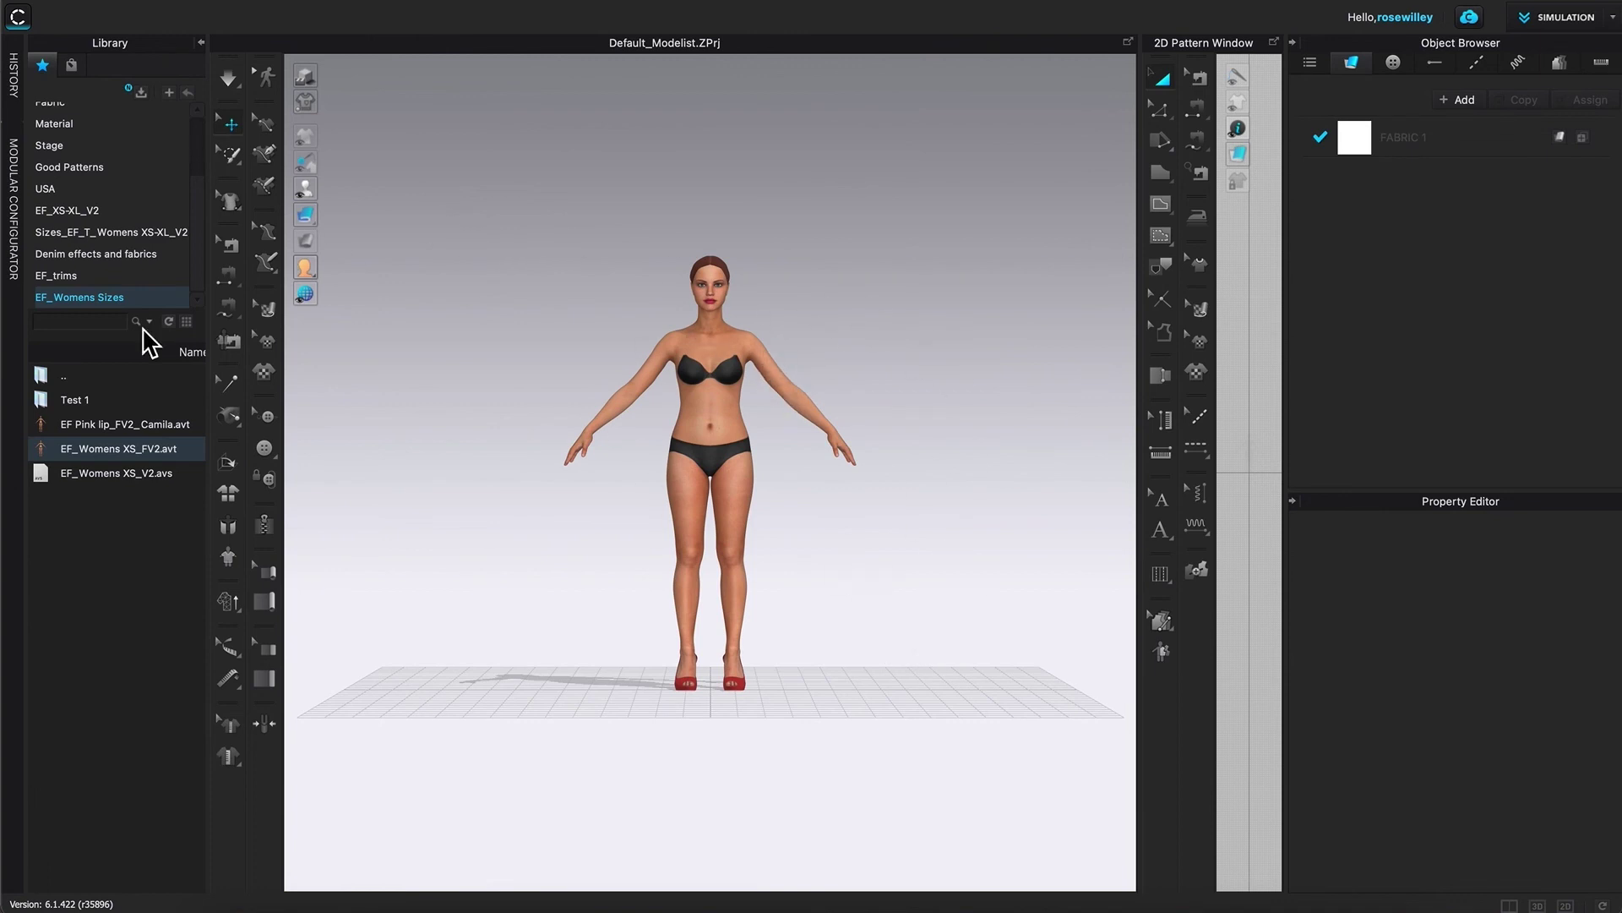
# - Add the EF Pink lip_FV2_Camila.avt avatar to the workspace with a 1 m X translation and move it sideways away from the XS avatar
pyautogui.moveTo(52, 427)
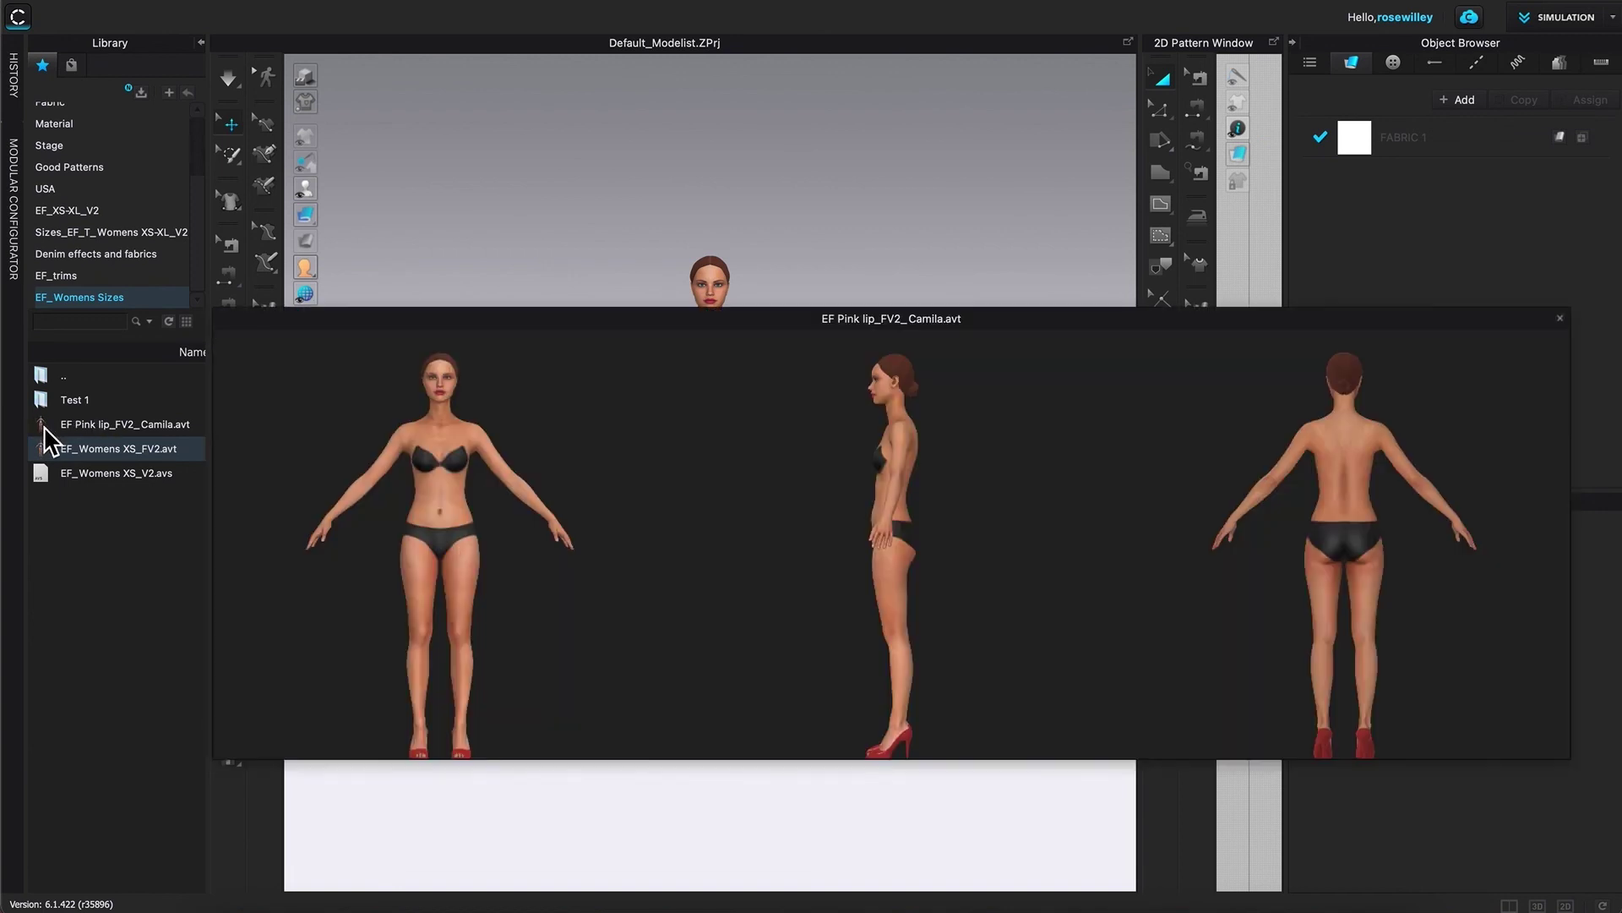
pyautogui.rightClick(45, 428)
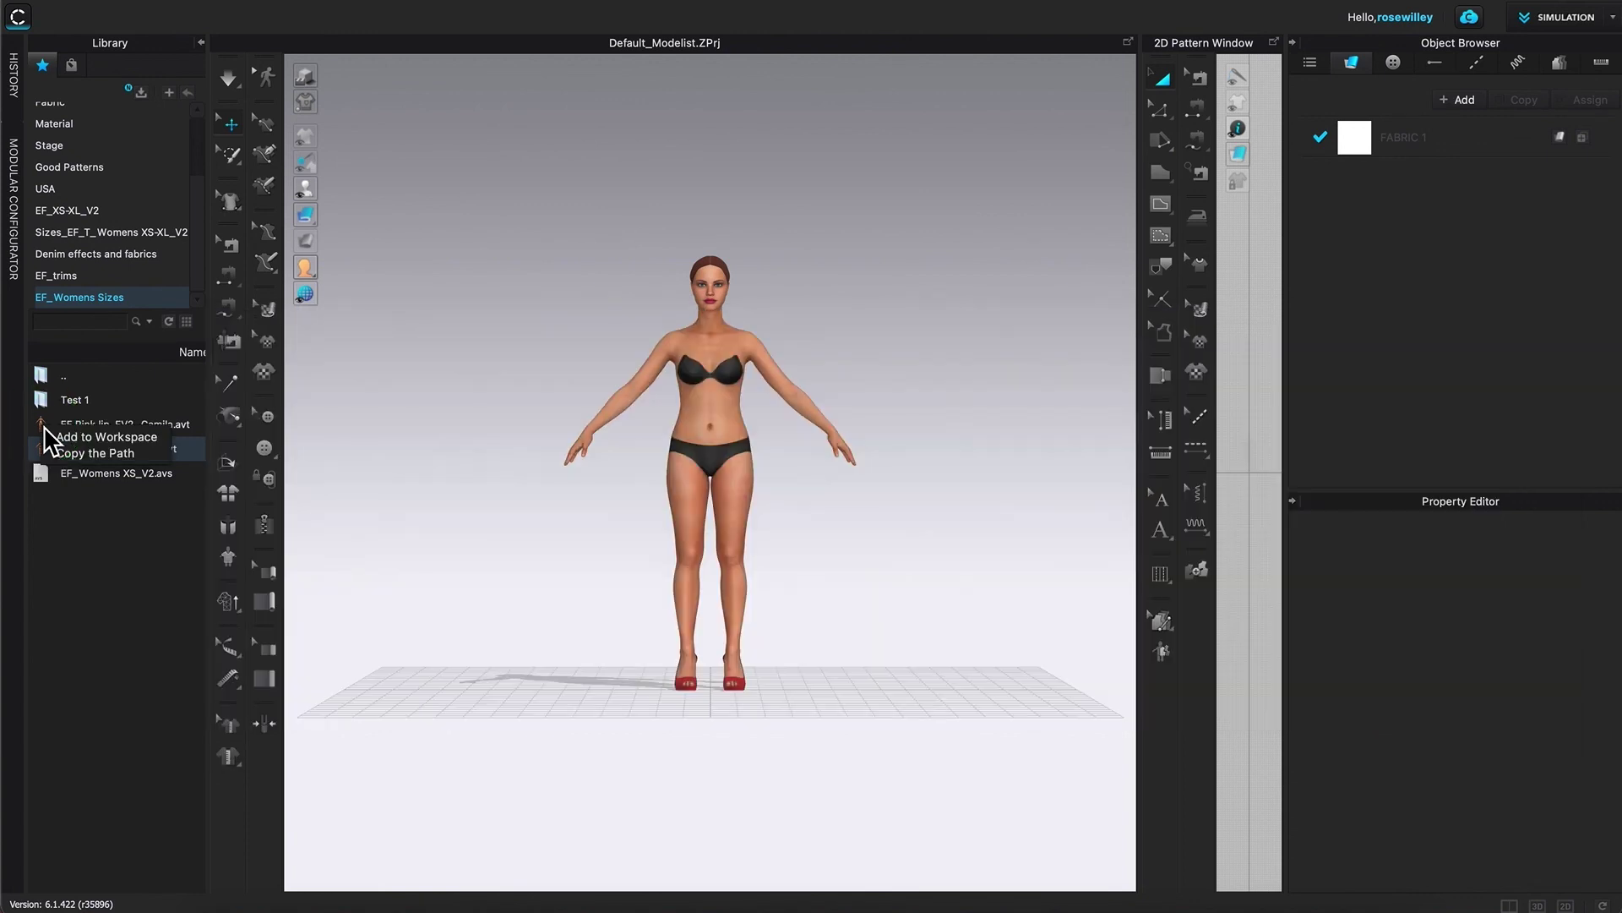
pyautogui.click(91, 437)
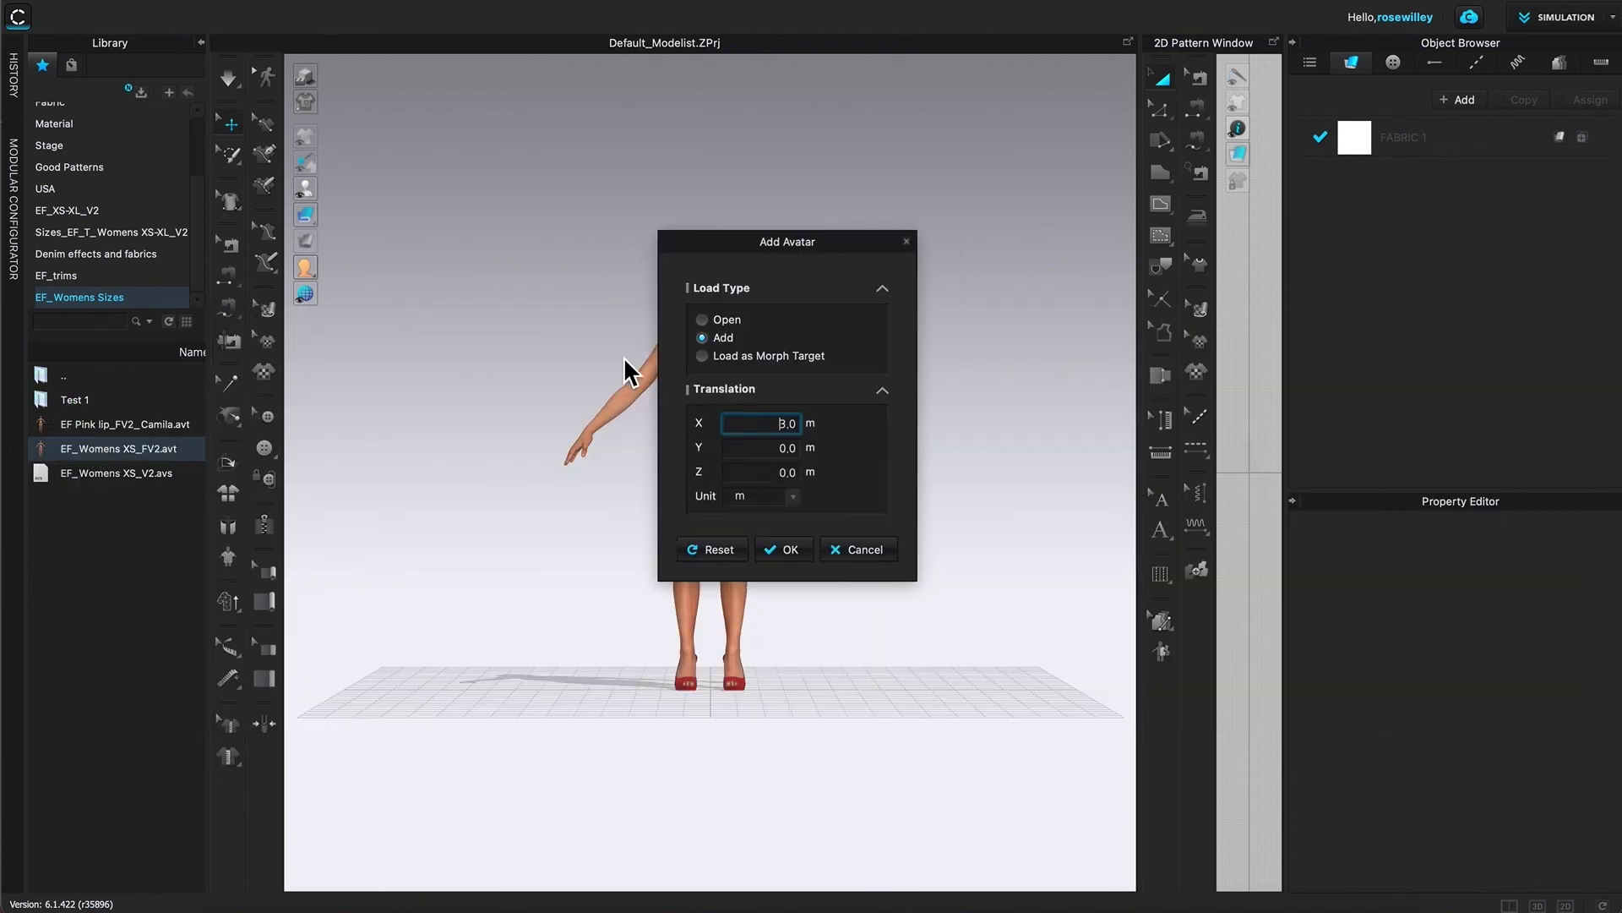
pyautogui.moveTo(858, 247); pyautogui.dragTo(1041, 187)
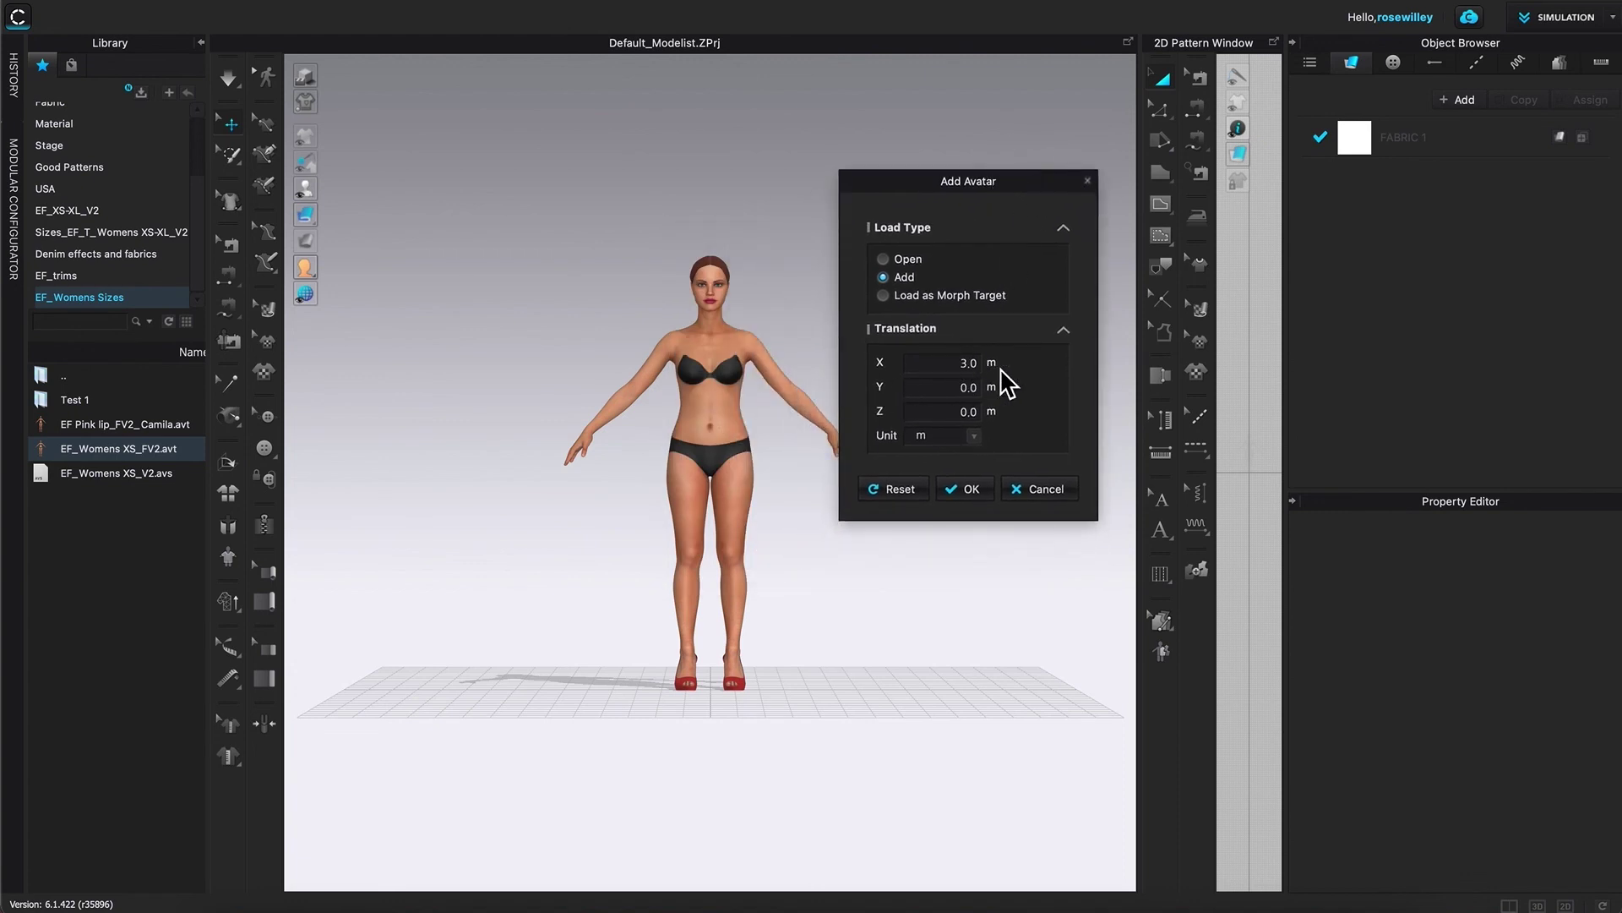
pyautogui.doubleClick(962, 363)
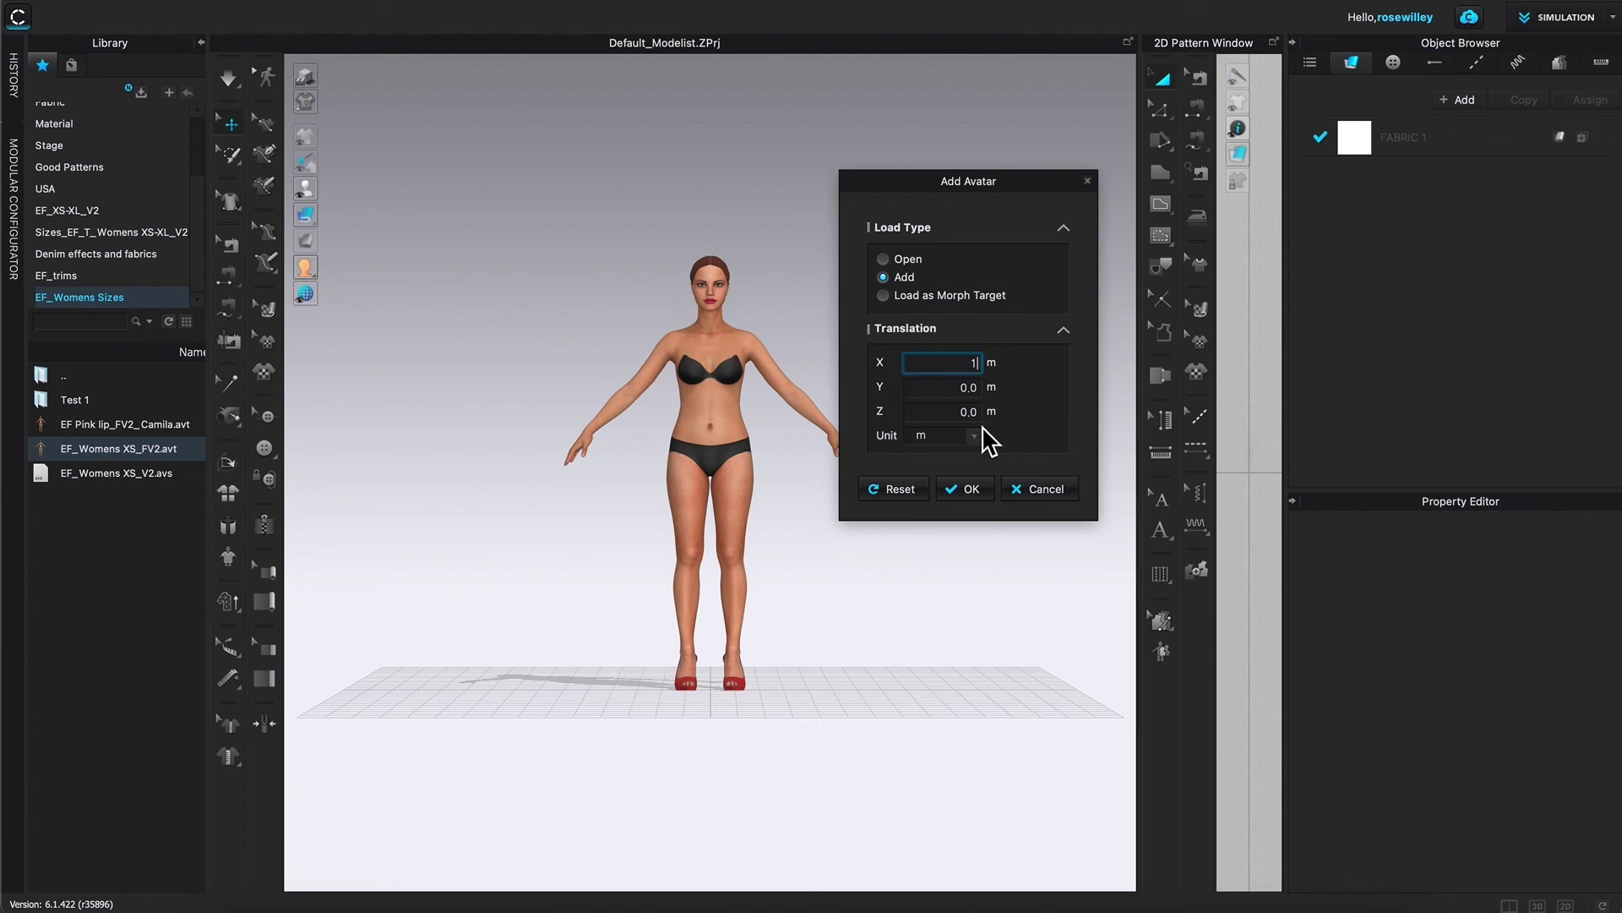
pyautogui.click(969, 492)
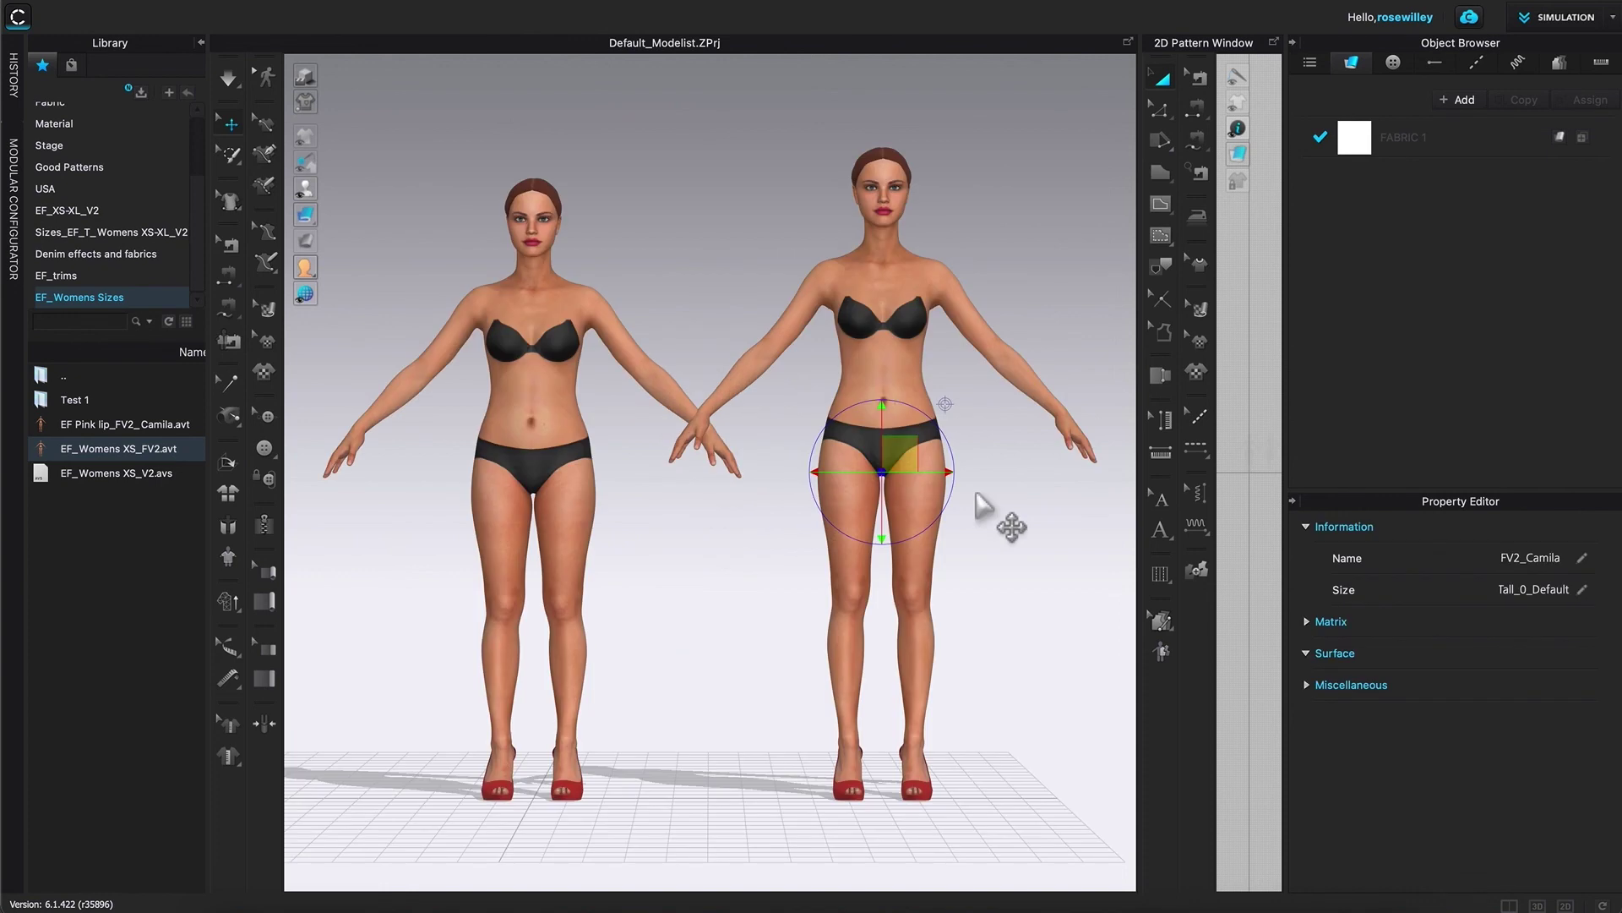
pyautogui.scroll(-5, 984, 508)
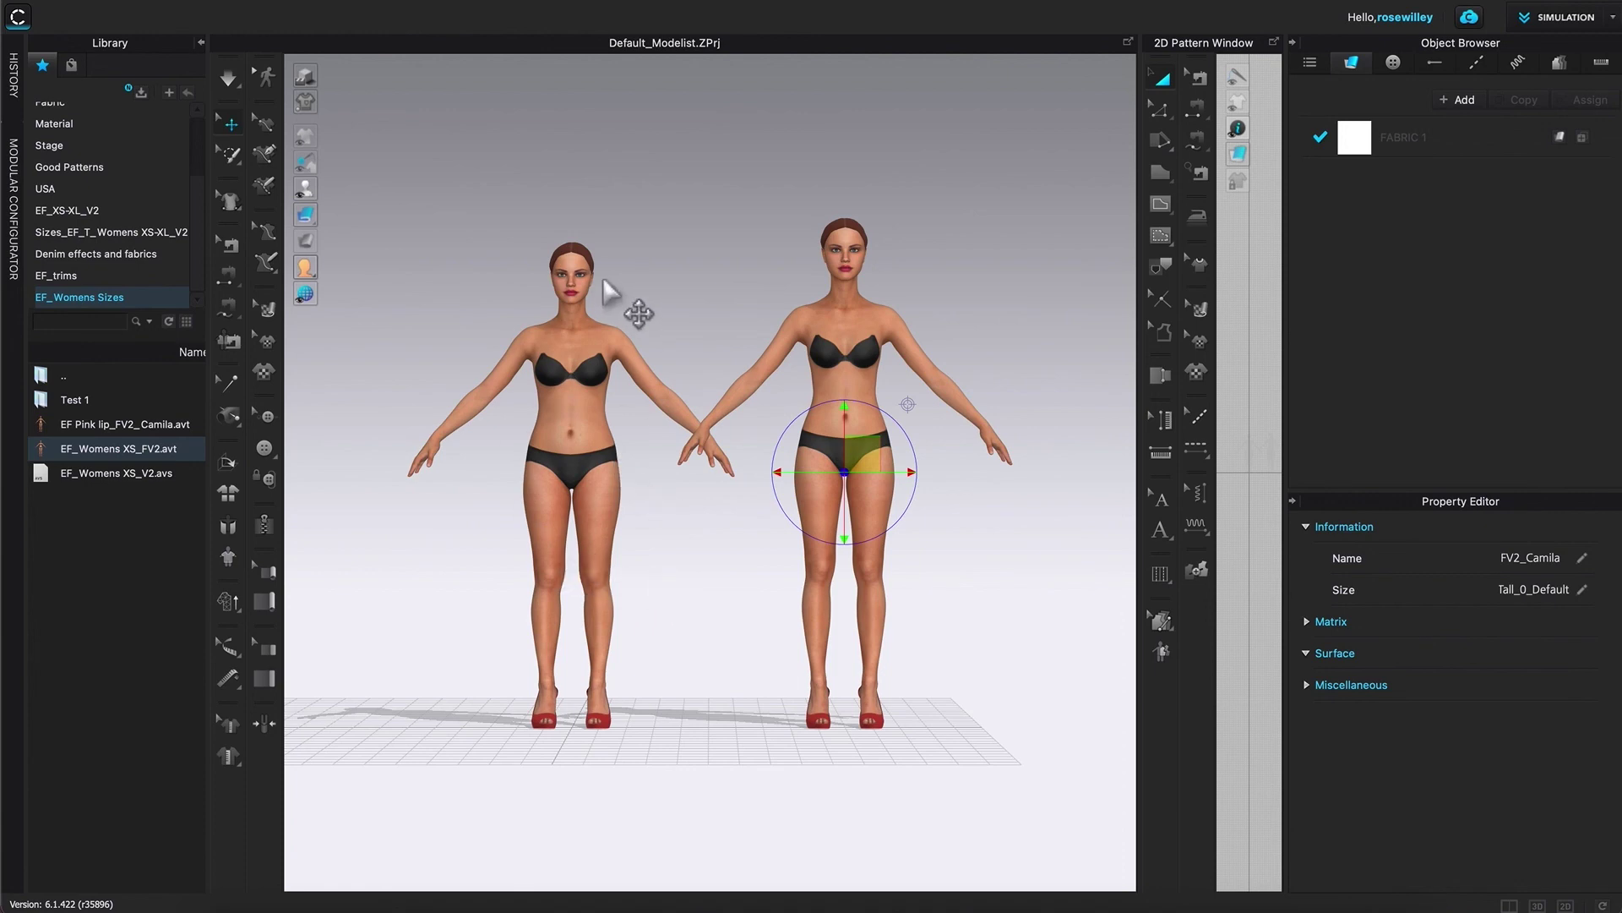
pyautogui.moveTo(870, 460); pyautogui.dragTo(932, 462)
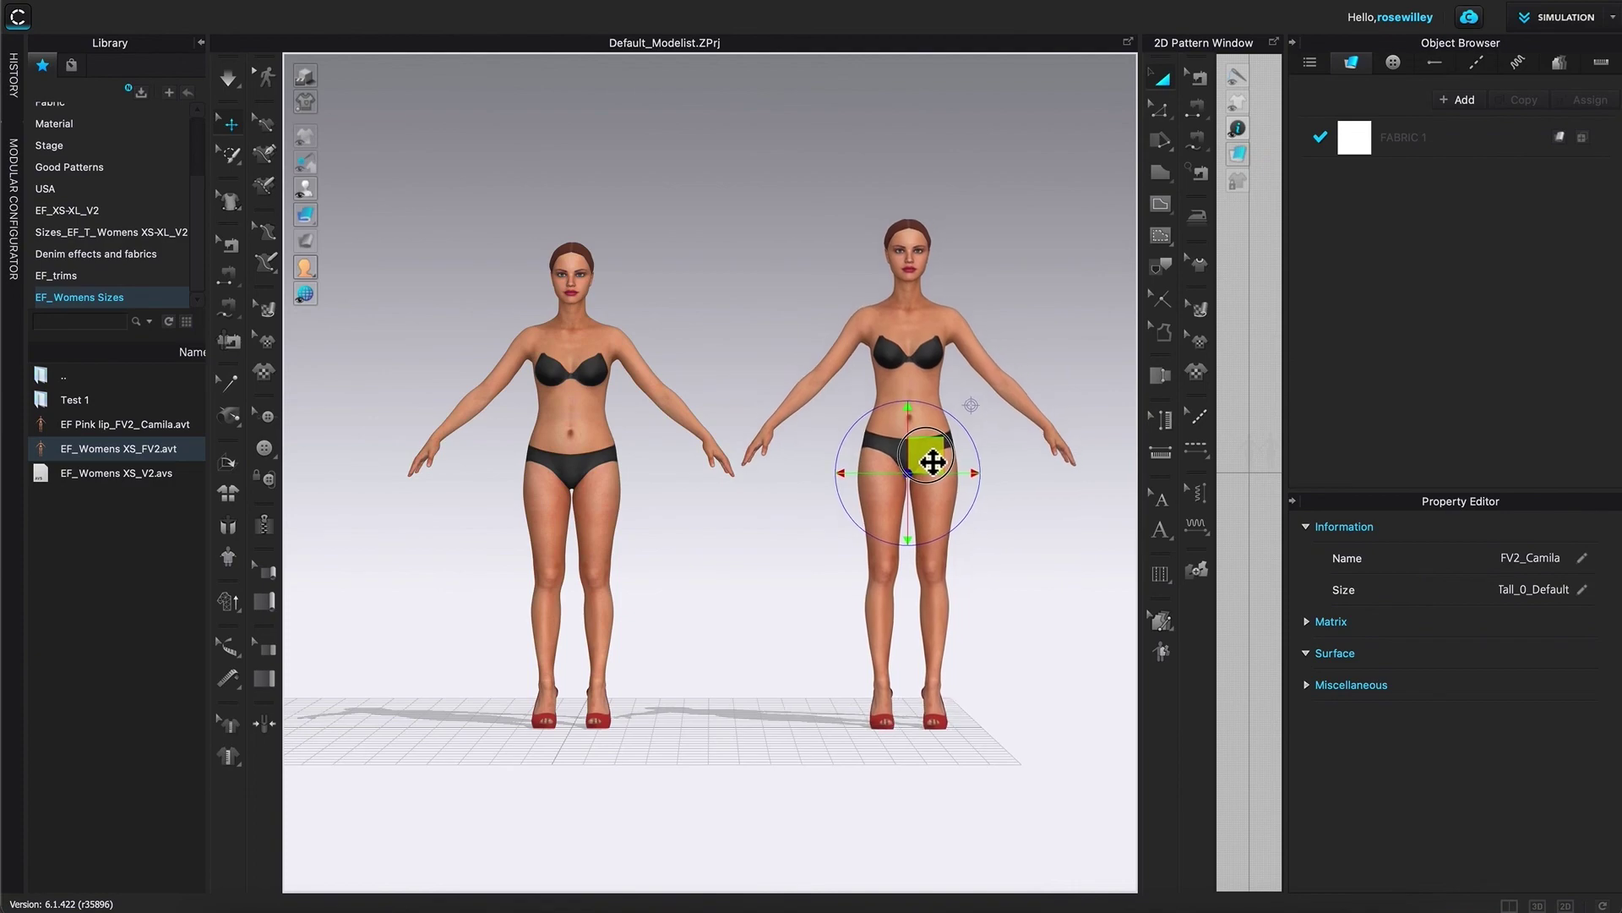